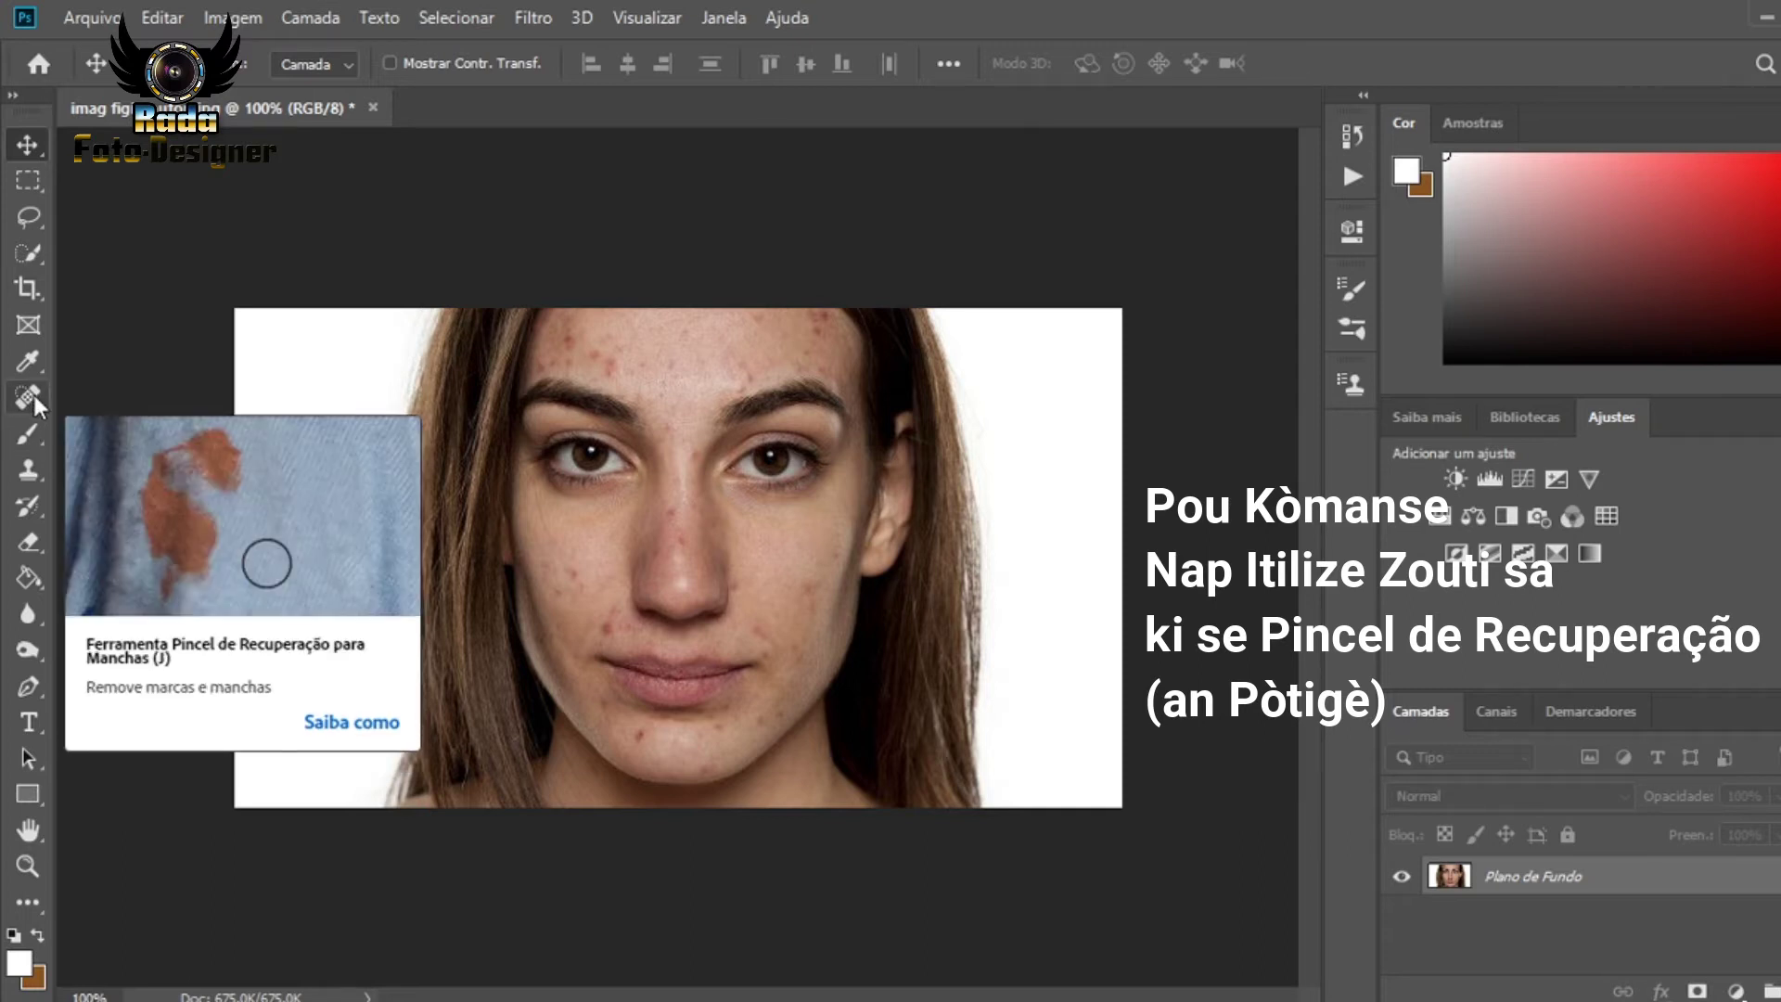
- Heal the forehead, nose, cheek and chin blemishes with the Spot Healing Brush
{"action": "left_click", "coordinate": [28, 398]}
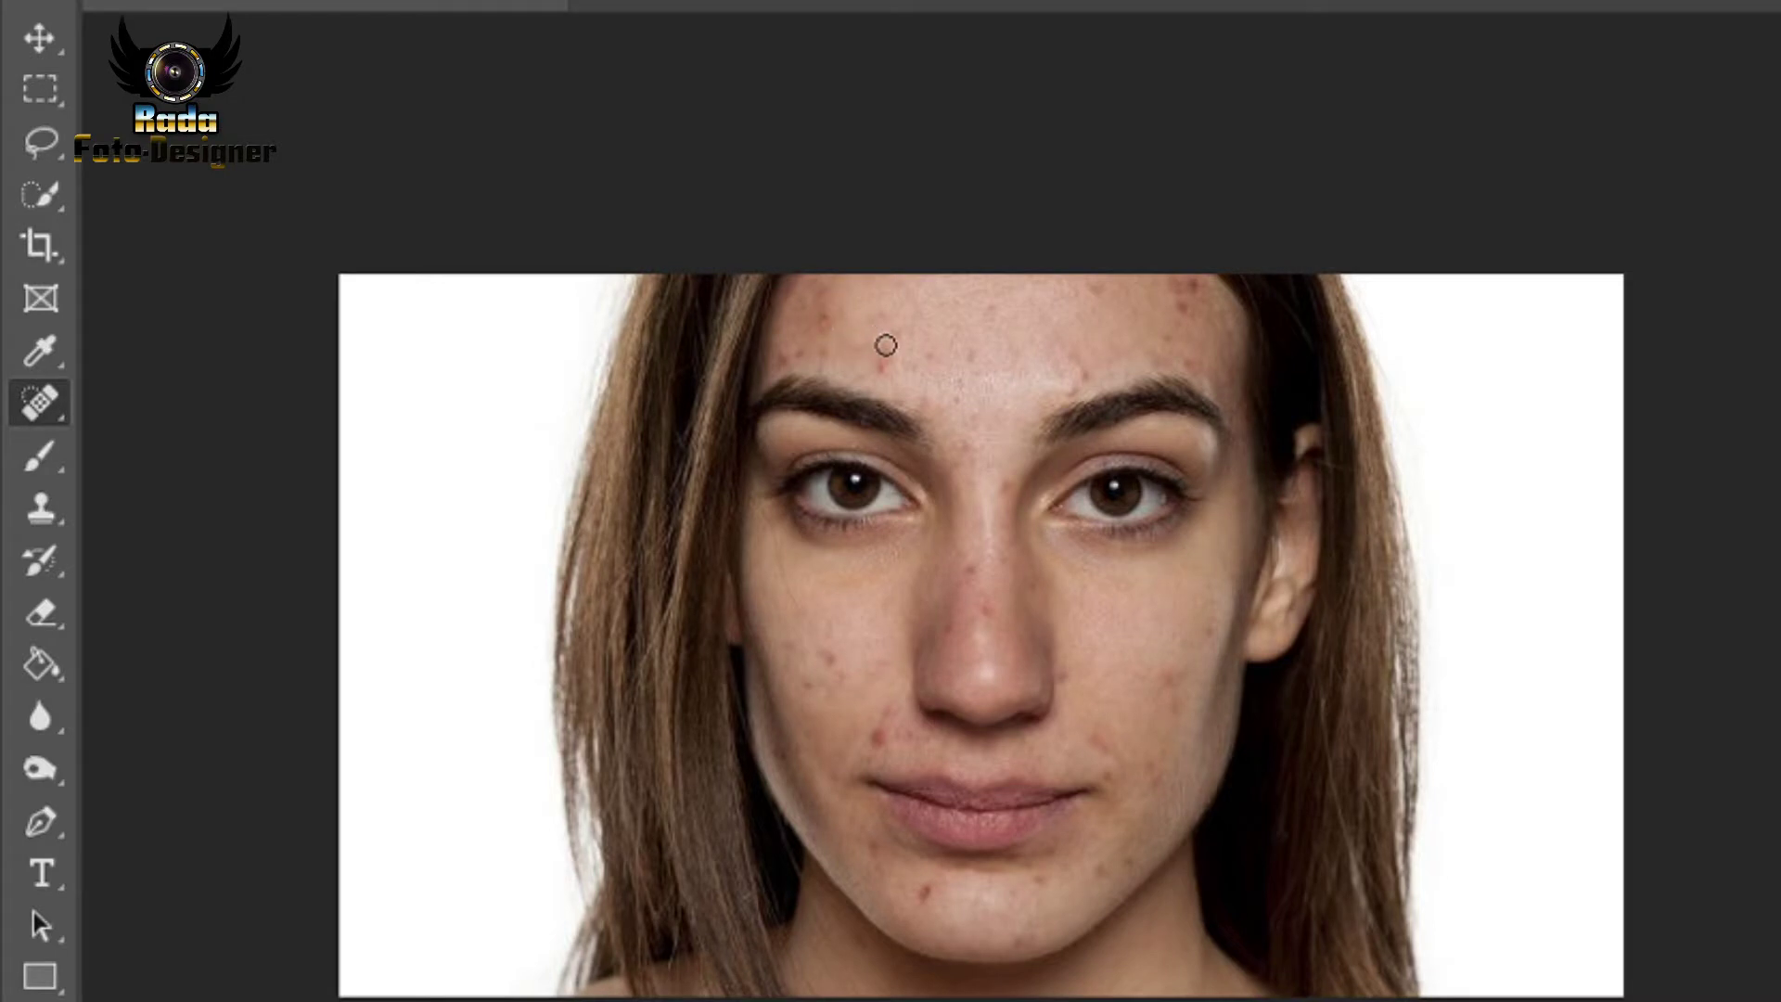
{"action": "left_click", "coordinate": [1185, 307]}
{"action": "left_click", "coordinate": [1071, 359]}
{"action": "left_click", "coordinate": [969, 442]}
{"action": "left_click", "coordinate": [952, 632]}
{"action": "left_click", "coordinate": [787, 650]}
{"action": "left_click", "coordinate": [879, 735]}
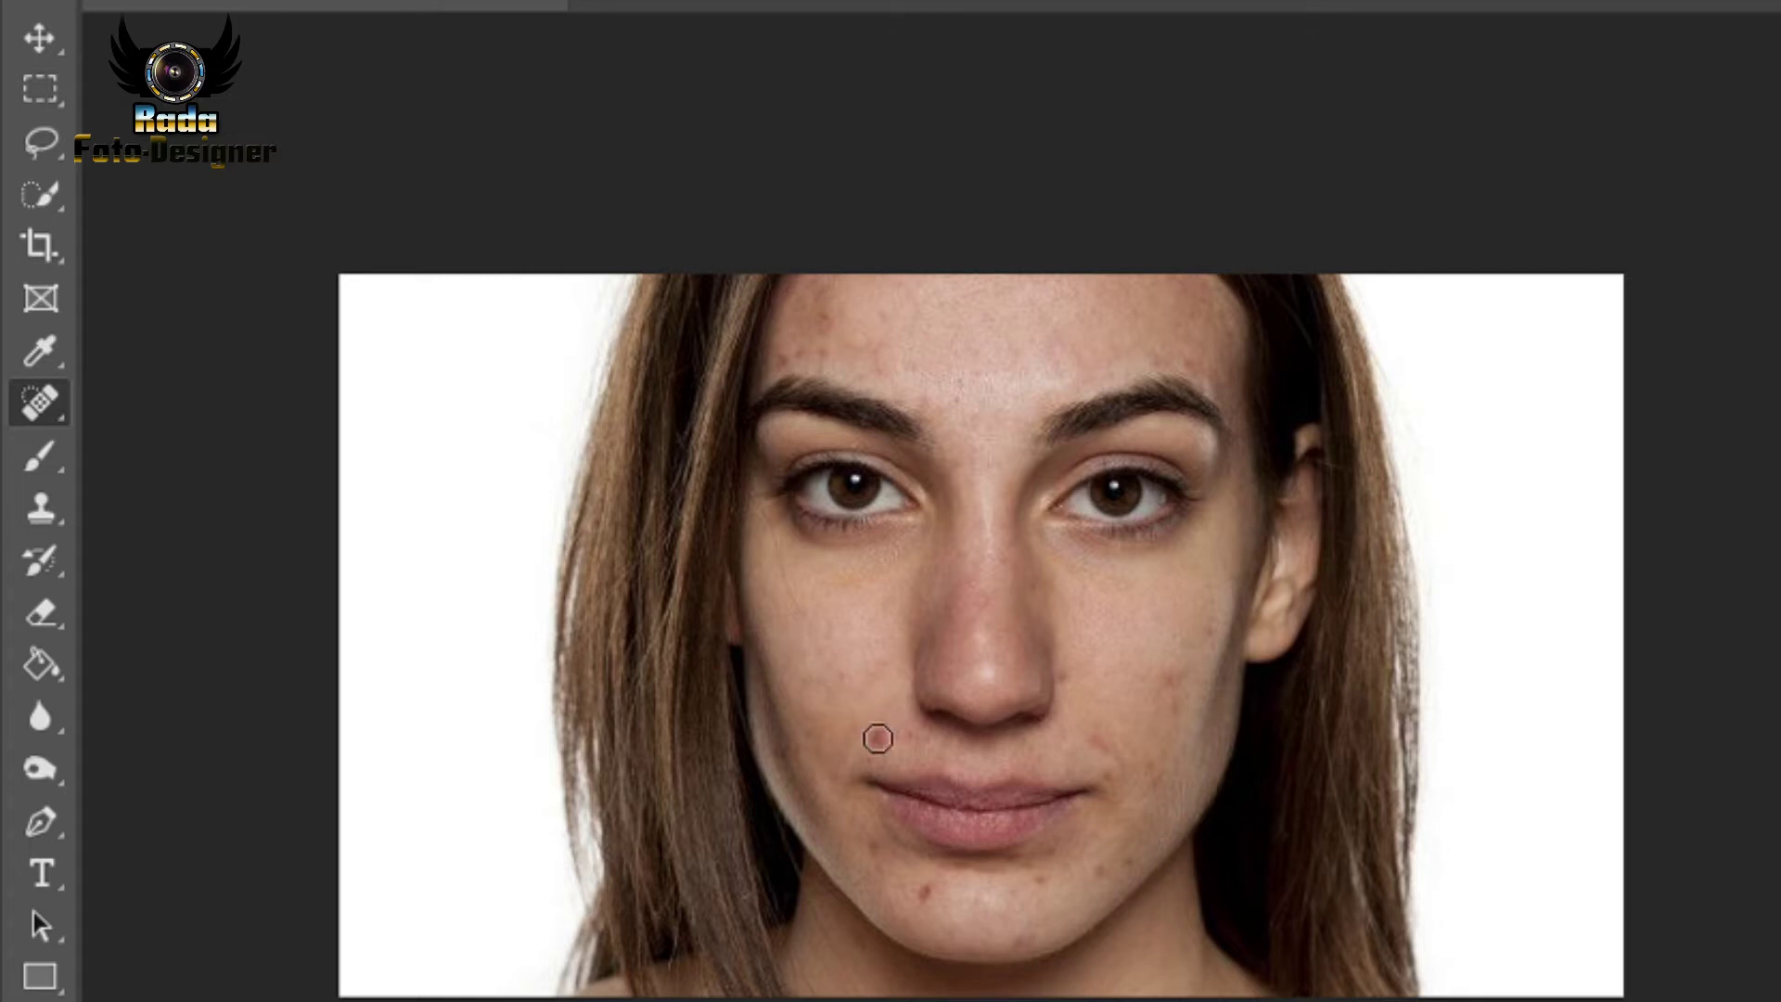
{"action": "left_click", "coordinate": [929, 893]}
{"action": "left_click", "coordinate": [1035, 888]}
- Heal the remaining spots on the right cheek, mouth corner, chin, forehead, hairline and left cheek
{"action": "left_click", "coordinate": [1214, 622]}
{"action": "left_click", "coordinate": [1113, 779]}
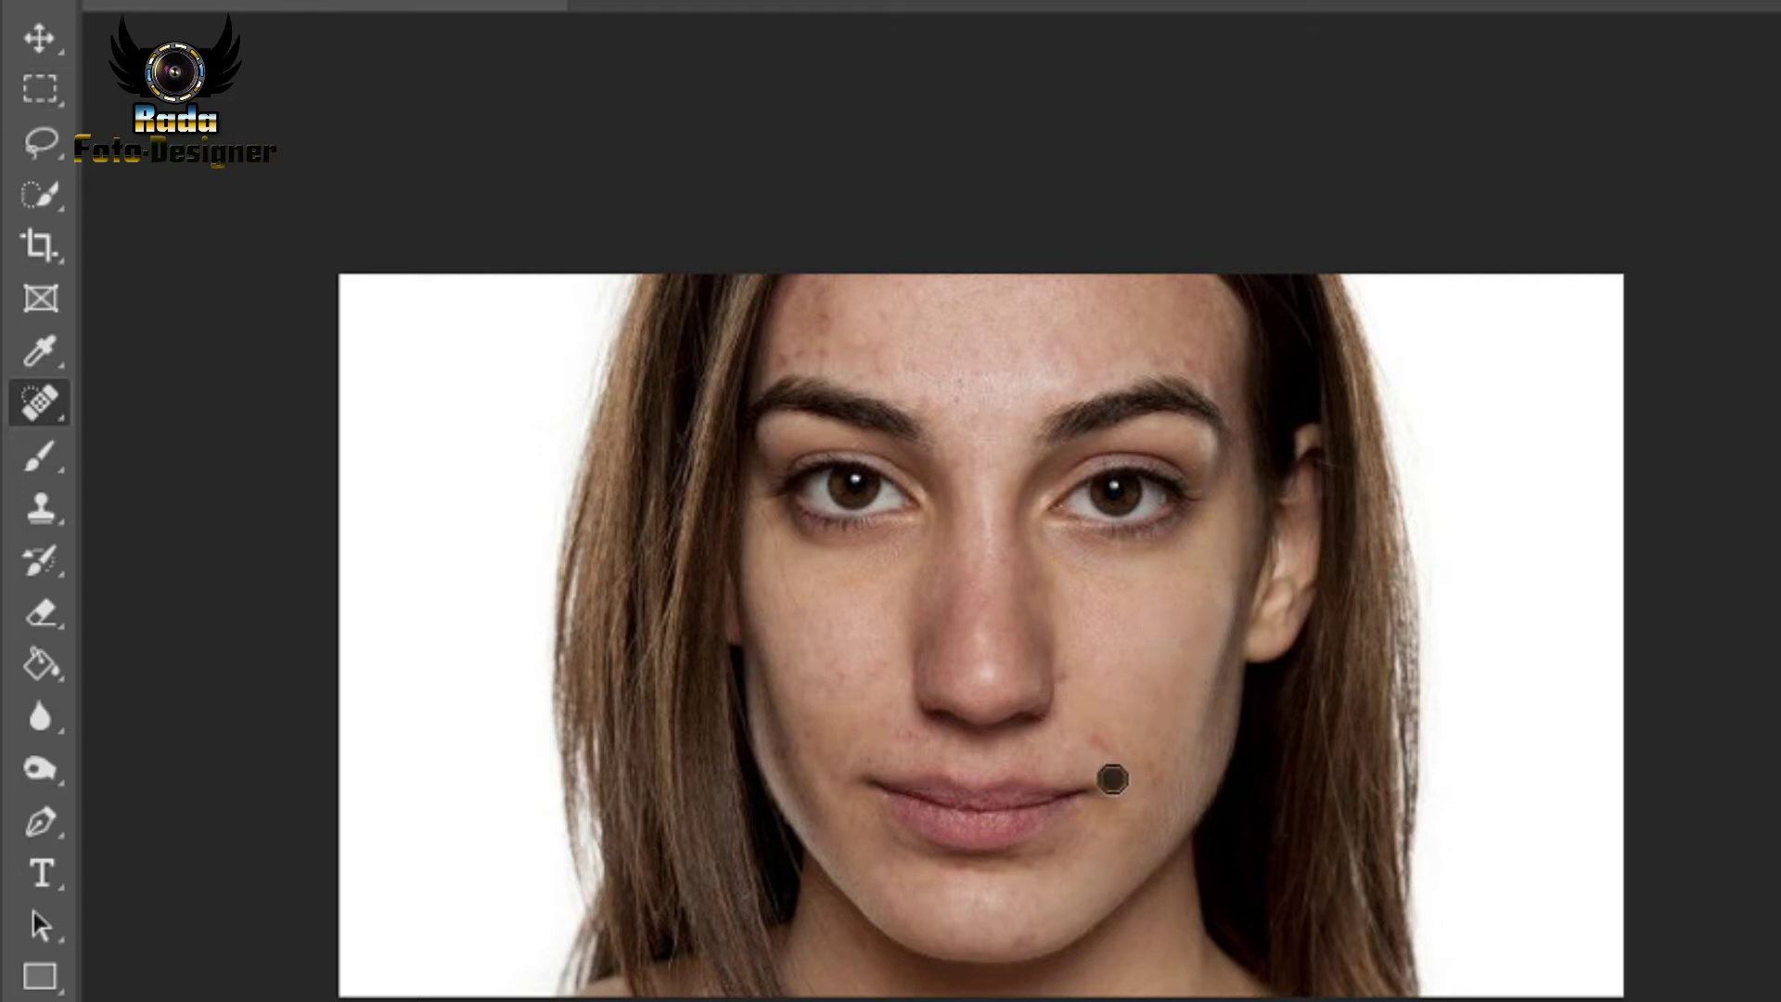
{"action": "left_click", "coordinate": [1021, 945]}
{"action": "left_click_drag", "start_coordinate": [825, 314], "coordinate": [855, 335]}
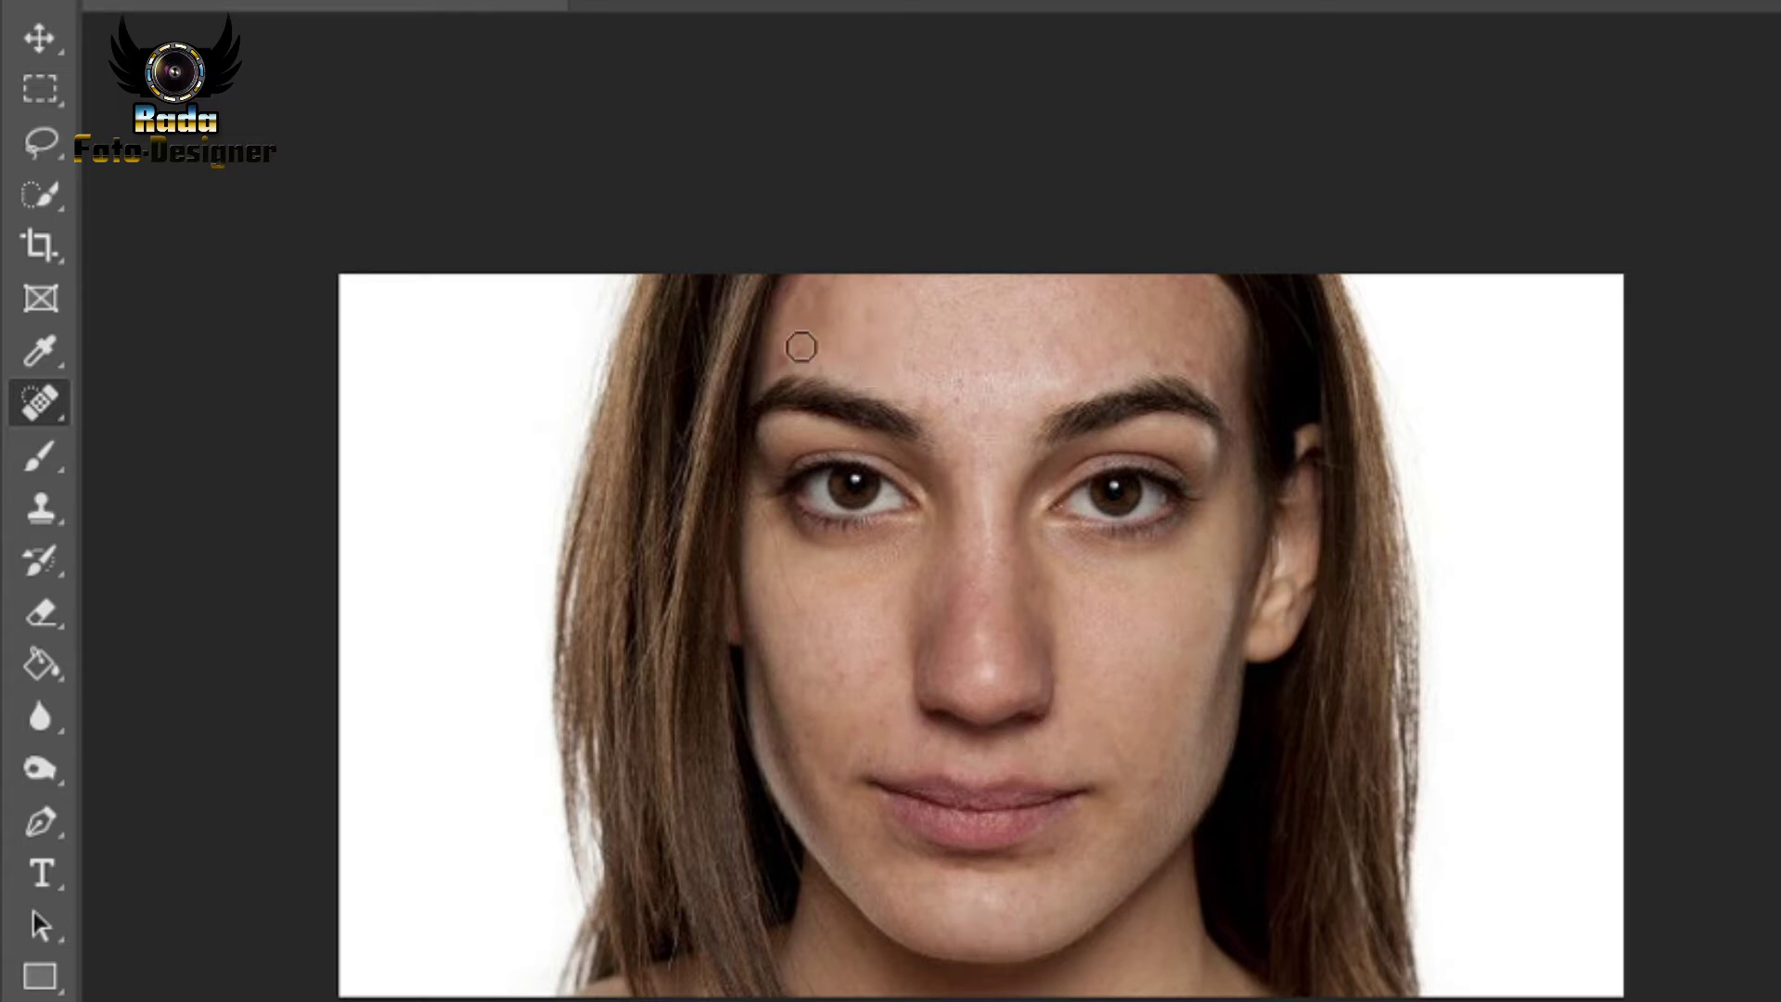
{"action": "left_click", "coordinate": [1147, 350]}
{"action": "left_click", "coordinate": [865, 316]}
{"action": "left_click", "coordinate": [1153, 775]}
{"action": "left_click", "coordinate": [864, 682]}
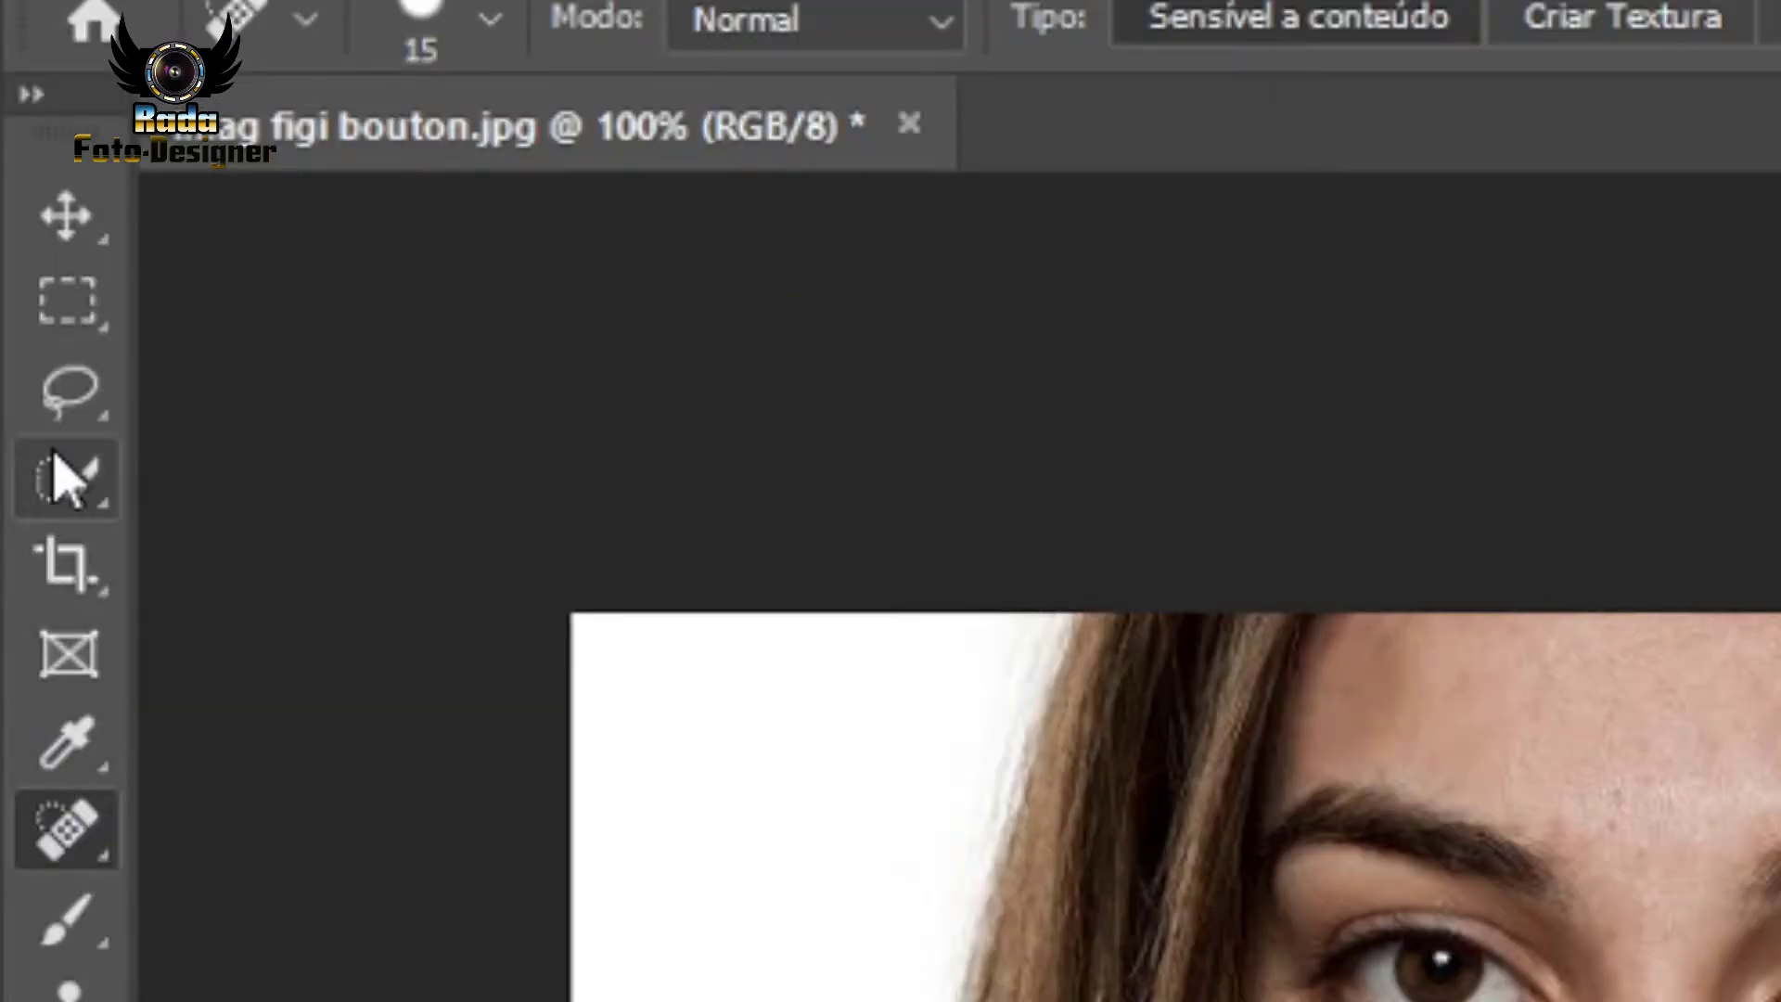
- Magic Wand the white background left of the woman, then add the right-side background
{"action": "left_click", "coordinate": [89, 501]}
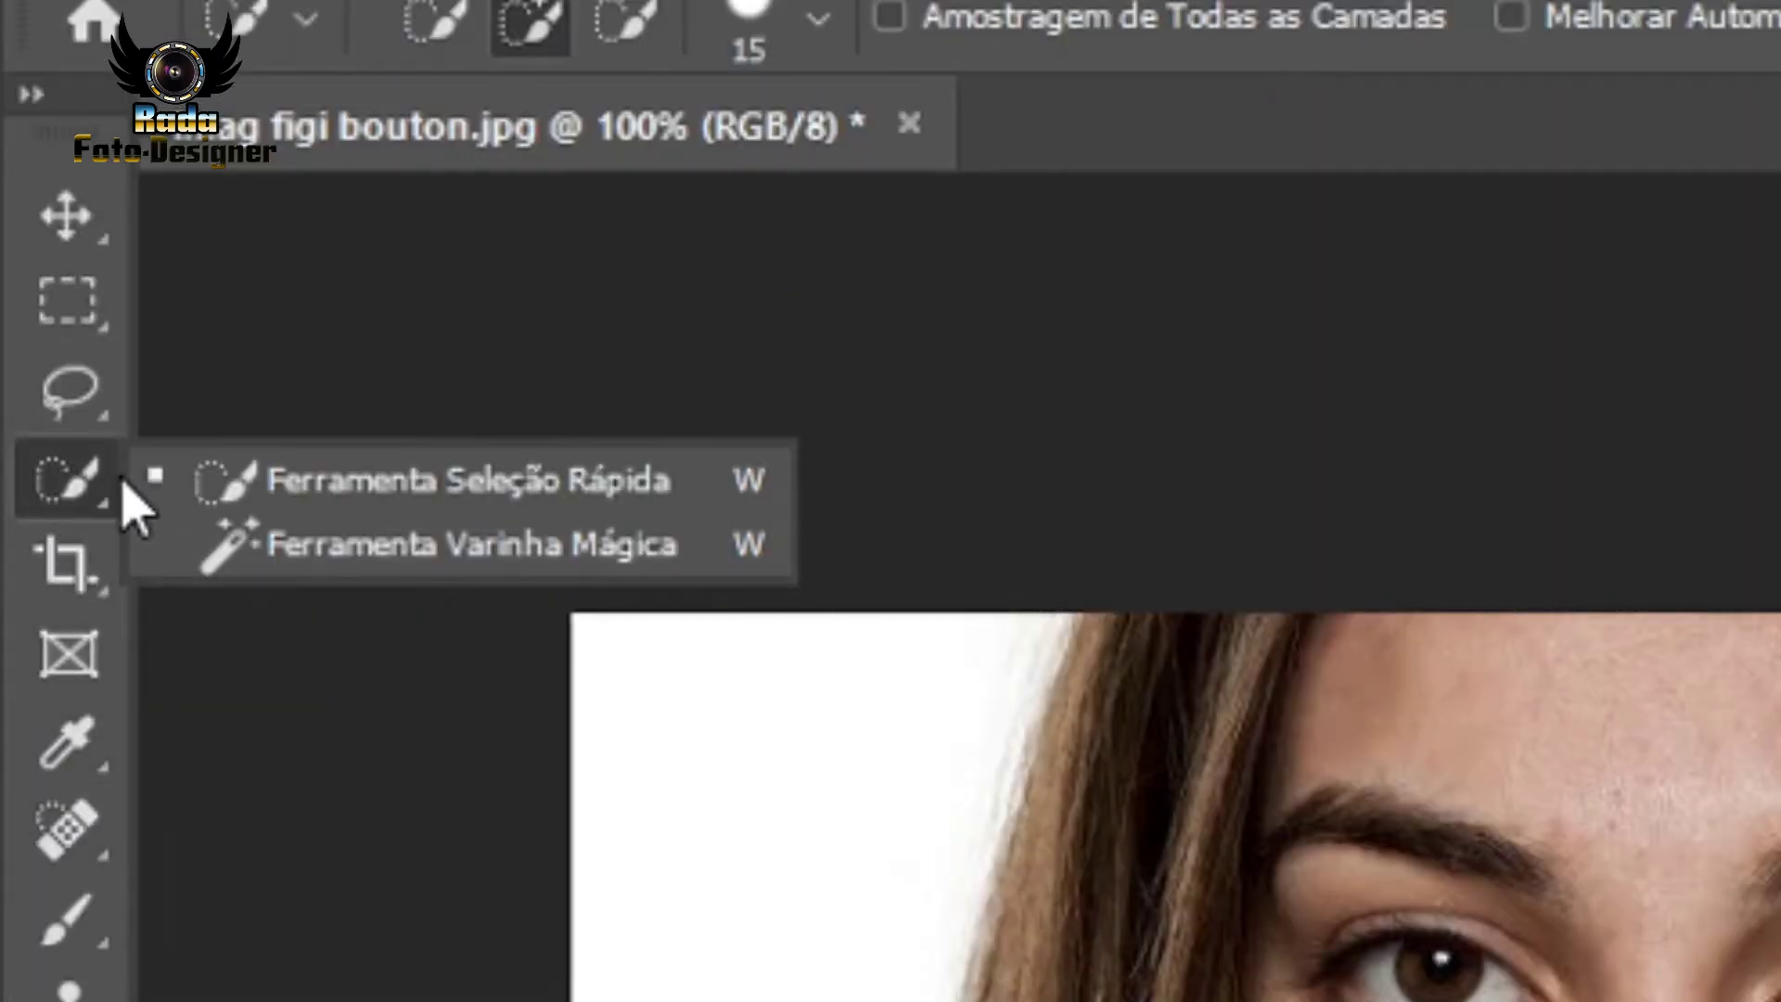
{"action": "left_click", "coordinate": [257, 547]}
{"action": "left_click", "coordinate": [297, 462]}
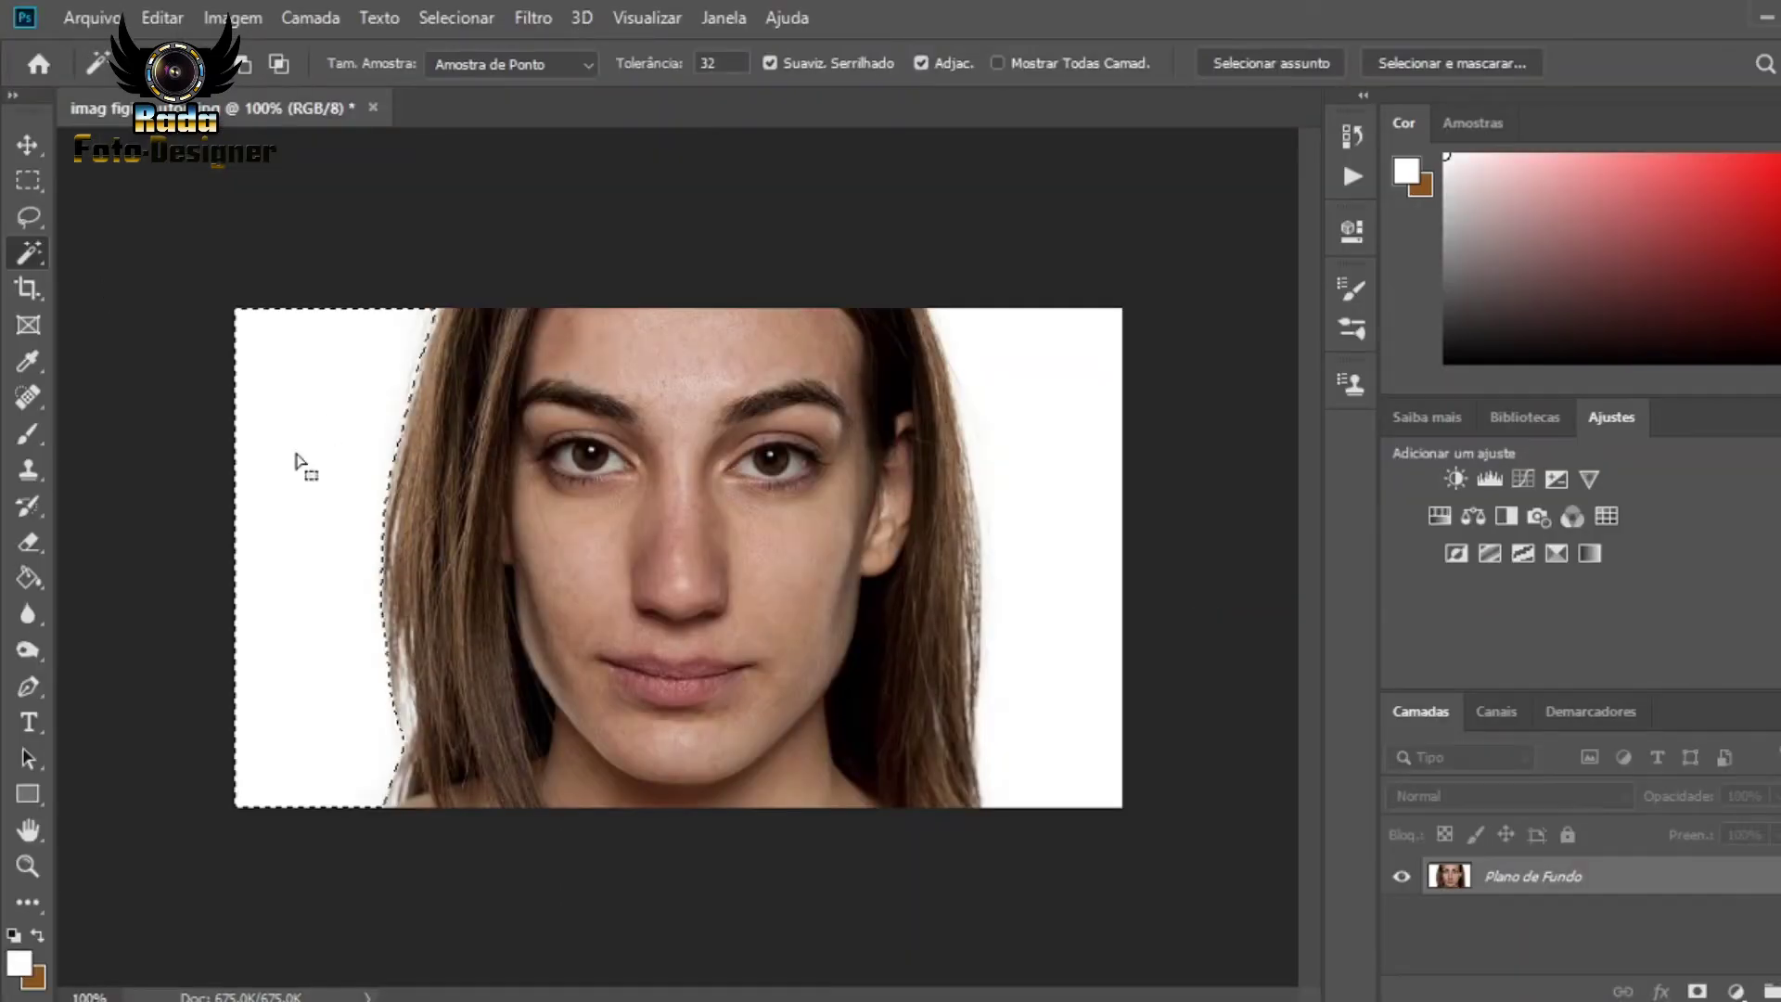
{"action": "left_click", "coordinate": [1066, 469], "text": "shift"}
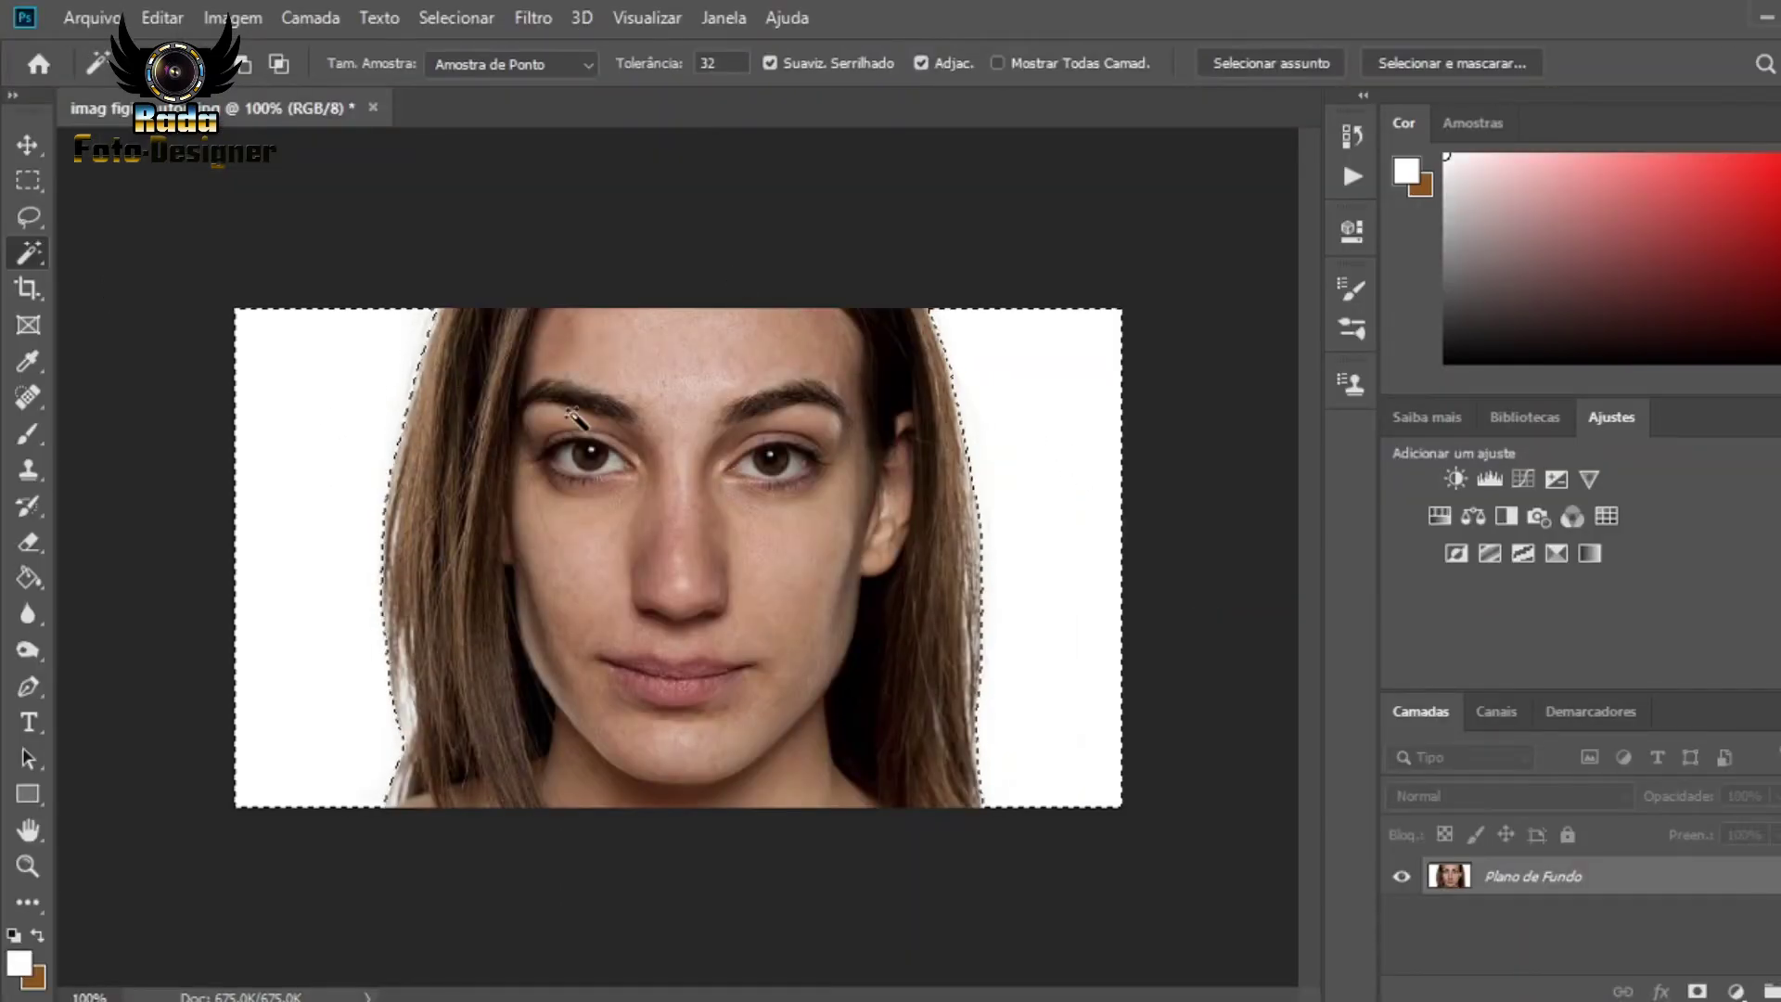
{"action": "left_click", "coordinate": [30, 213]}
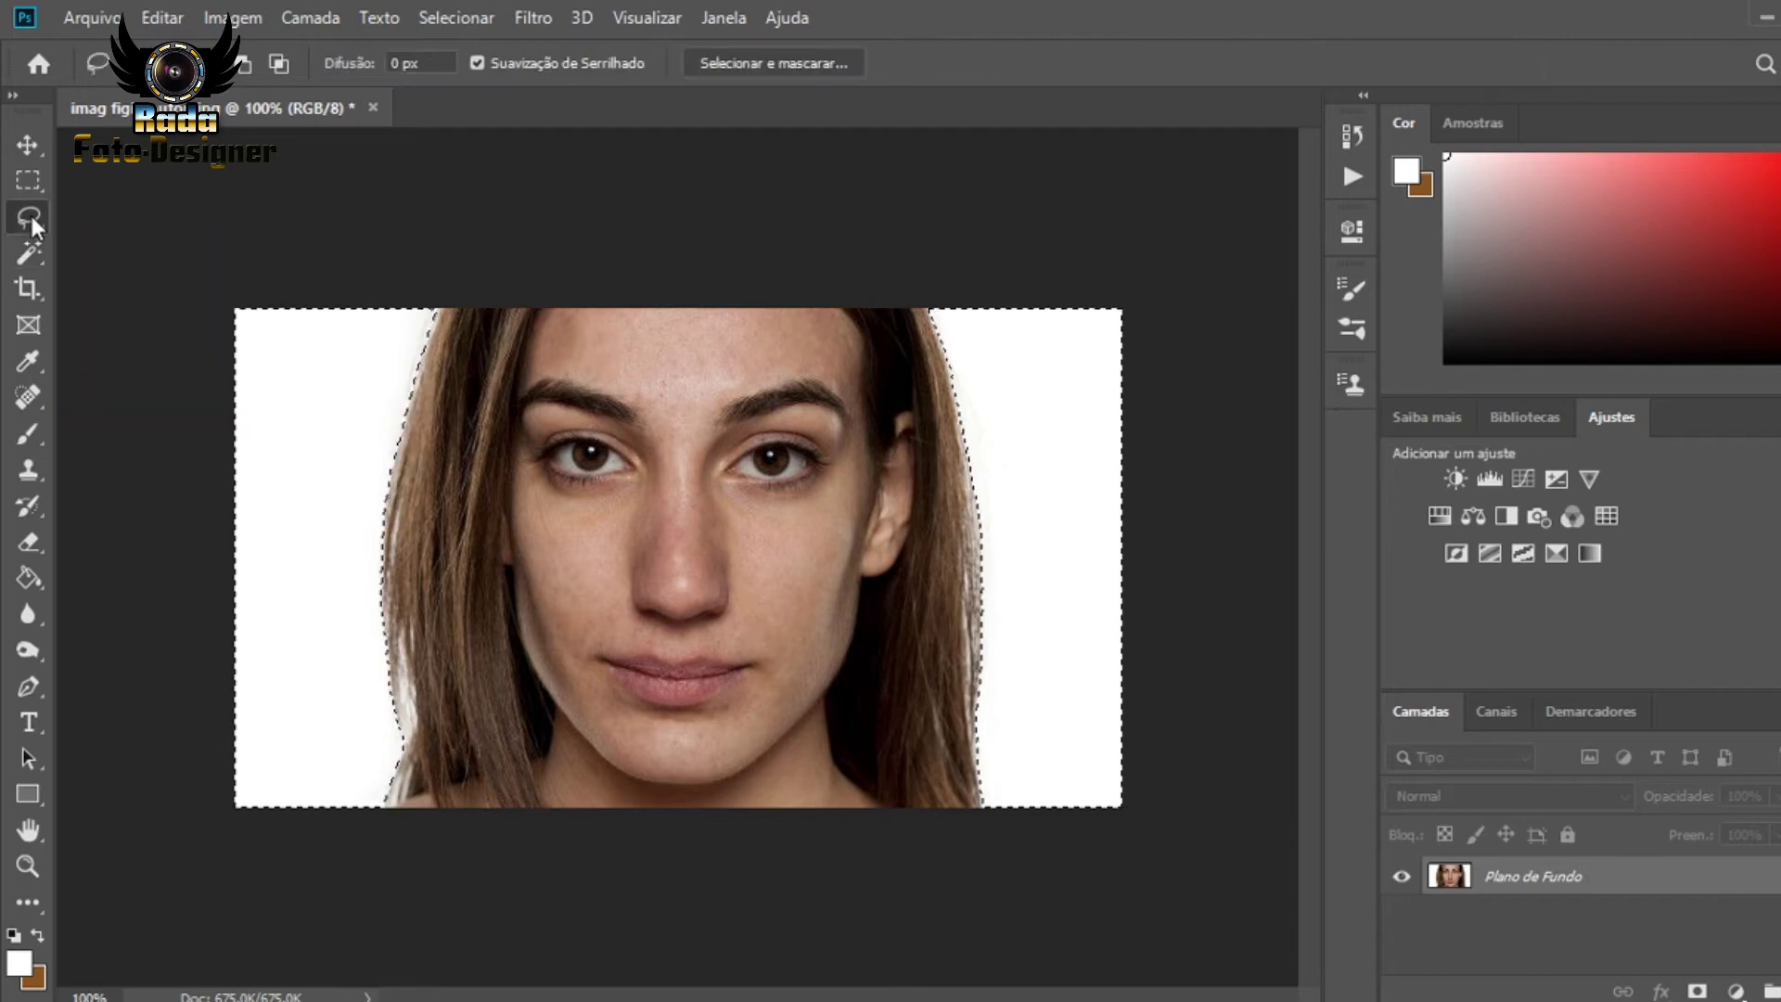
- In Select and Mask, refine the left and right hair edges and apply the selection
{"action": "left_click", "coordinate": [740, 60]}
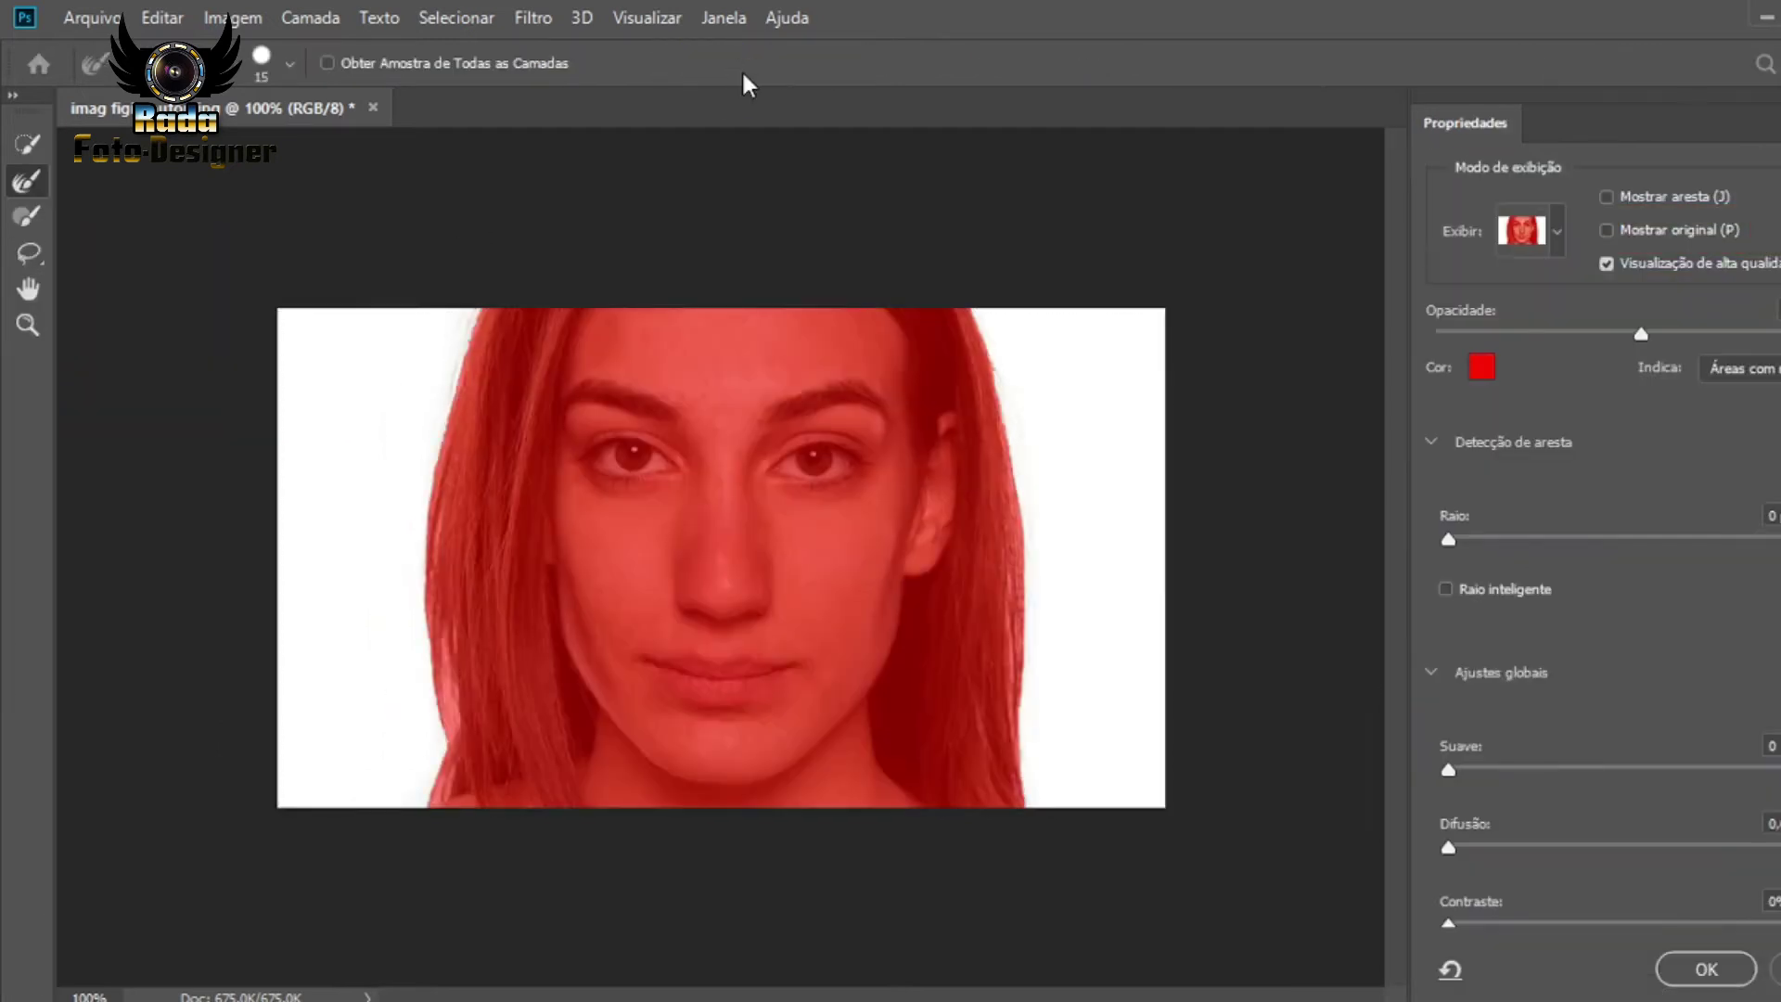
{"action": "left_click_drag", "start_coordinate": [448, 736], "coordinate": [438, 666]}
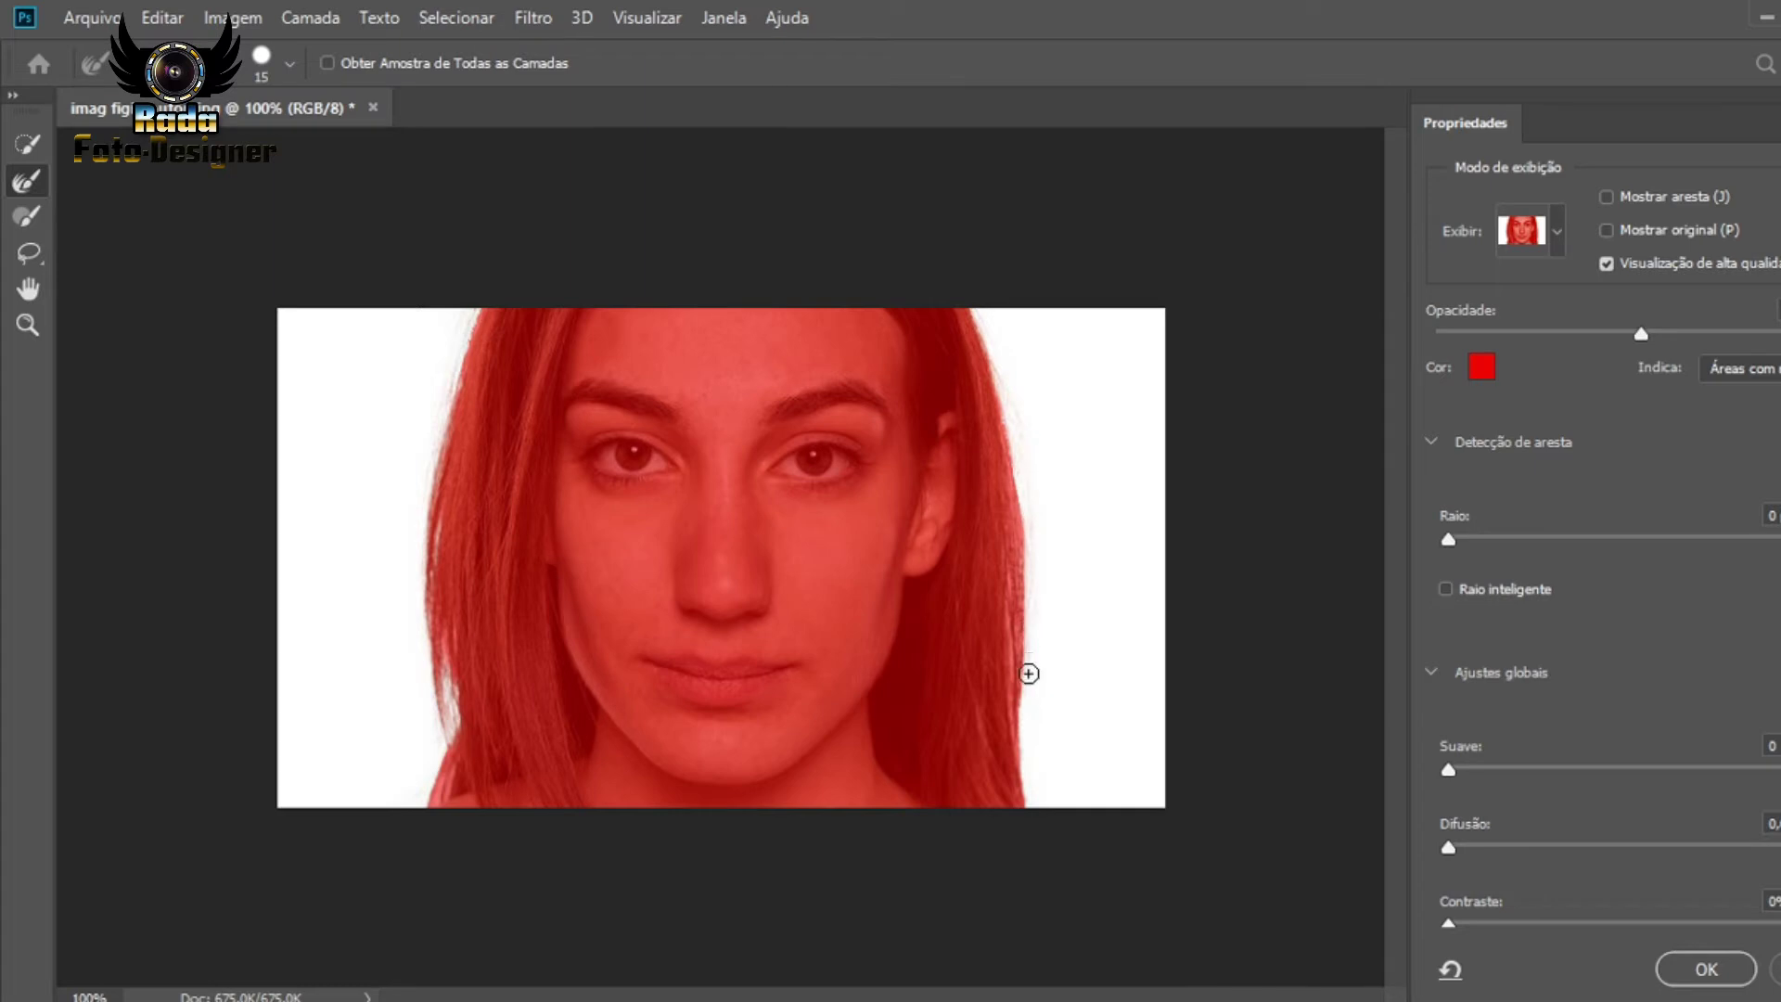
{"action": "left_click_drag", "start_coordinate": [1026, 730], "coordinate": [1018, 756]}
{"action": "left_click", "coordinate": [1704, 970]}
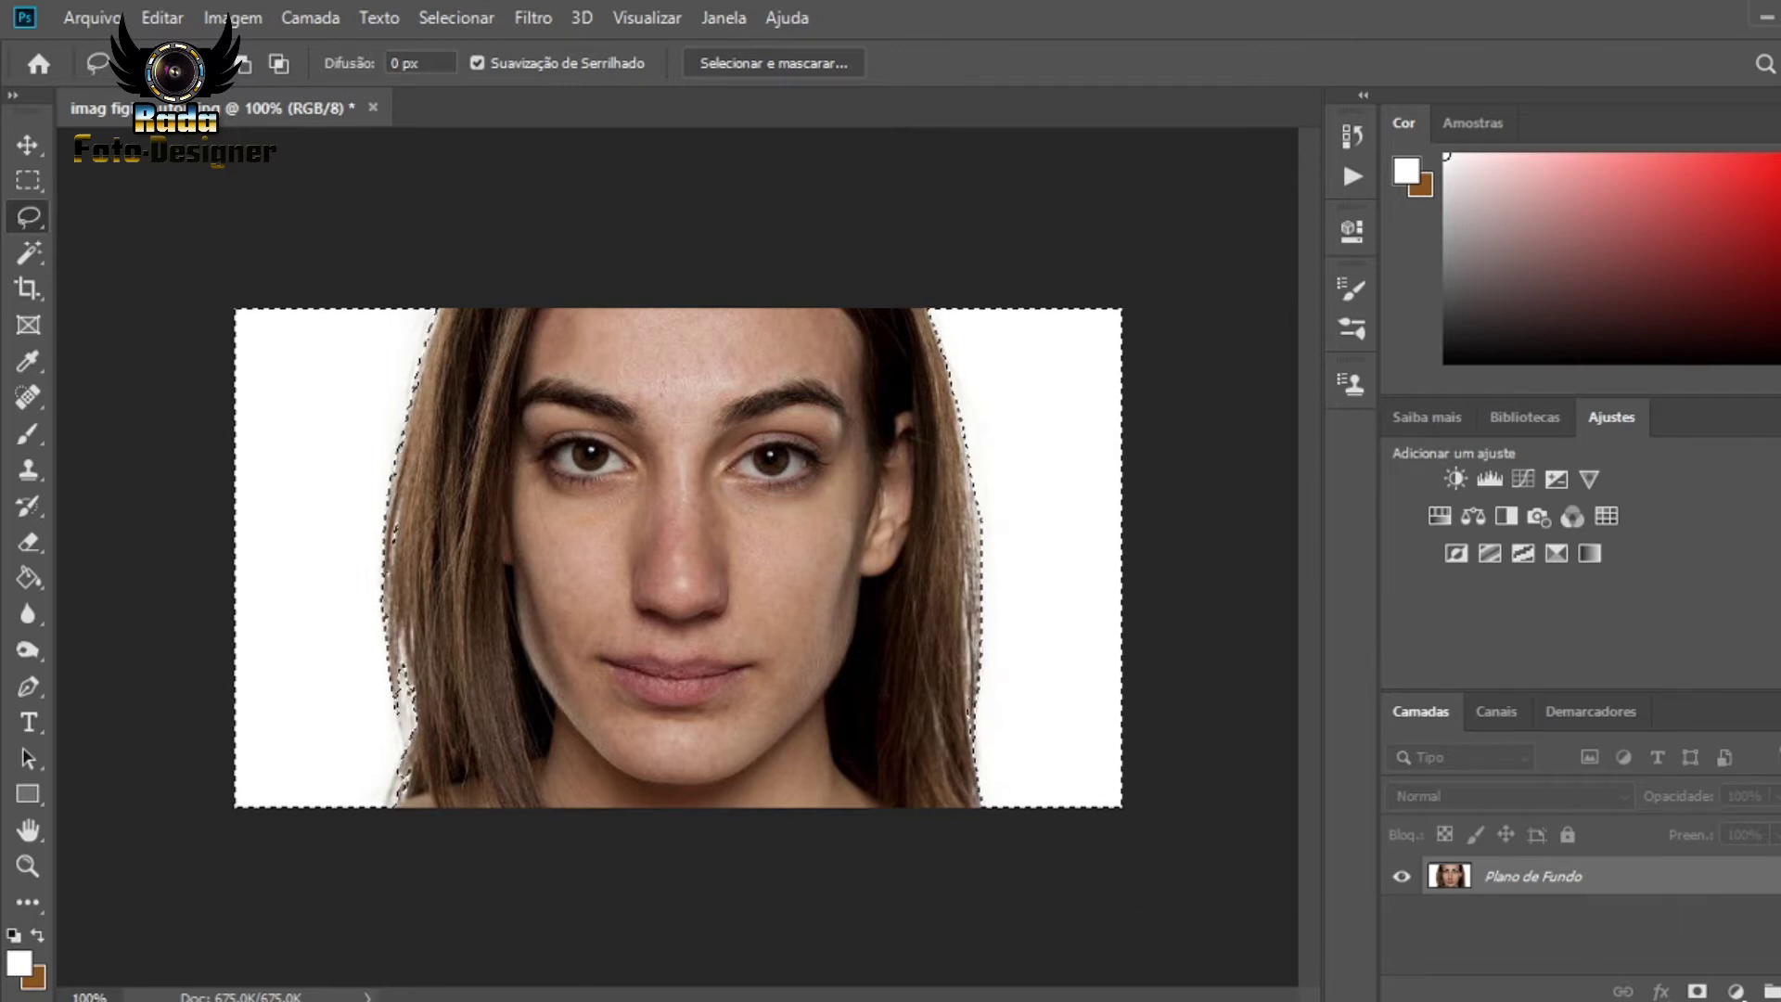
- Unlock the Background layer, delete the white background, deselect, and add empty layer Camada 1
{"action": "left_click", "coordinate": [1762, 876]}
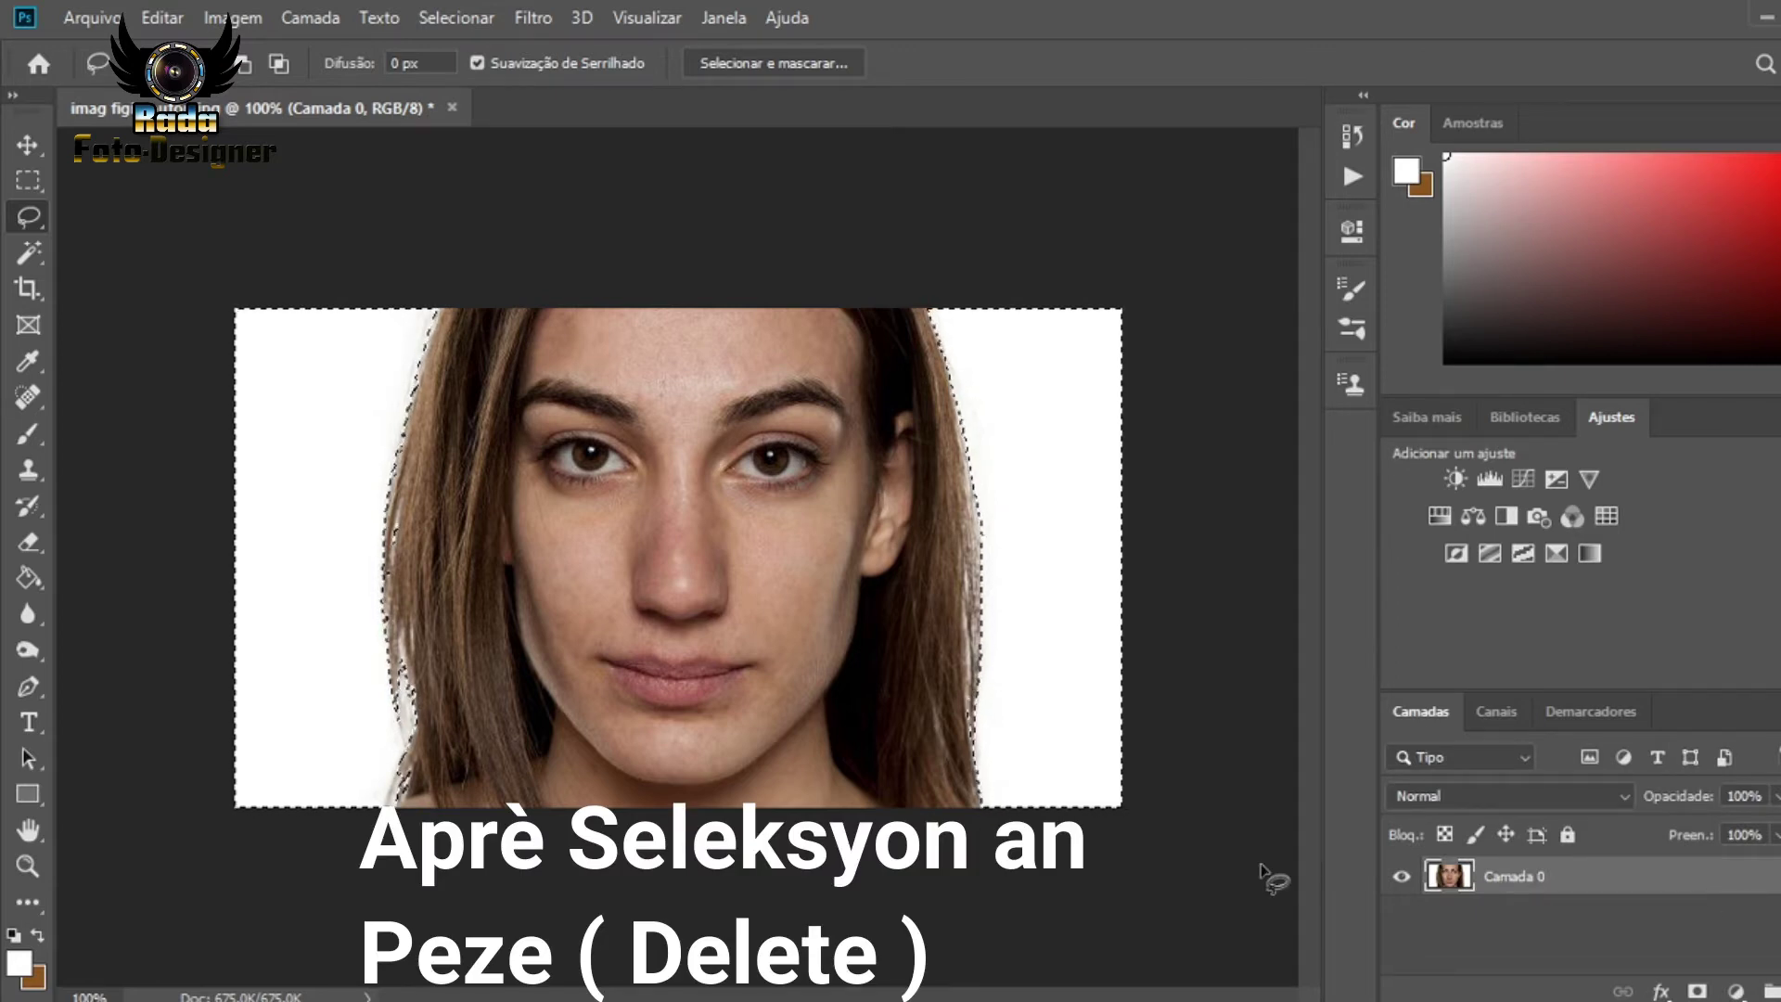
{"action": "key", "text": "Delete"}
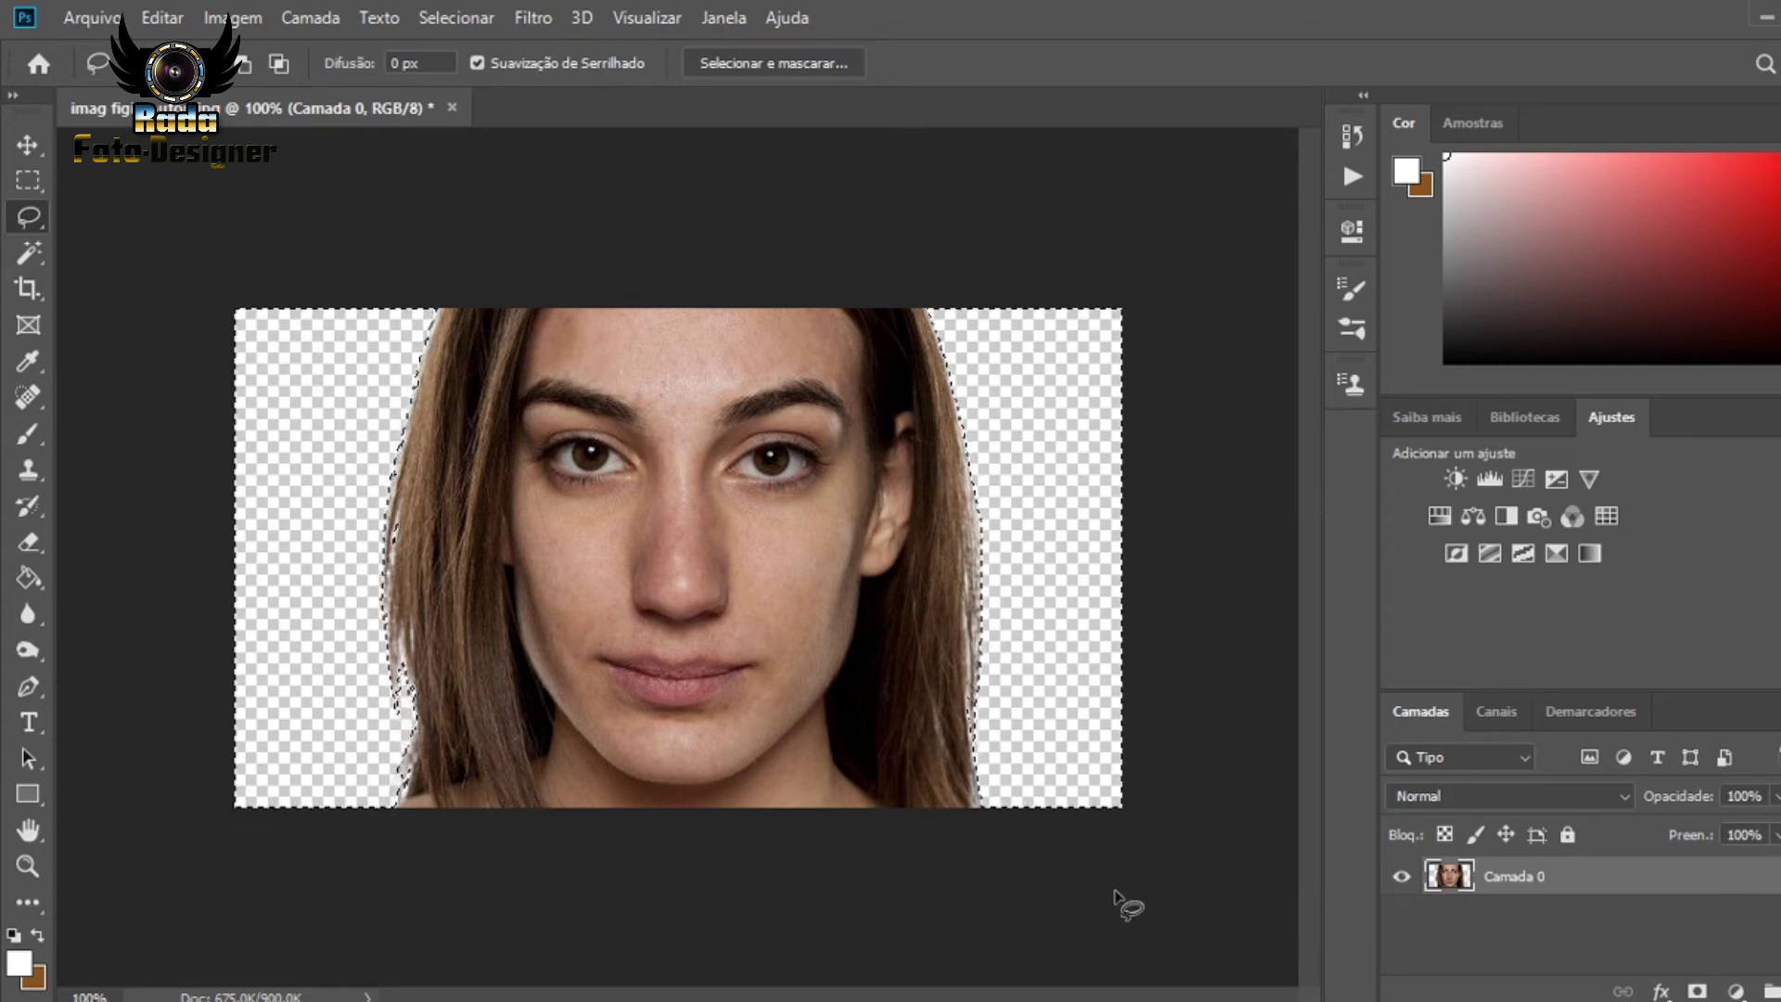
{"action": "key", "text": "ctrl+d"}
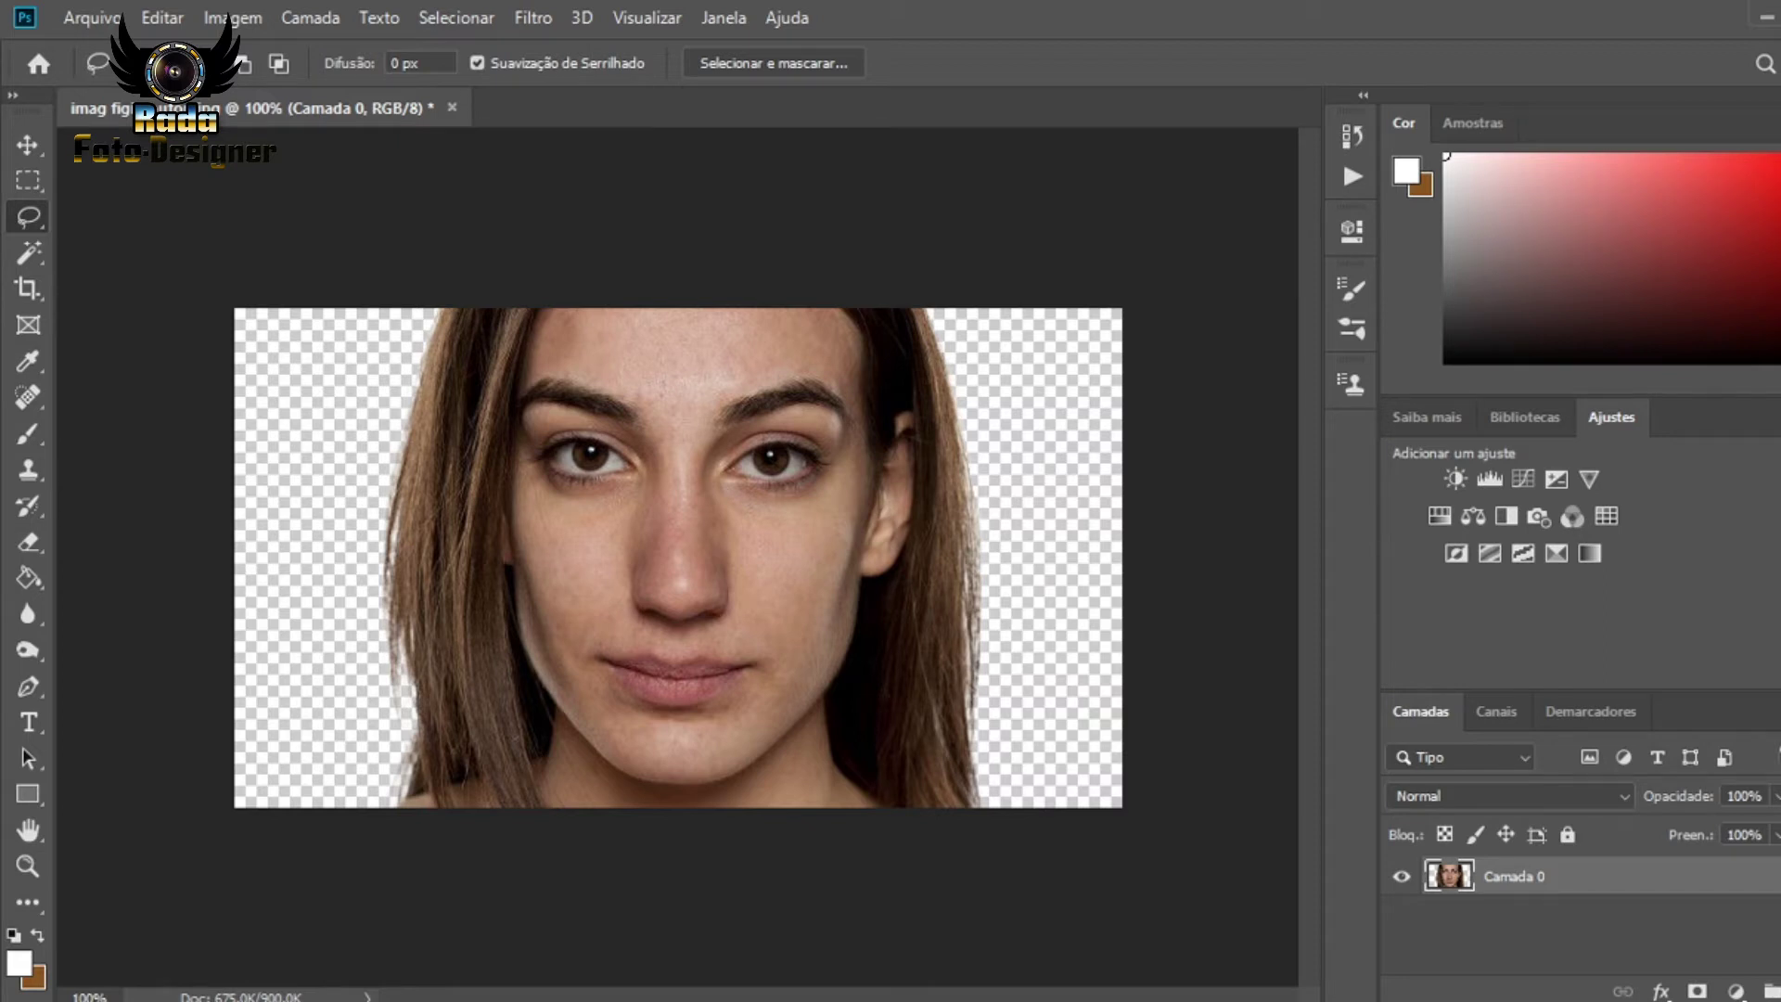
{"action": "key", "text": "ctrl+shift+alt+n"}
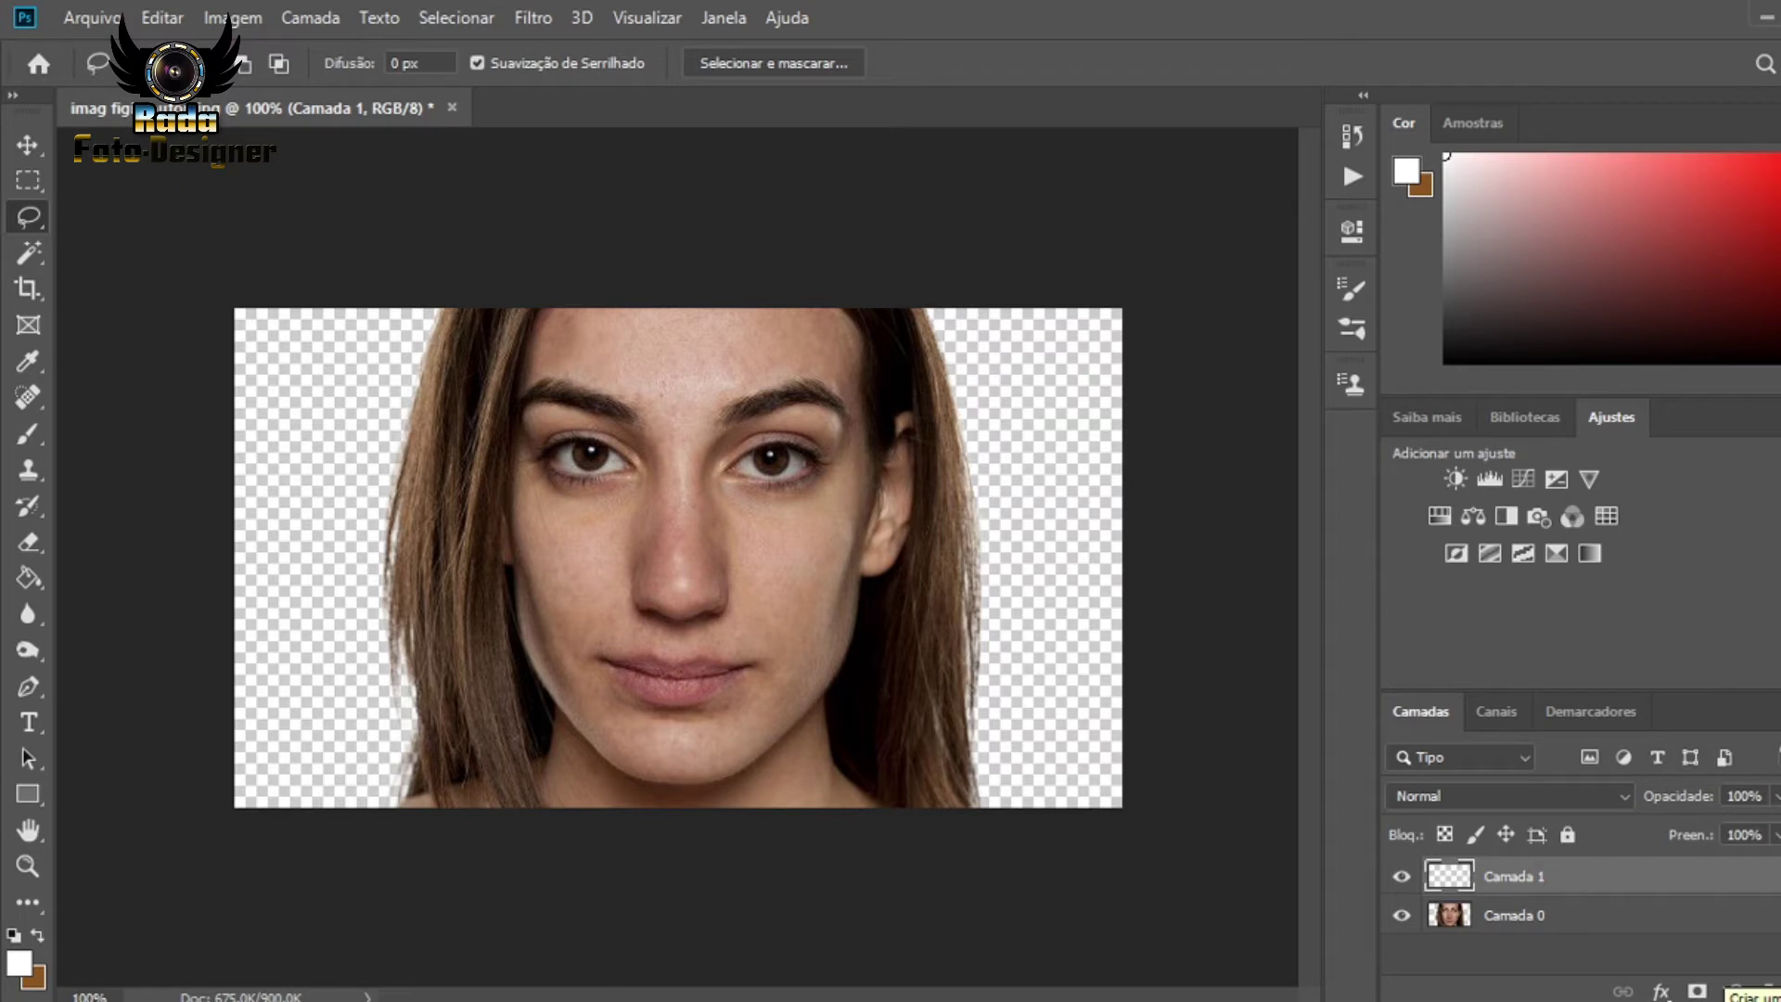
- Reset colours to black and white and fill Camada 1 with black
{"action": "left_click", "coordinate": [36, 930]}
{"action": "left_click", "coordinate": [14, 934]}
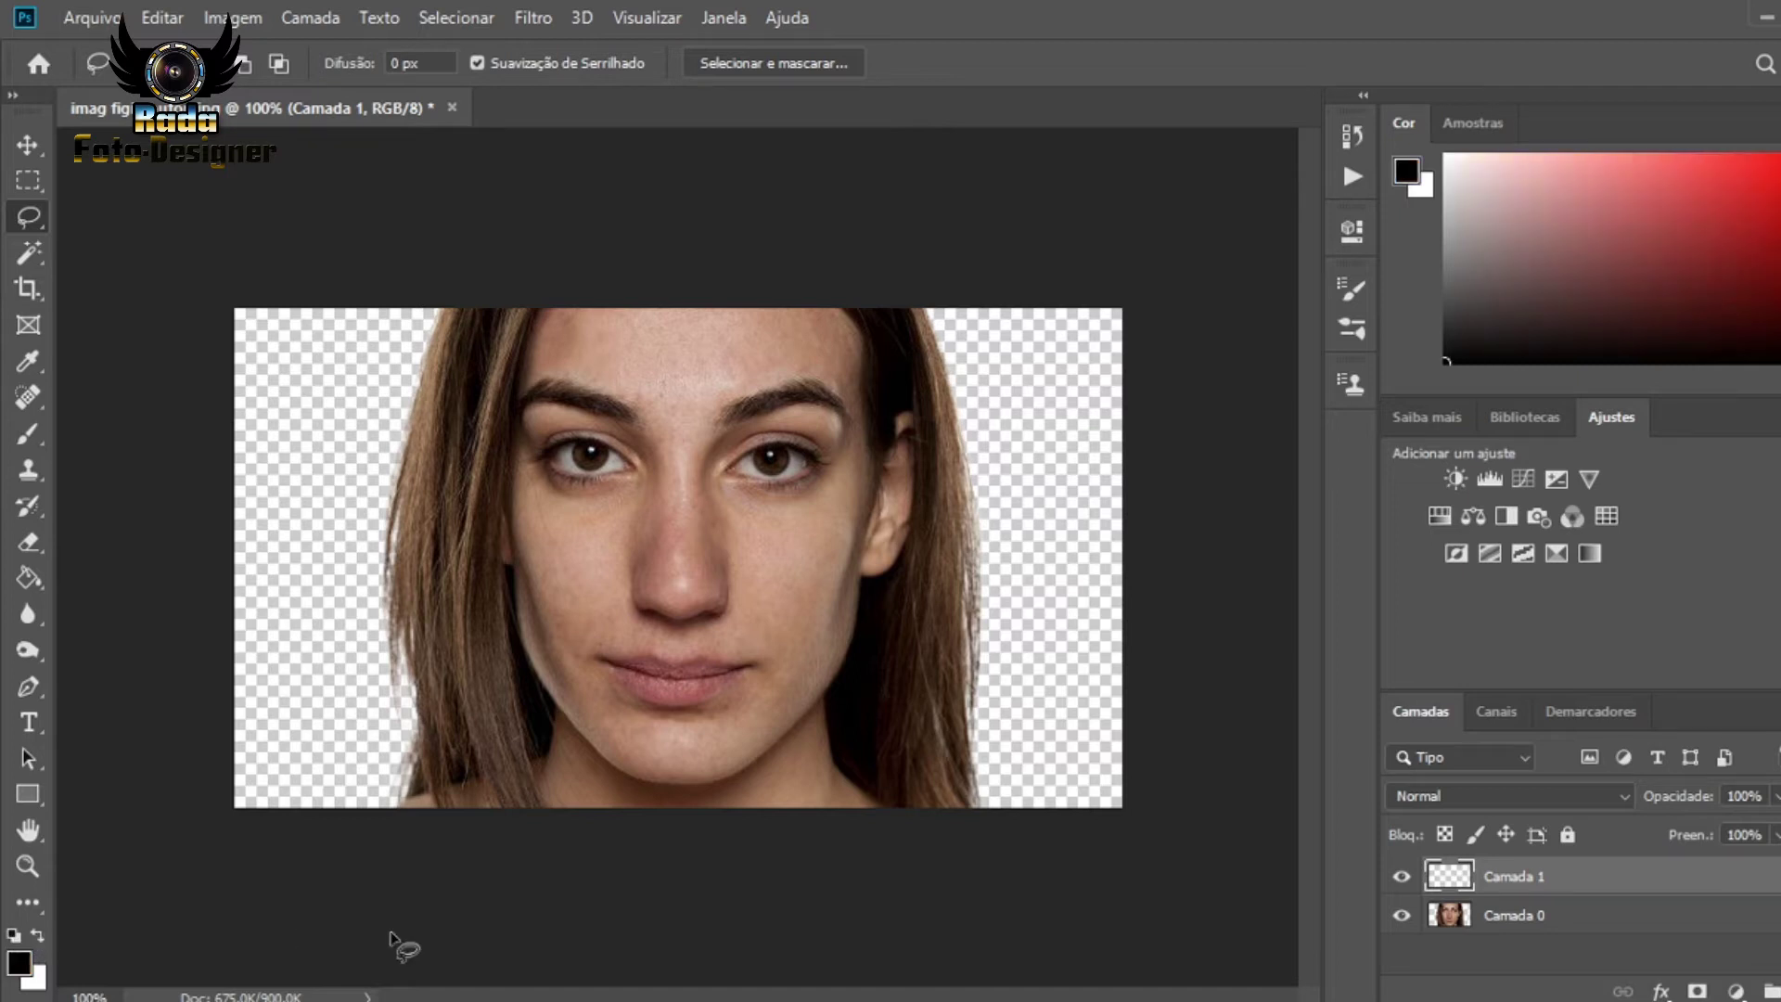
{"action": "left_click", "coordinate": [29, 579]}
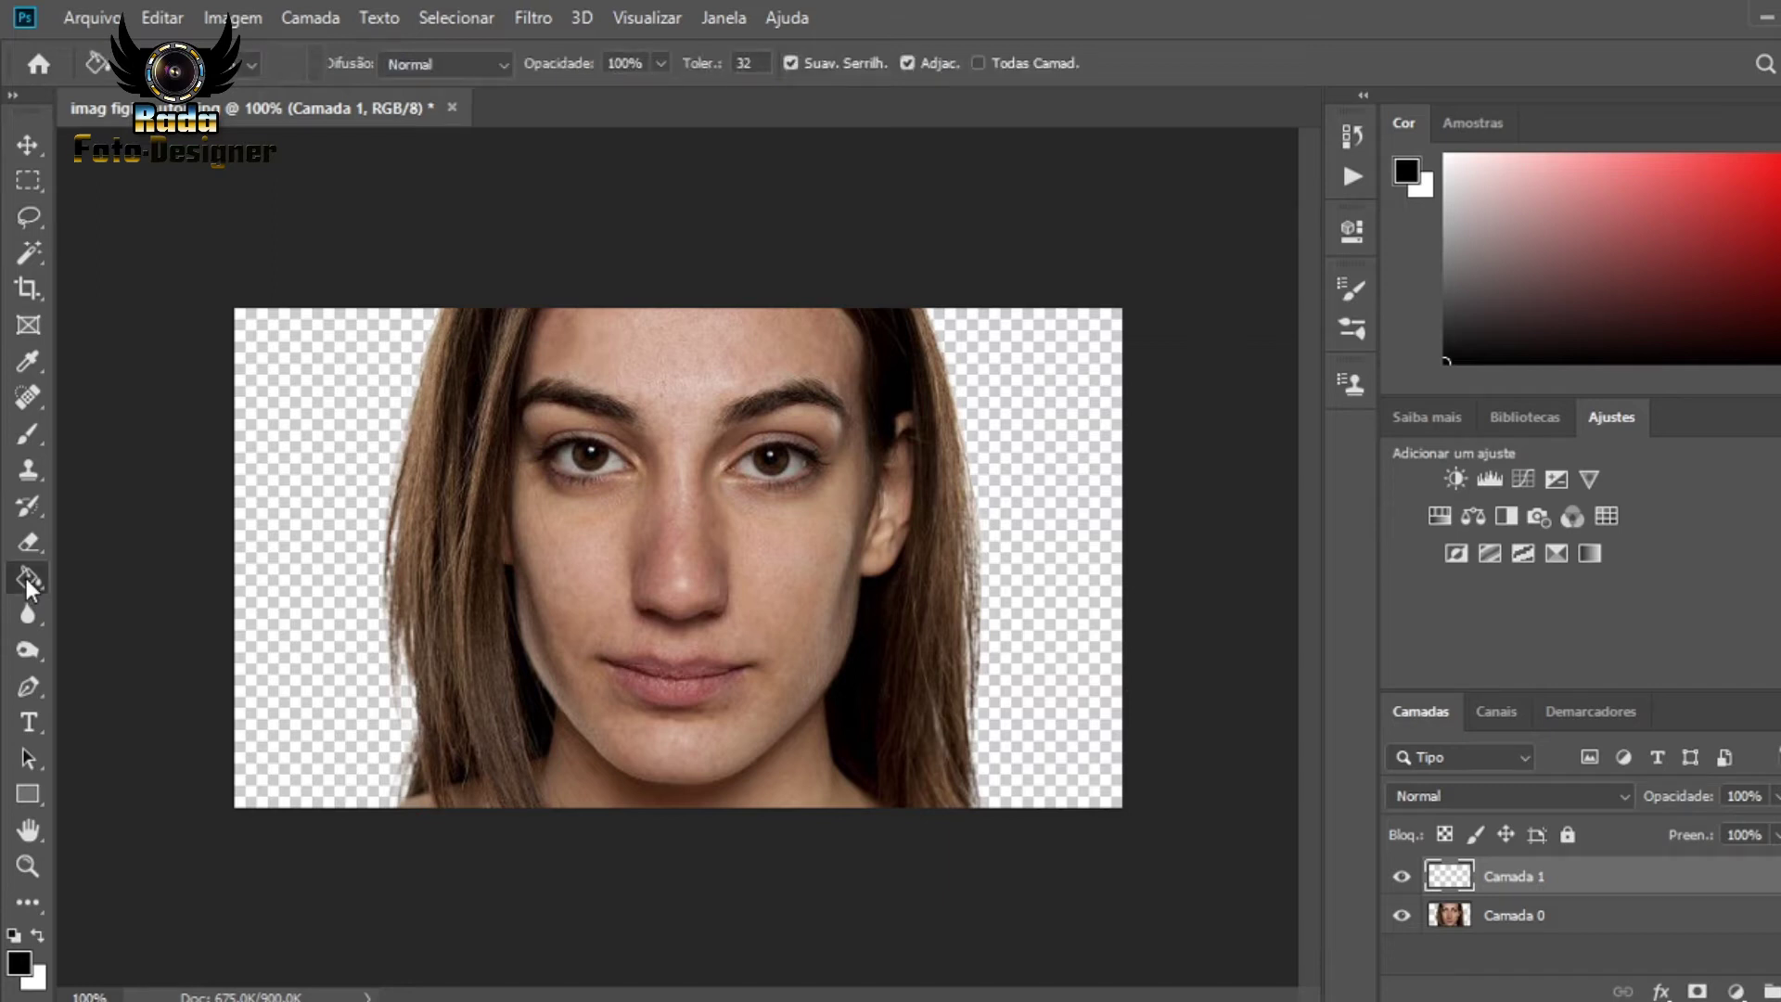
{"action": "left_click", "coordinate": [284, 631]}
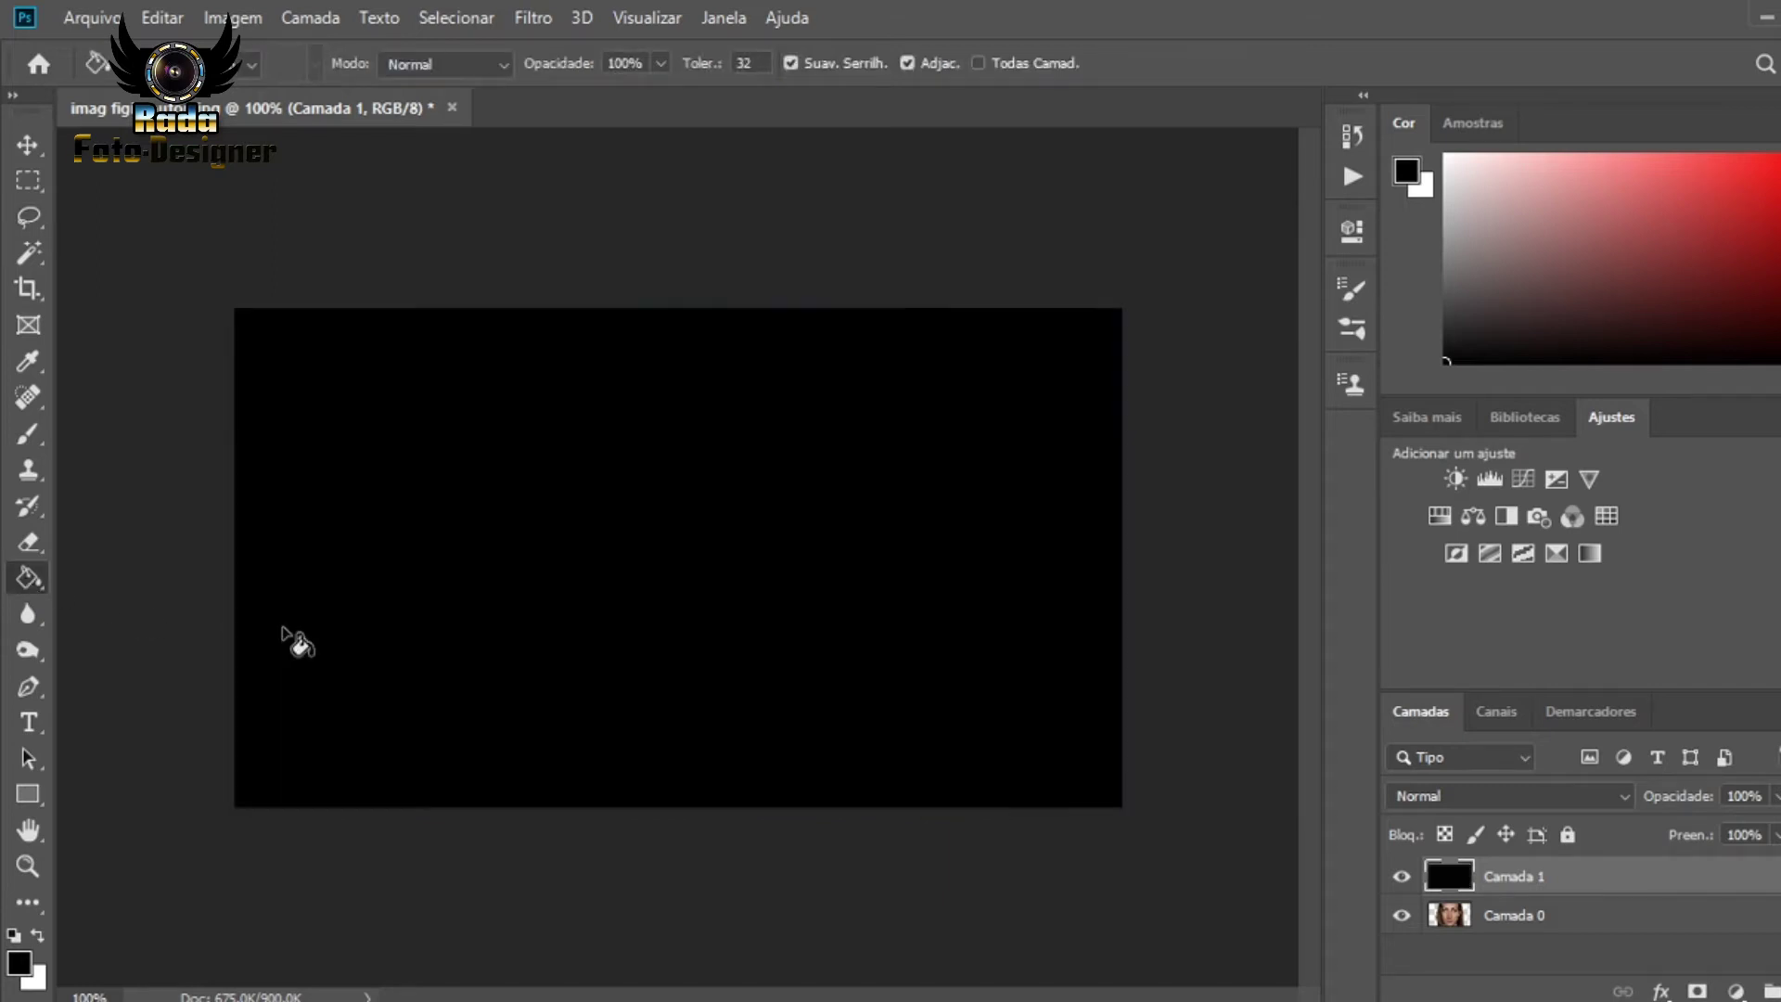
- Move the portrait layer Camada 0 above the black Camada 1
{"action": "left_click", "coordinate": [1590, 919]}
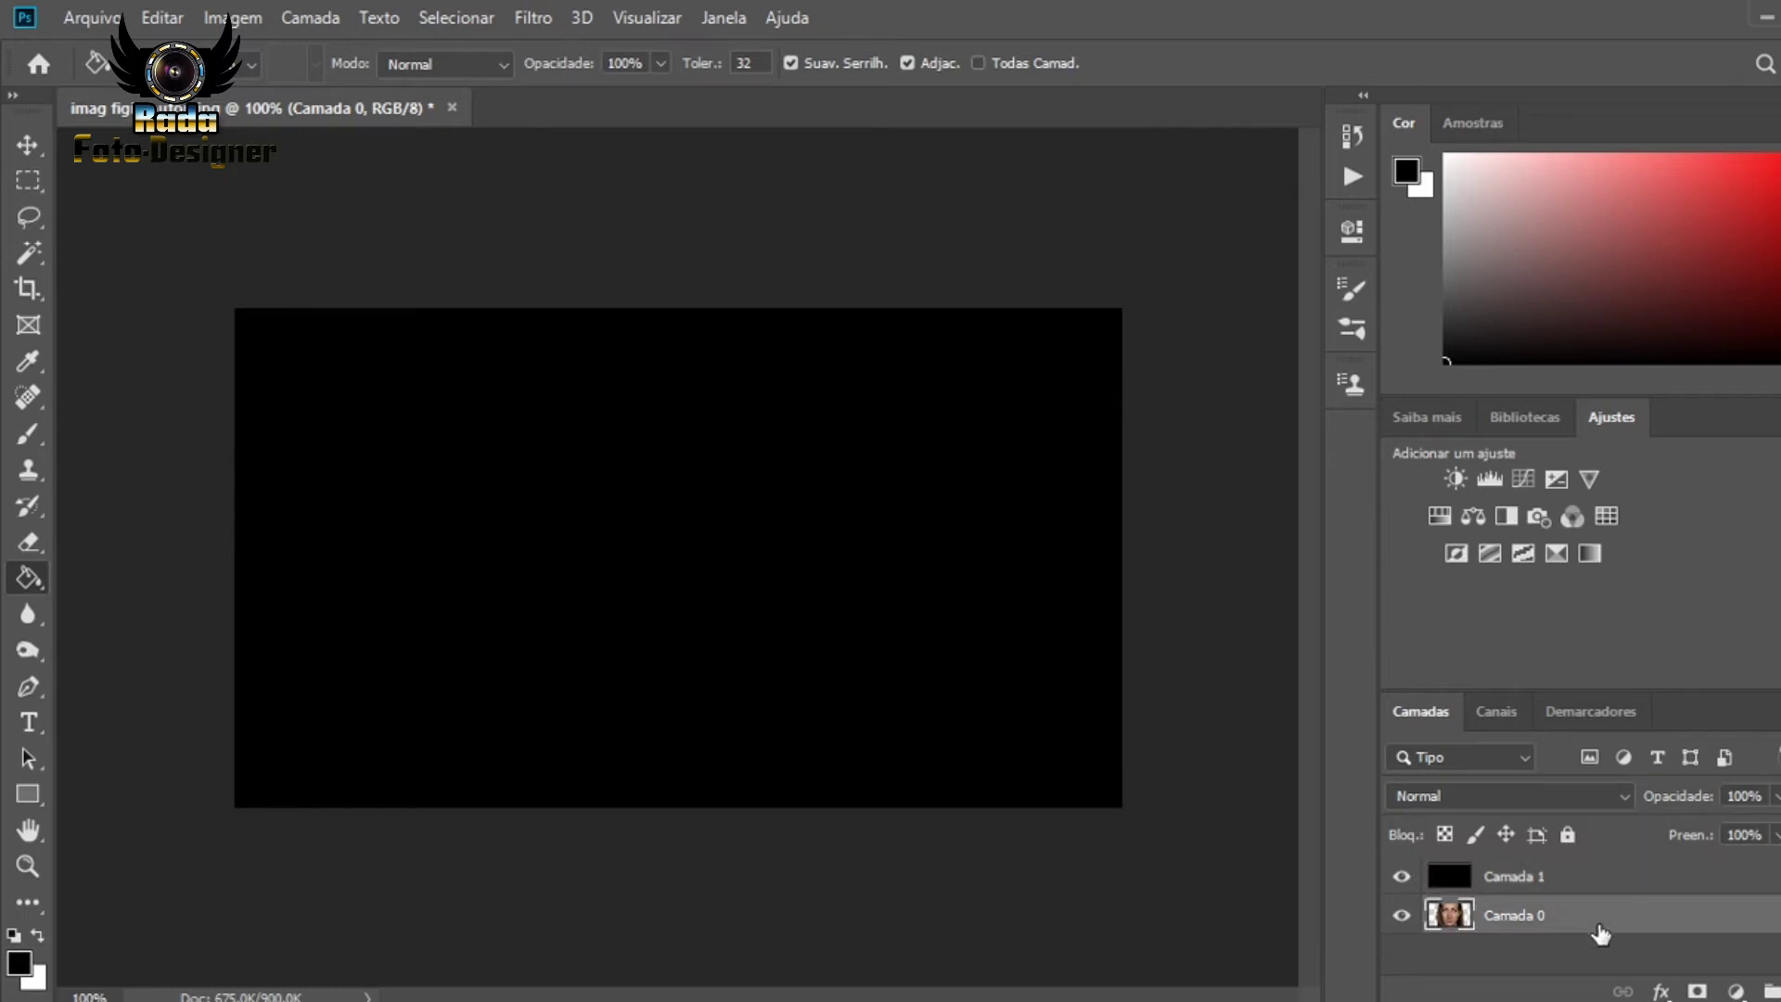
{"action": "left_click_drag", "start_coordinate": [1601, 935], "coordinate": [1596, 878]}
{"action": "left_click_drag", "start_coordinate": [1596, 916], "coordinate": [1591, 861]}
{"action": "left_click_drag", "start_coordinate": [1589, 924], "coordinate": [1583, 843]}
{"action": "left_click_drag", "start_coordinate": [1587, 919], "coordinate": [1583, 849]}
{"action": "left_click_drag", "start_coordinate": [1588, 920], "coordinate": [1588, 876]}
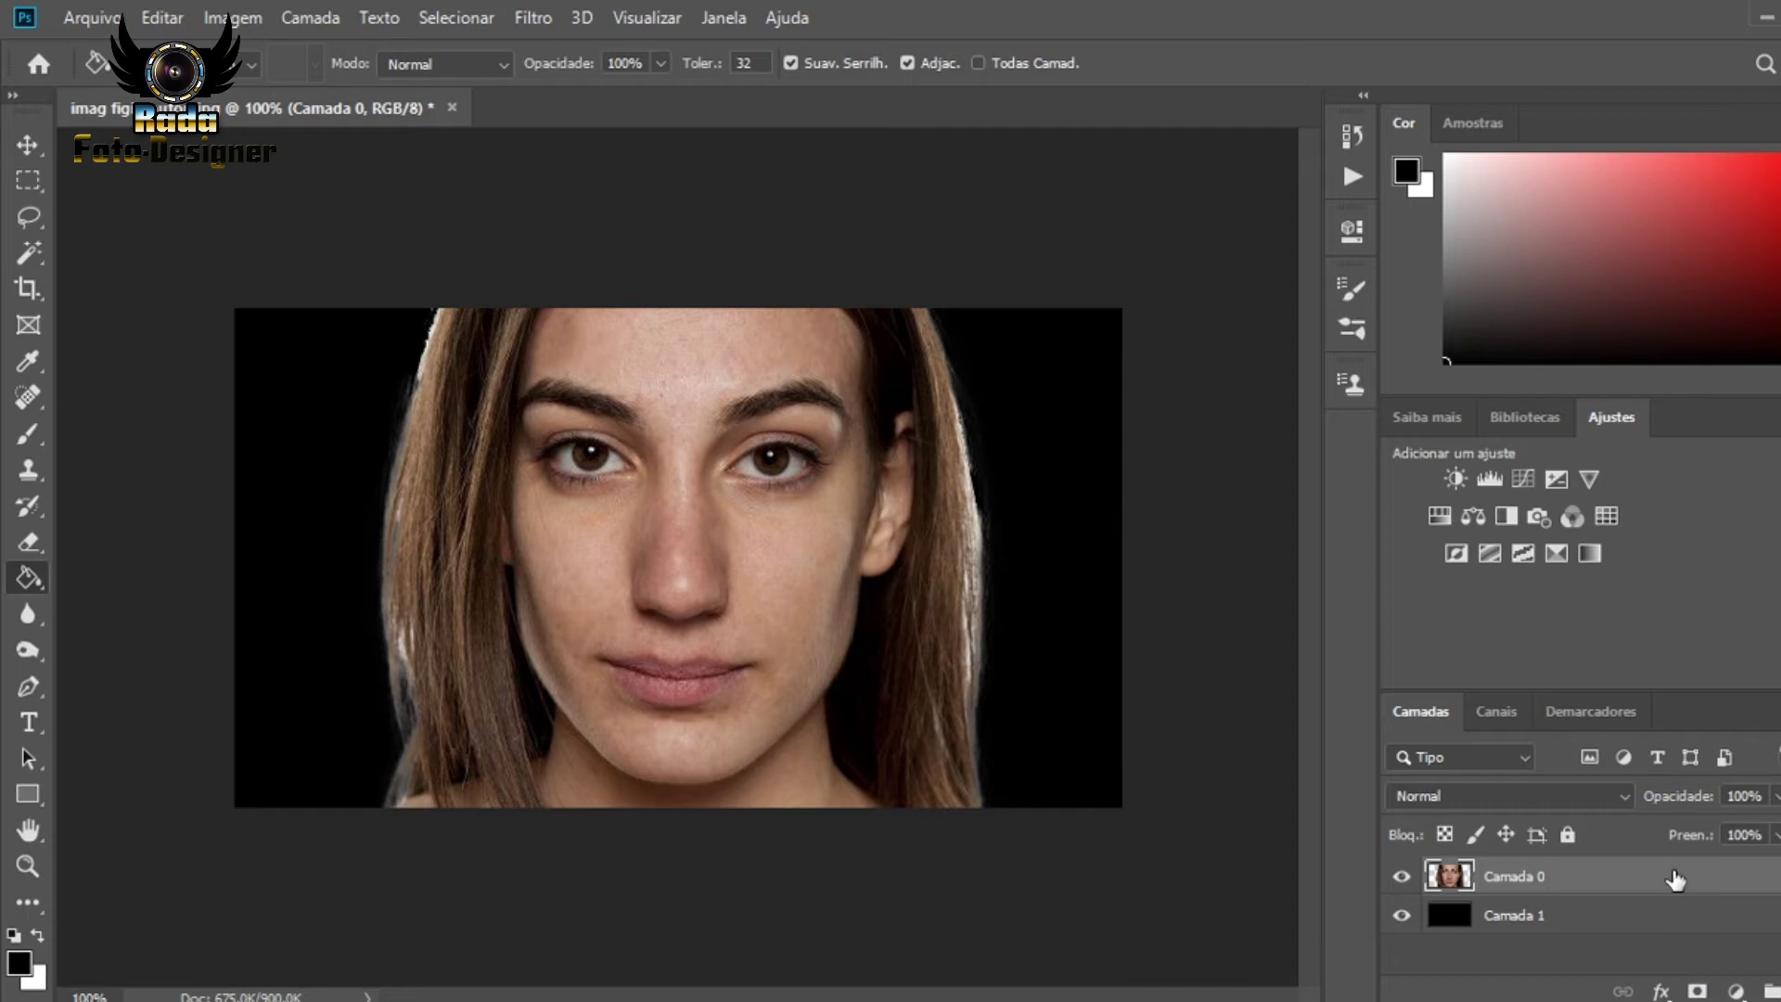
- Add a layer mask to Camada 0 and paint it black along the hair halo
{"action": "left_click", "coordinate": [1697, 991]}
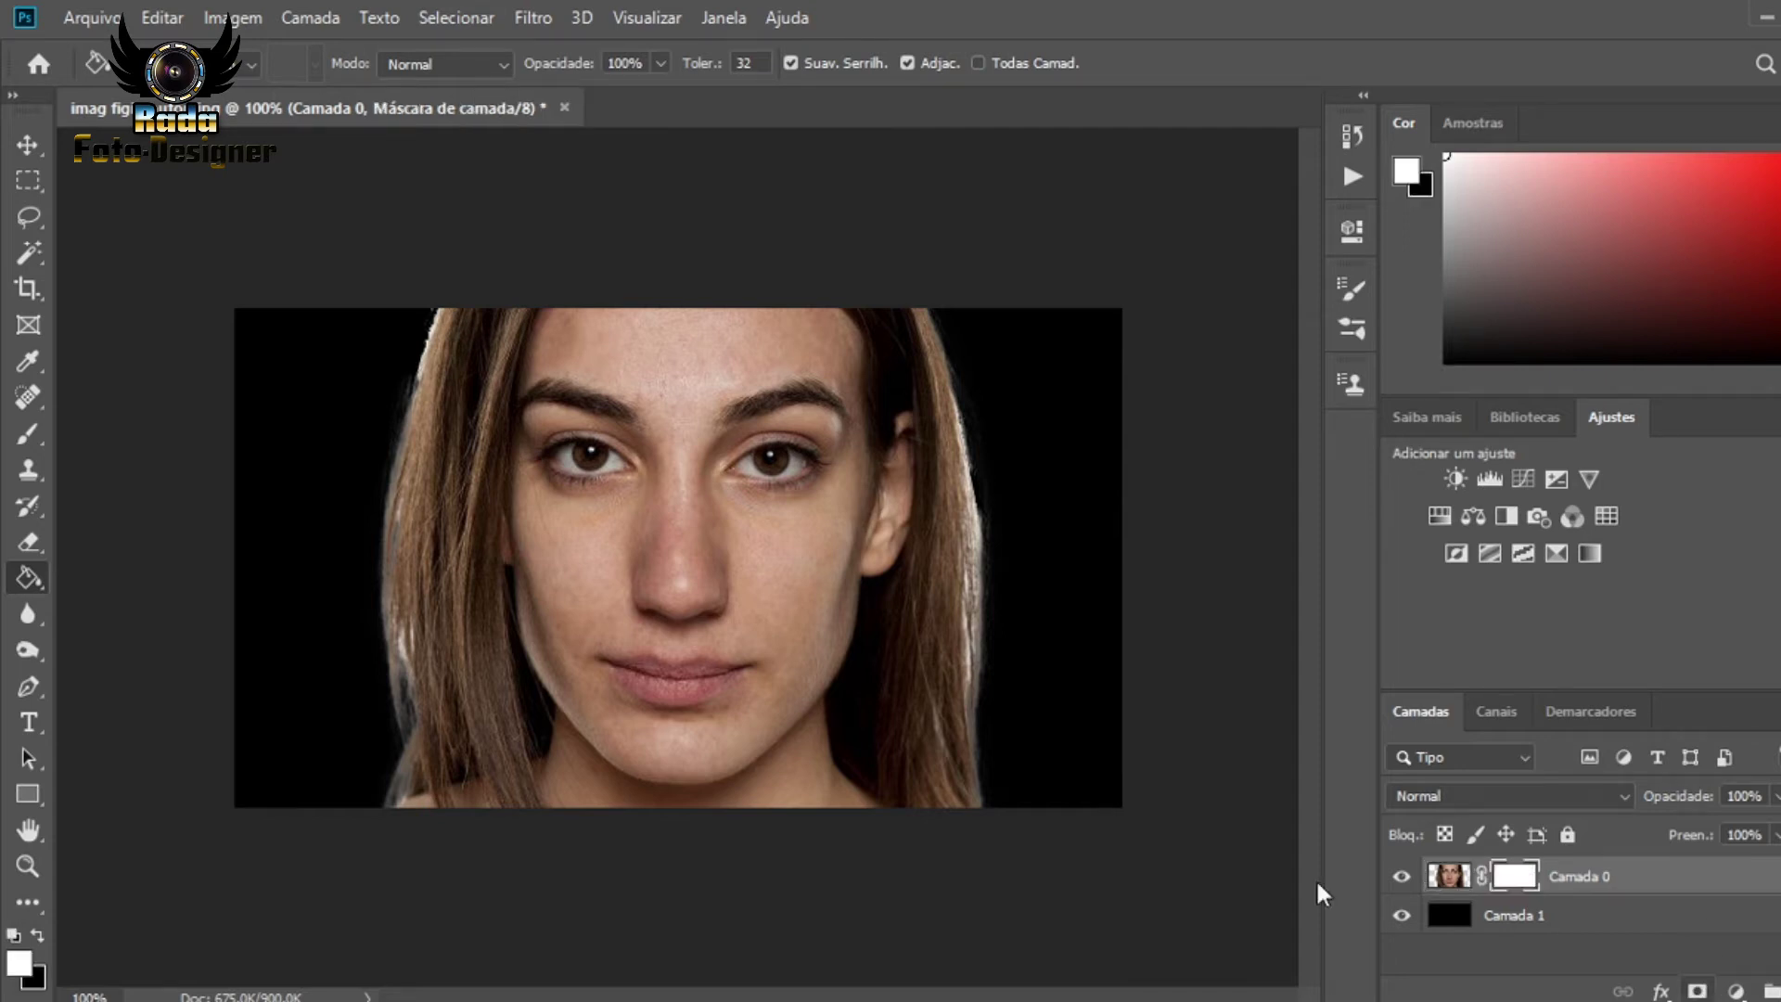
{"action": "left_click", "coordinate": [28, 432]}
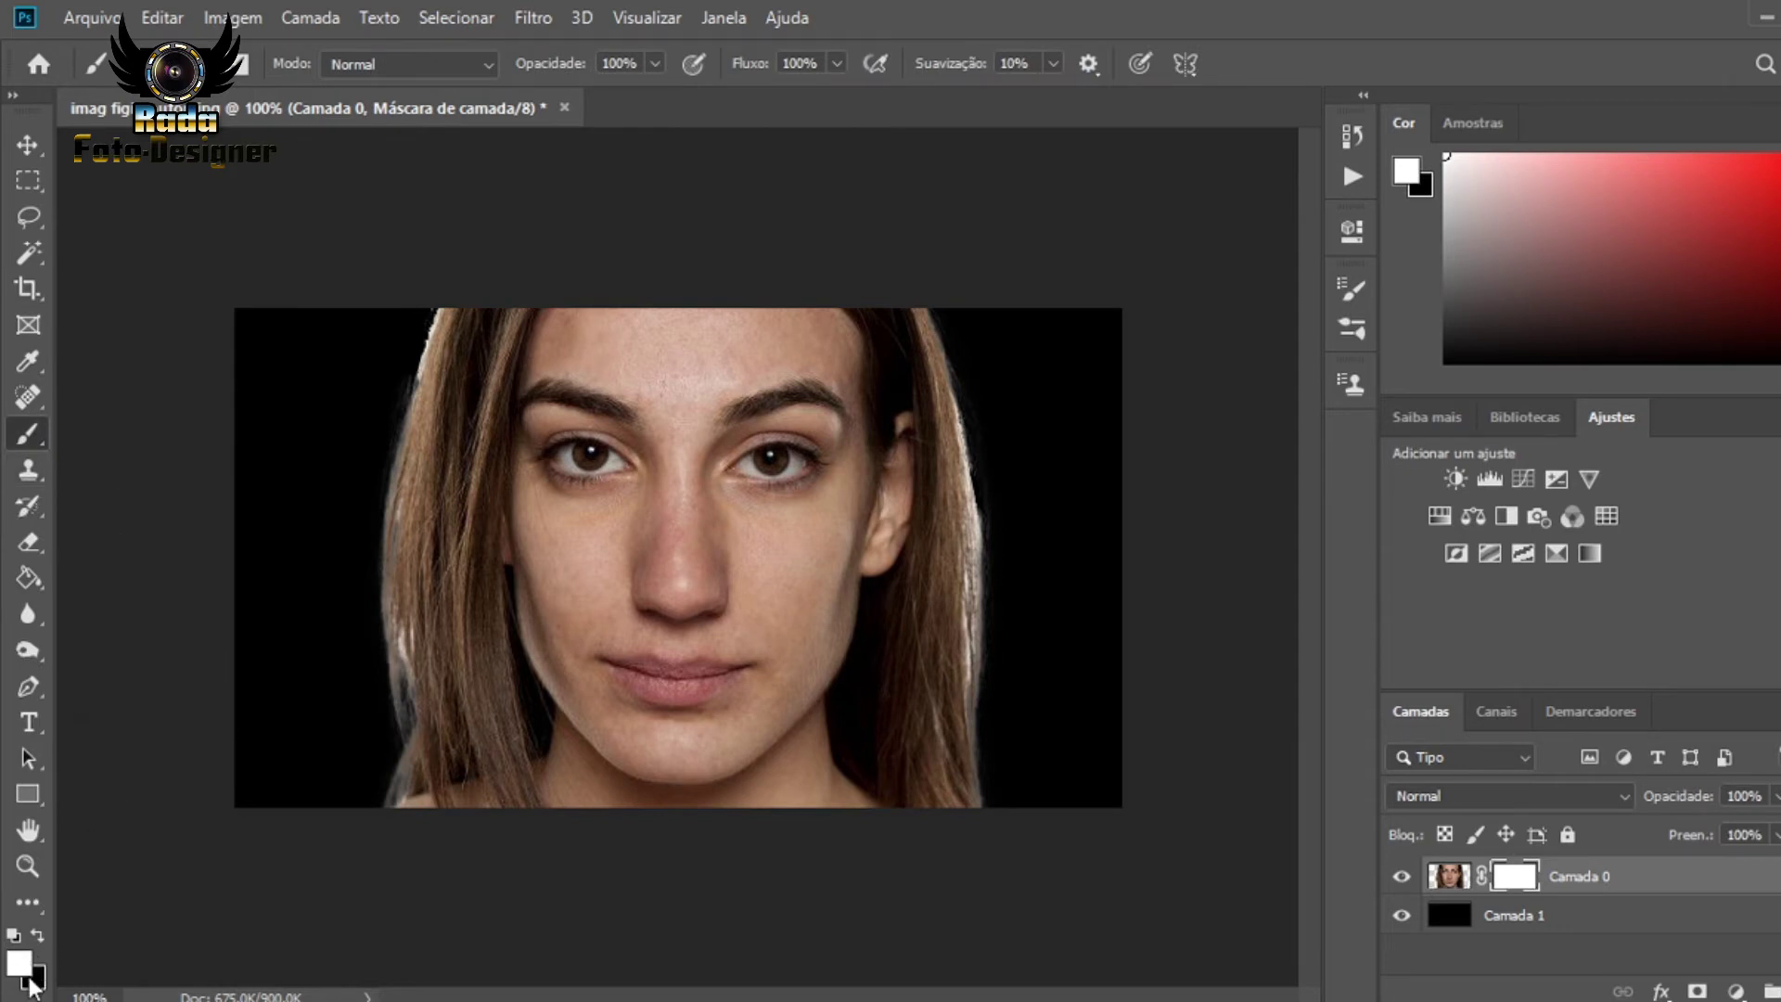
{"action": "left_click", "coordinate": [41, 937]}
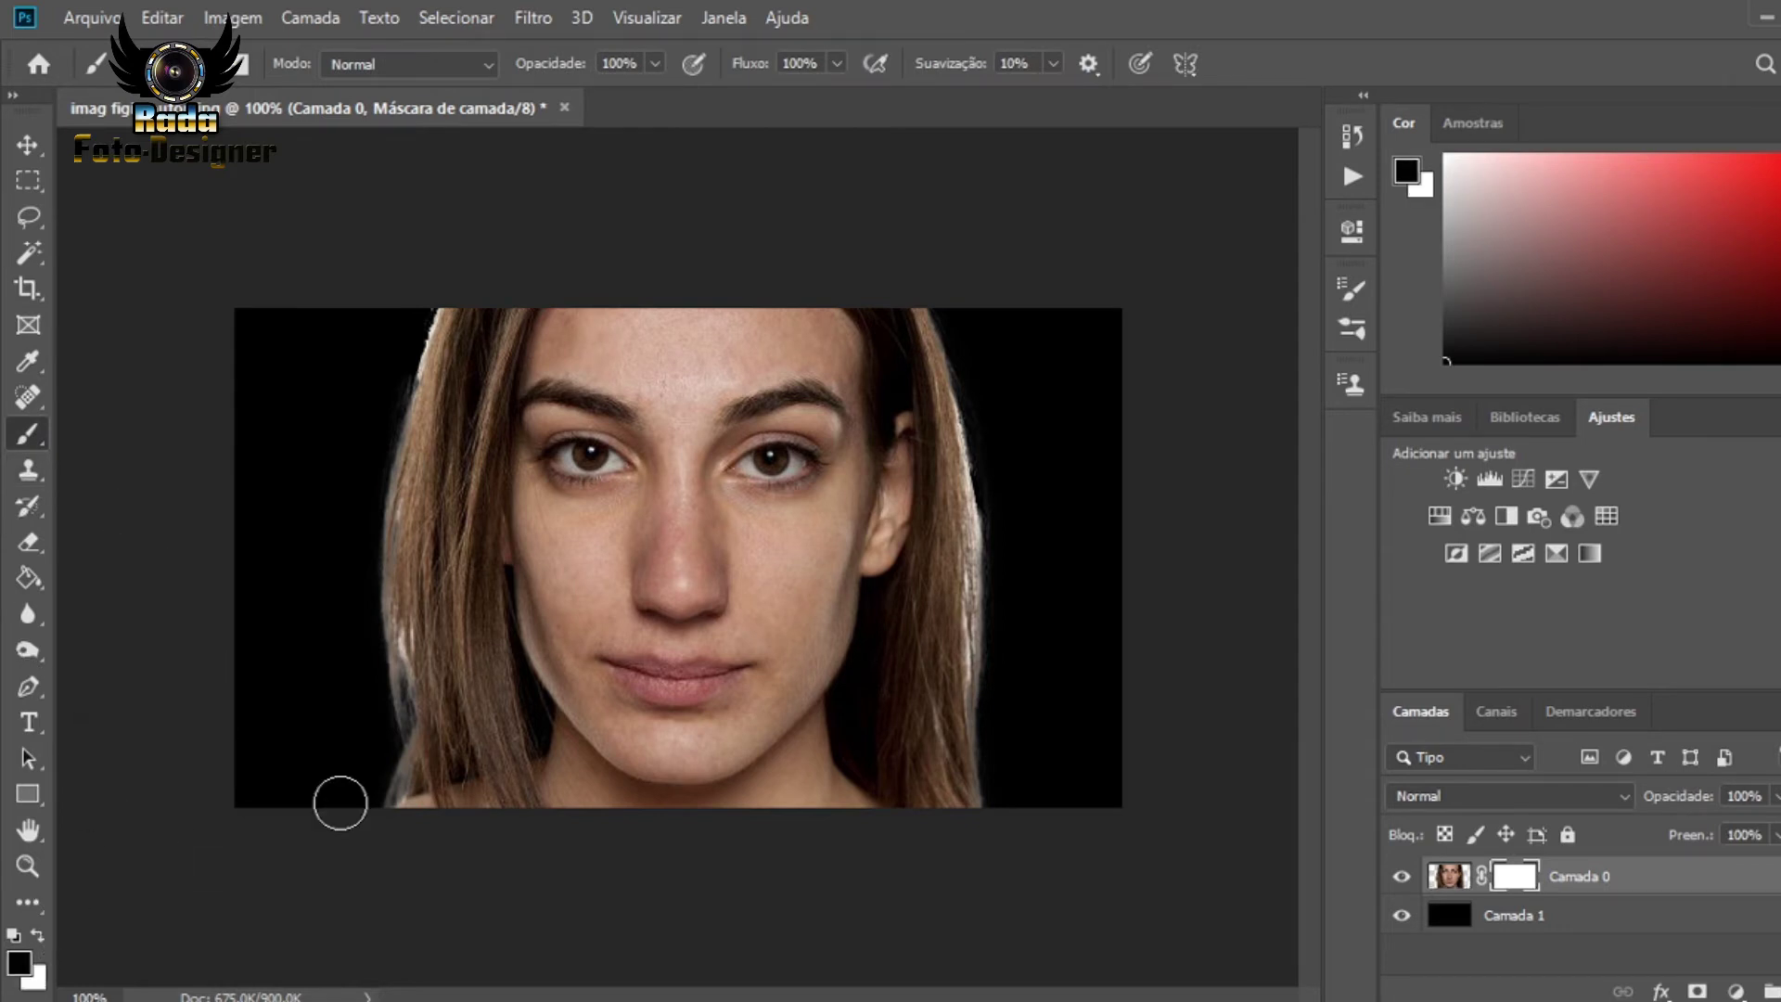
{"action": "mouse_move", "coordinate": [988, 378]}
{"action": "left_mouse_down"}
{"action": "mouse_move", "coordinate": [1002, 810]}
{"action": "mouse_move", "coordinate": [1014, 660]}
{"action": "mouse_move", "coordinate": [994, 557]}
{"action": "left_mouse_up"}
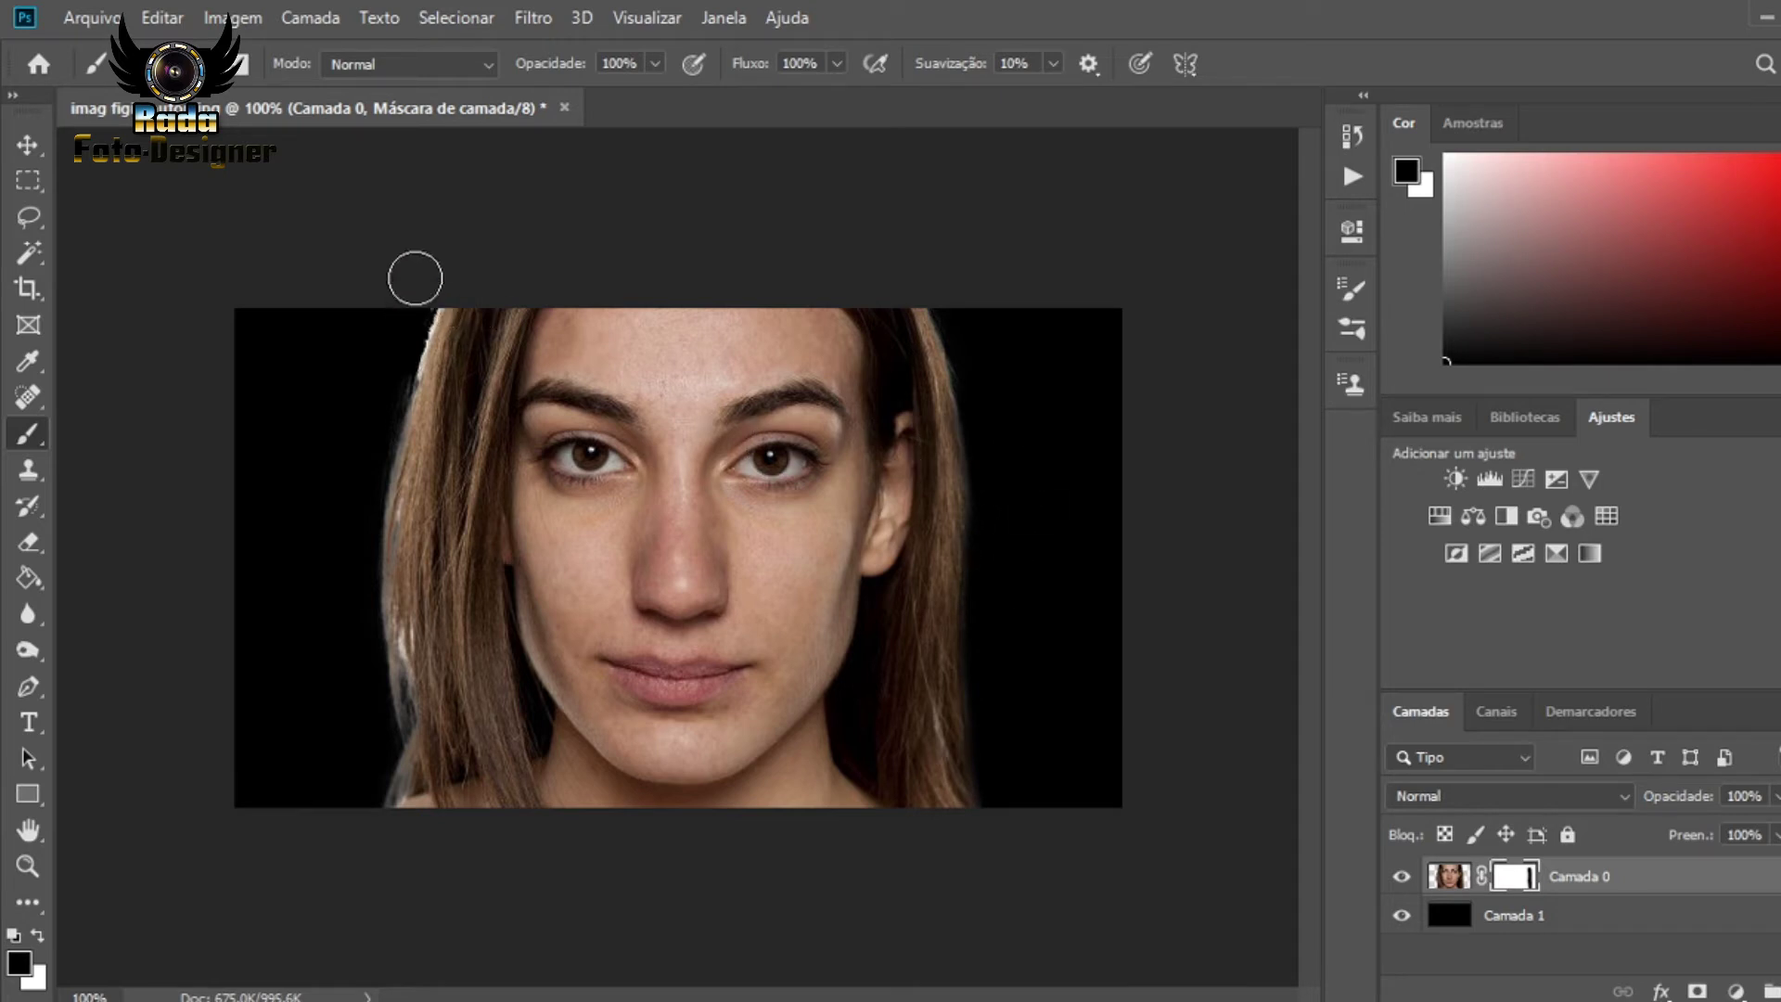
{"action": "mouse_move", "coordinate": [413, 286]}
{"action": "left_mouse_down"}
{"action": "mouse_move", "coordinate": [390, 365]}
{"action": "mouse_move", "coordinate": [407, 324]}
{"action": "left_mouse_up"}
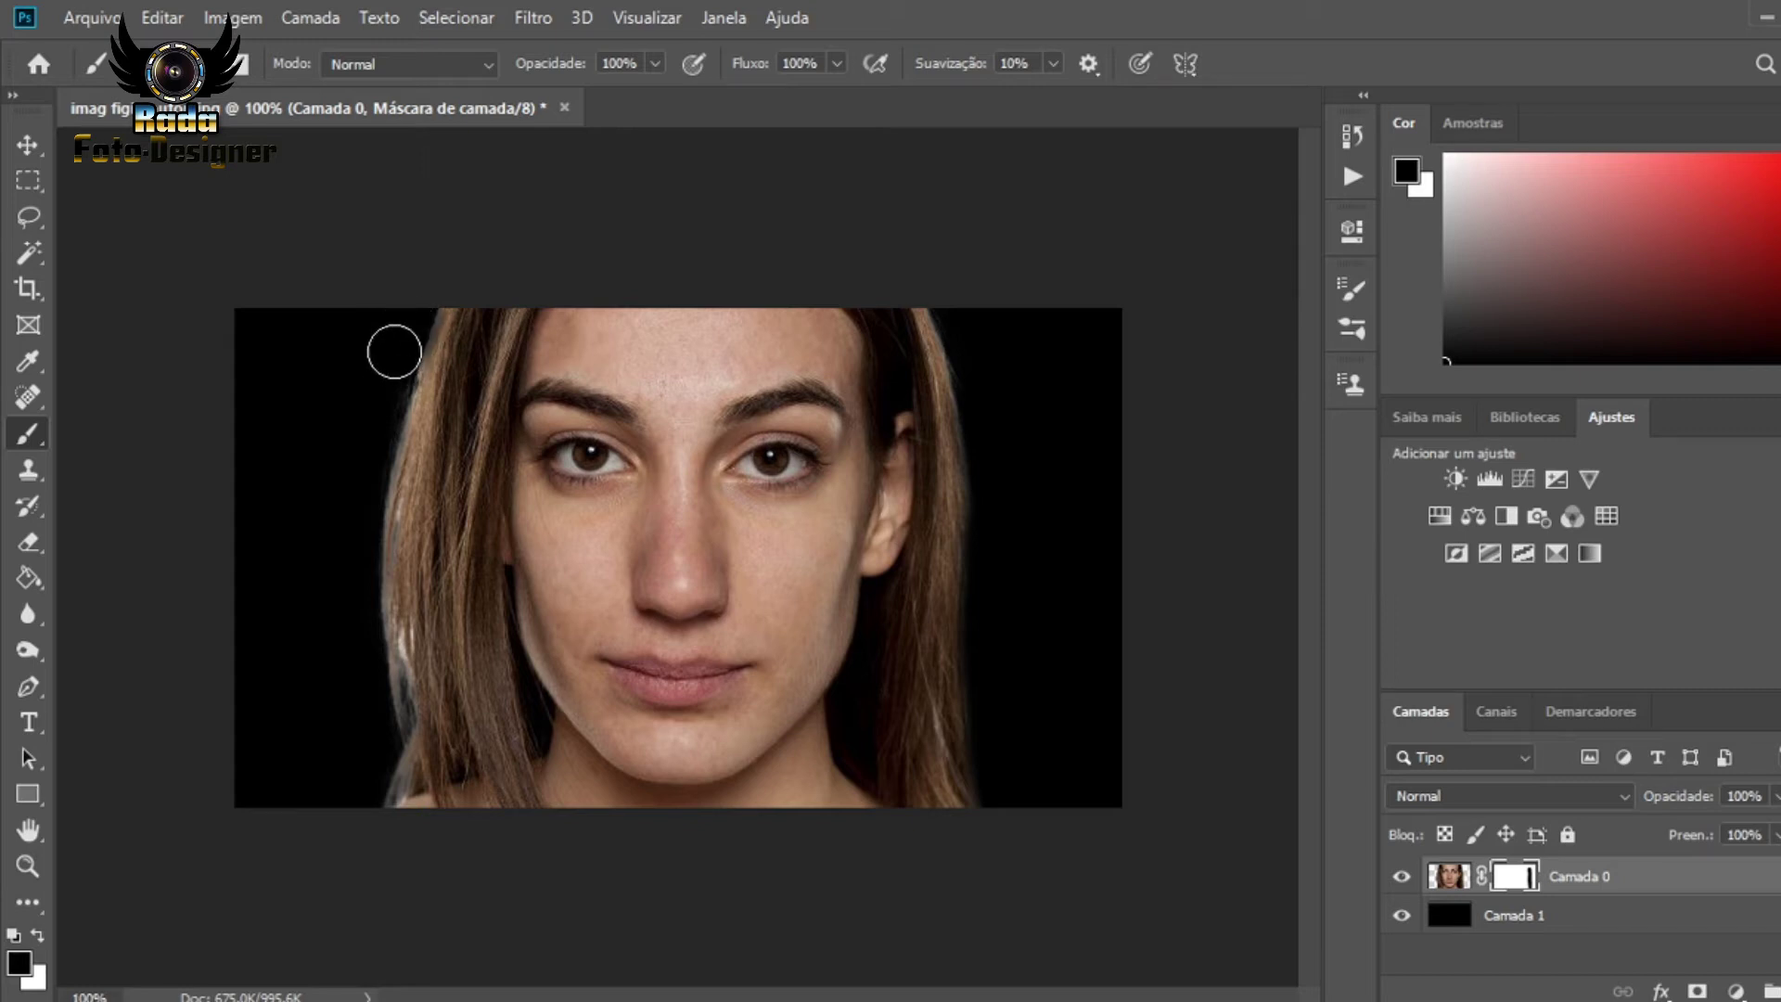
- Brush over the light fringe along the left hair, then return to the layer mask
{"action": "key", "text": "ctrl+2"}
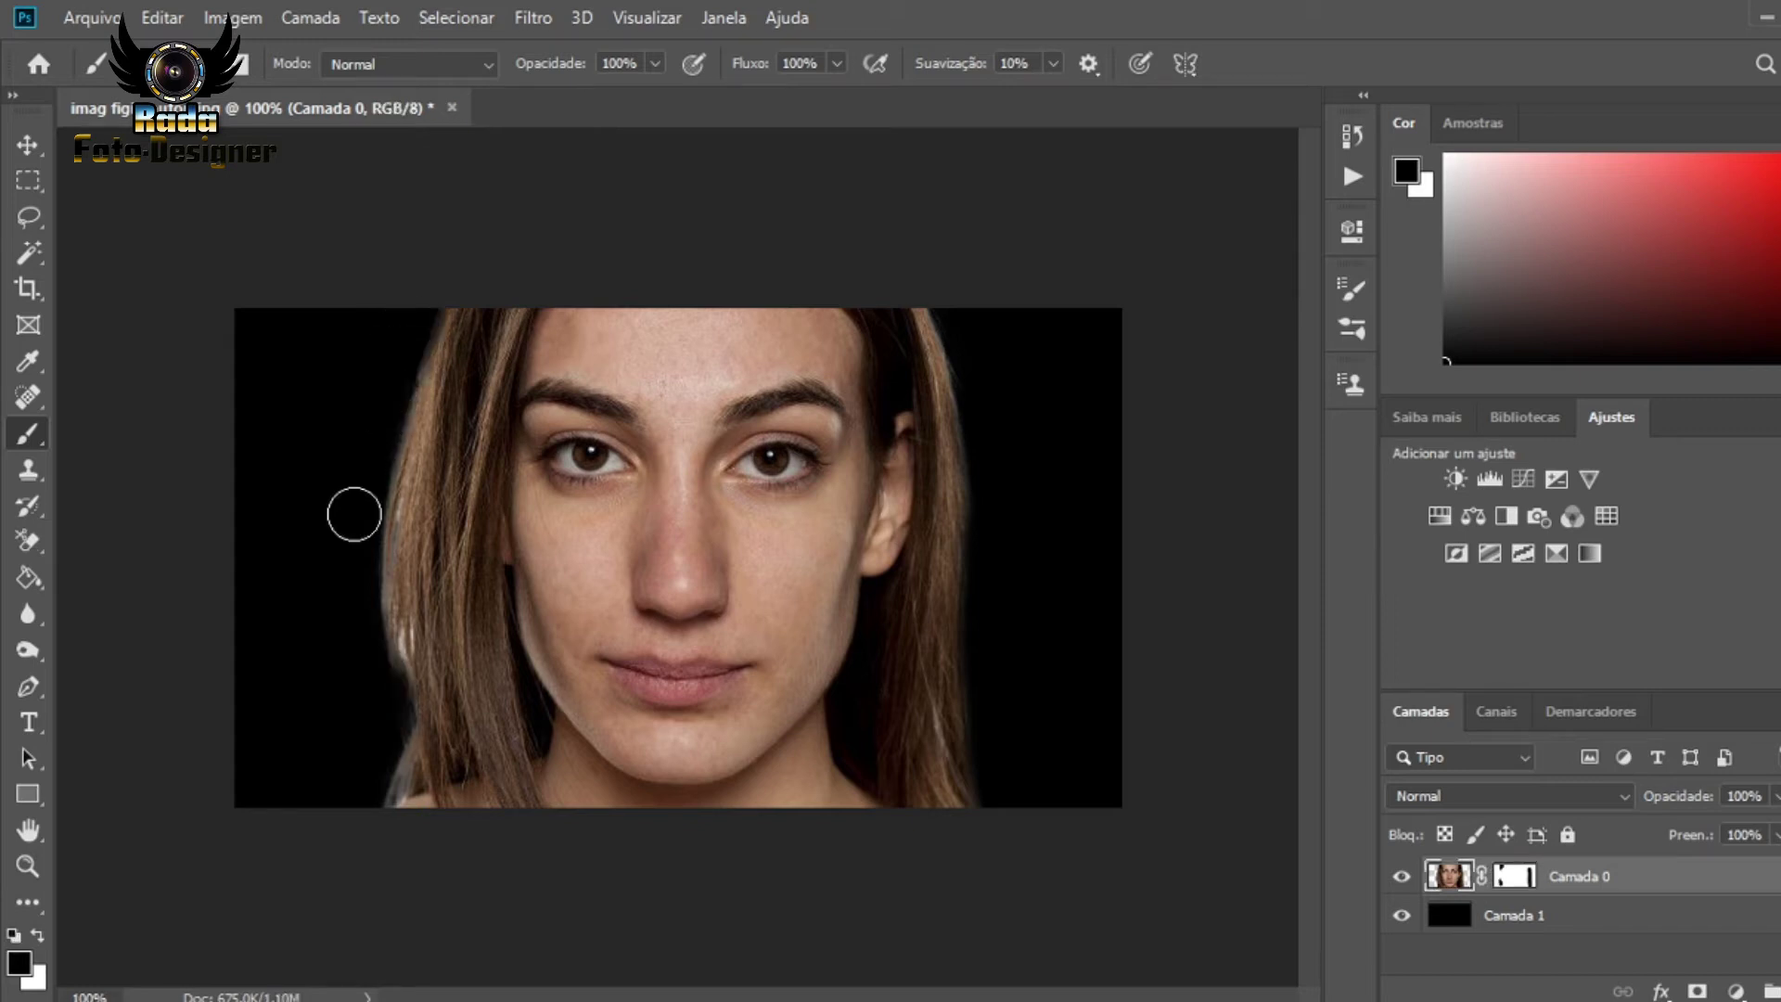
{"action": "mouse_move", "coordinate": [354, 513]}
{"action": "left_mouse_down"}
{"action": "mouse_move", "coordinate": [374, 684]}
{"action": "mouse_move", "coordinate": [351, 506]}
{"action": "mouse_move", "coordinate": [362, 625]}
{"action": "mouse_move", "coordinate": [381, 596]}
{"action": "mouse_move", "coordinate": [366, 760]}
{"action": "mouse_move", "coordinate": [377, 748]}
{"action": "mouse_move", "coordinate": [389, 771]}
{"action": "mouse_move", "coordinate": [370, 803]}
{"action": "mouse_move", "coordinate": [386, 756]}
{"action": "mouse_move", "coordinate": [354, 560]}
{"action": "mouse_move", "coordinate": [365, 470]}
{"action": "mouse_move", "coordinate": [374, 594]}
{"action": "mouse_move", "coordinate": [366, 414]}
{"action": "mouse_move", "coordinate": [365, 486]}
{"action": "mouse_move", "coordinate": [398, 346]}
{"action": "mouse_move", "coordinate": [366, 505]}
{"action": "mouse_move", "coordinate": [374, 489]}
{"action": "mouse_move", "coordinate": [392, 749]}
{"action": "left_mouse_up"}
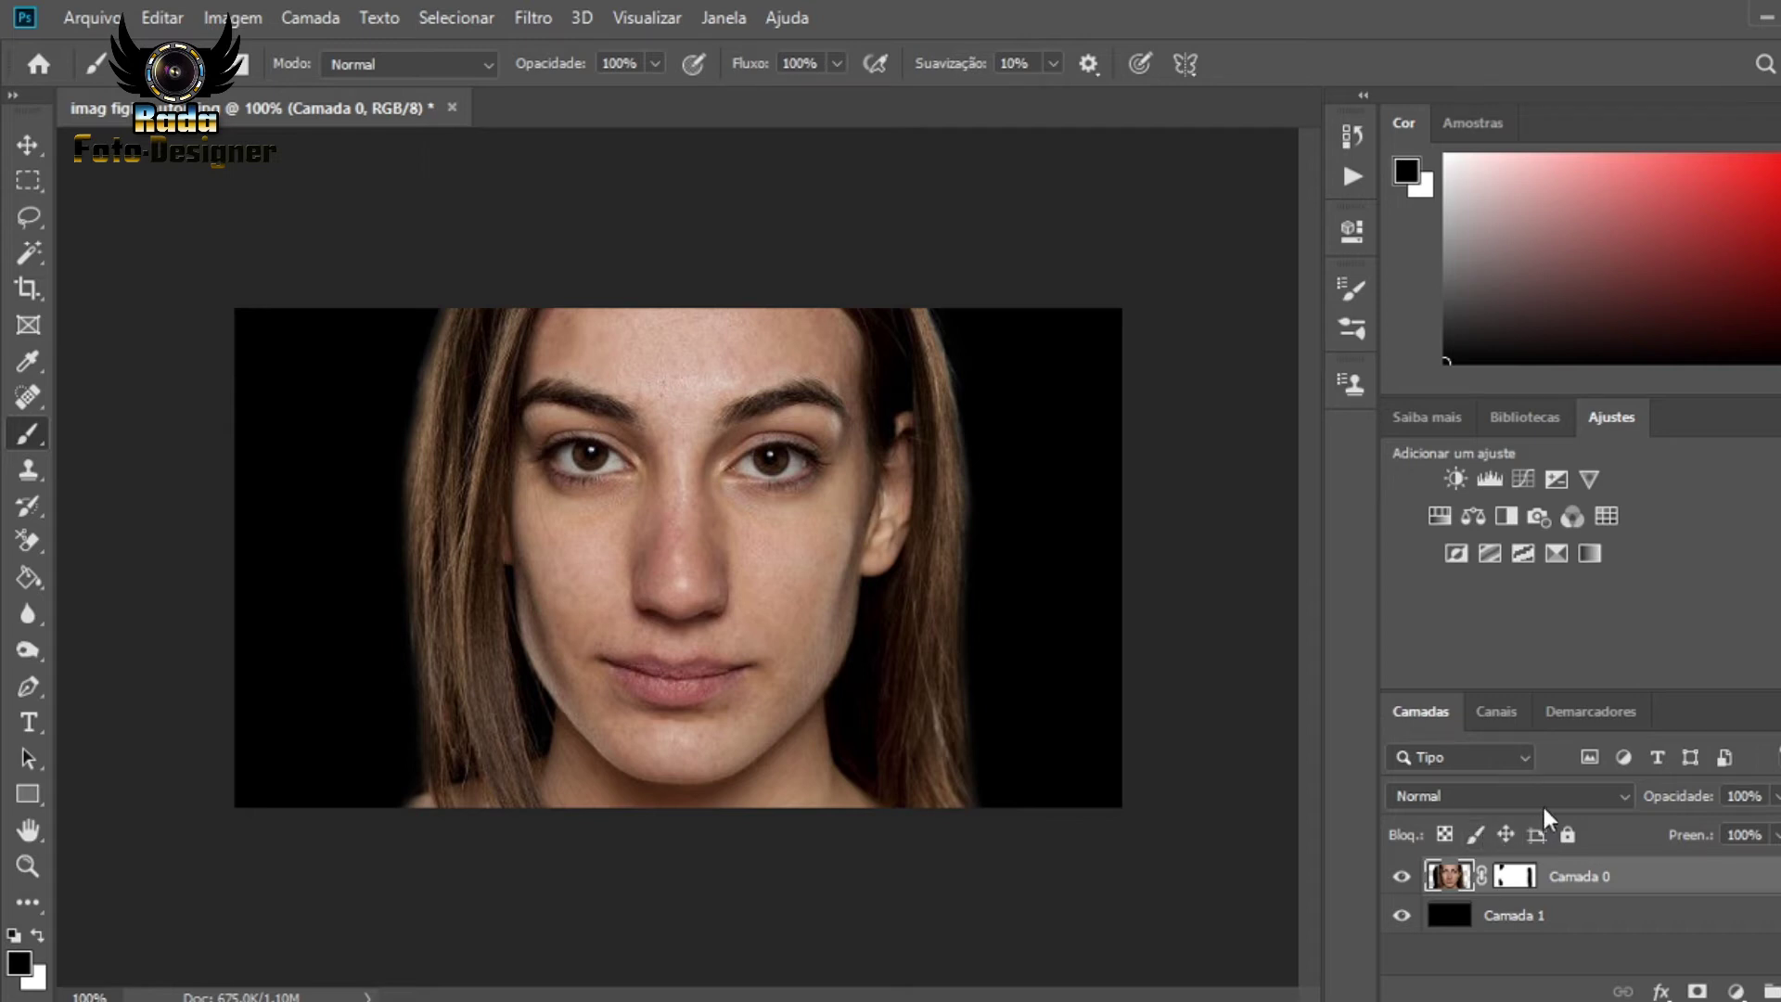
{"action": "left_click", "coordinate": [1522, 883]}
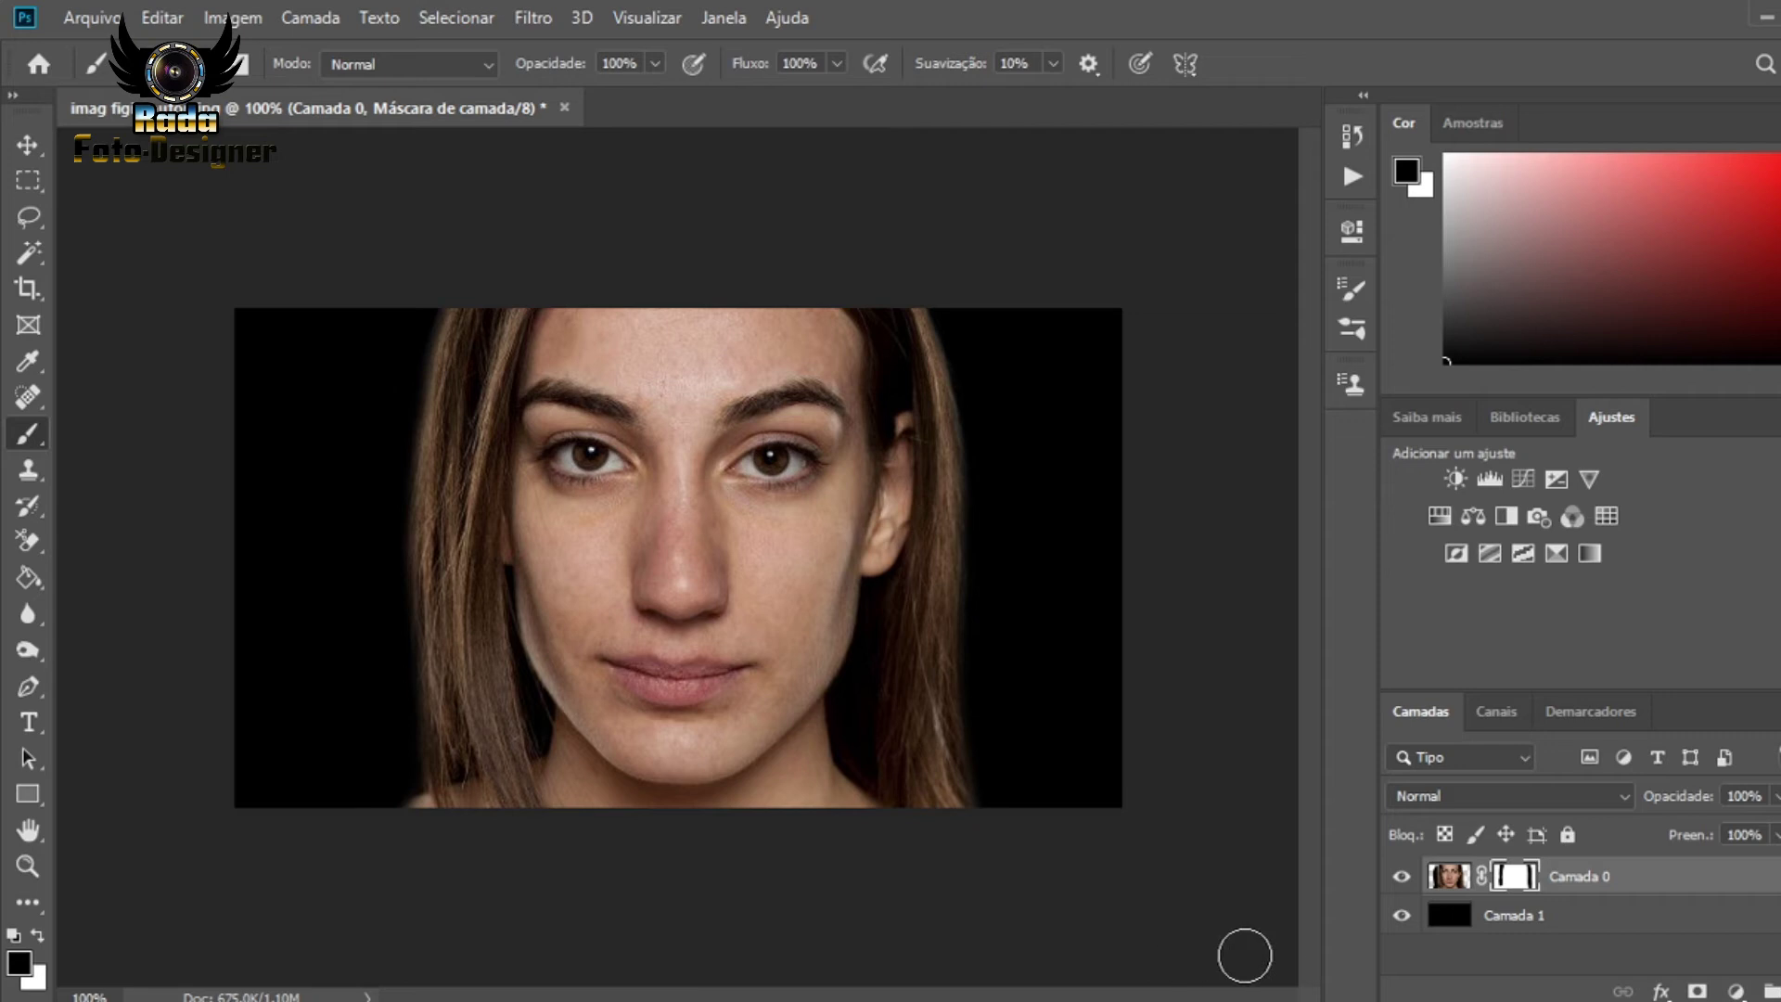
- Convert Camada 0 to a smart object, then rasterize it to bake in the mask
{"action": "right_click", "coordinate": [1579, 882]}
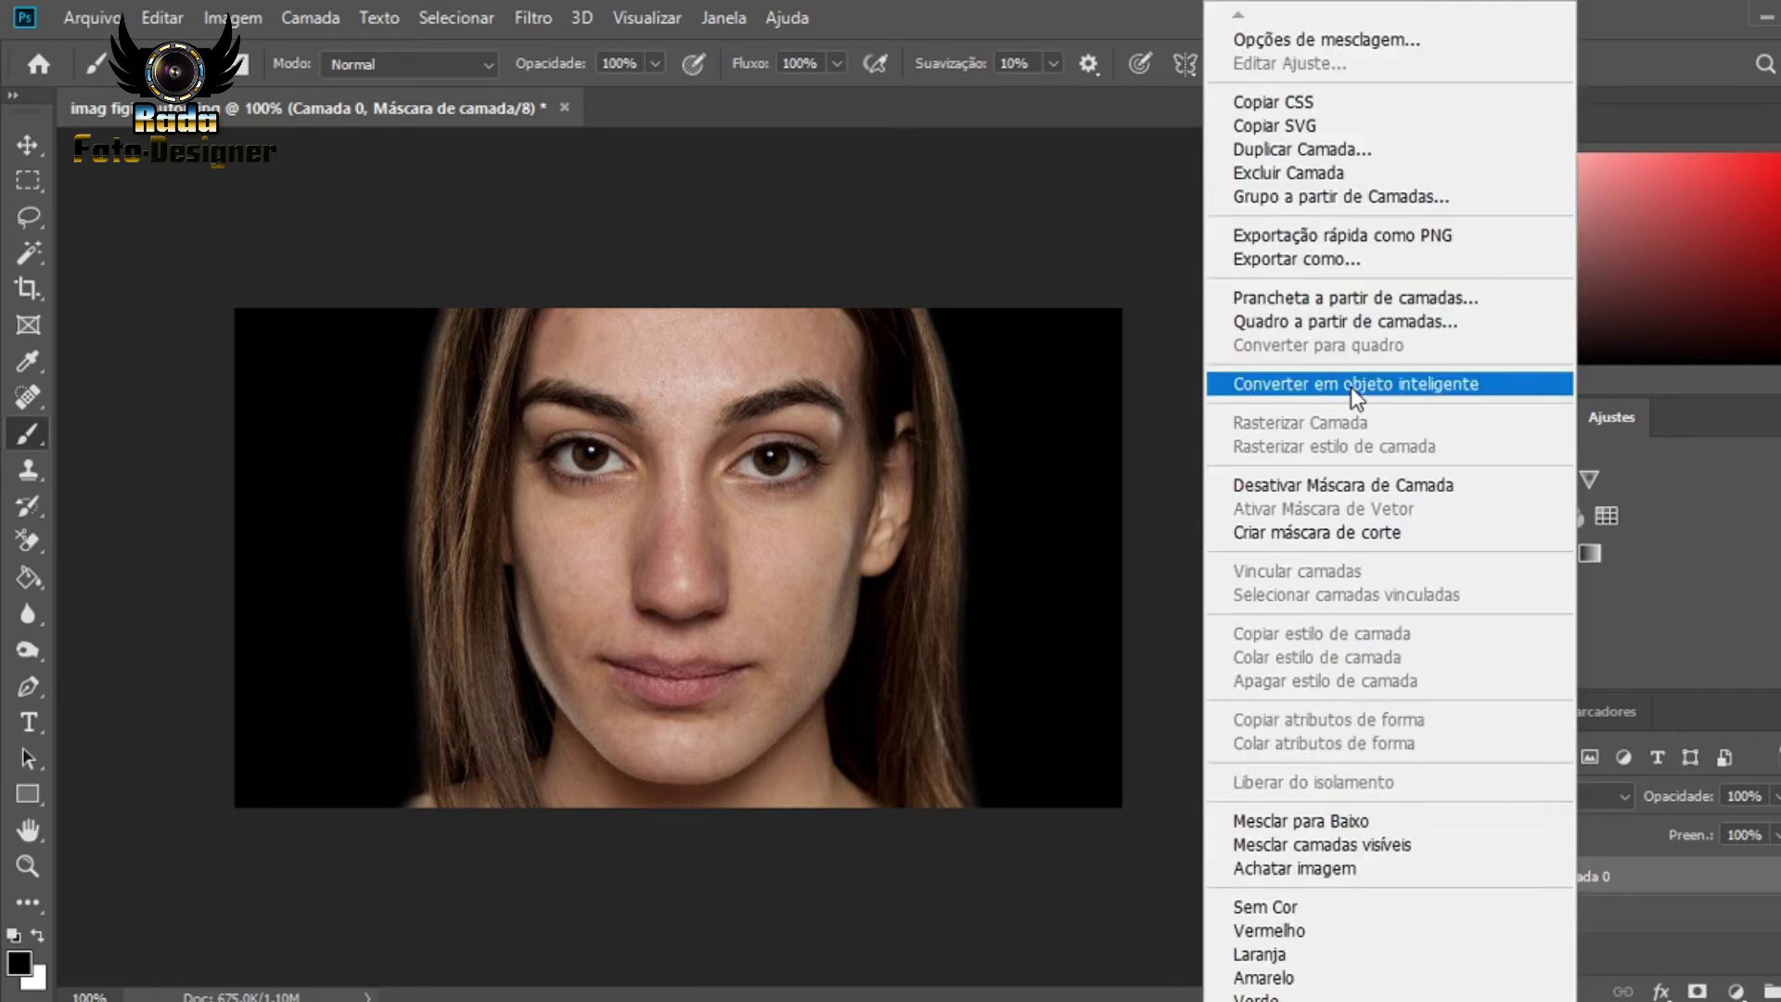
{"action": "left_click", "coordinate": [1350, 385]}
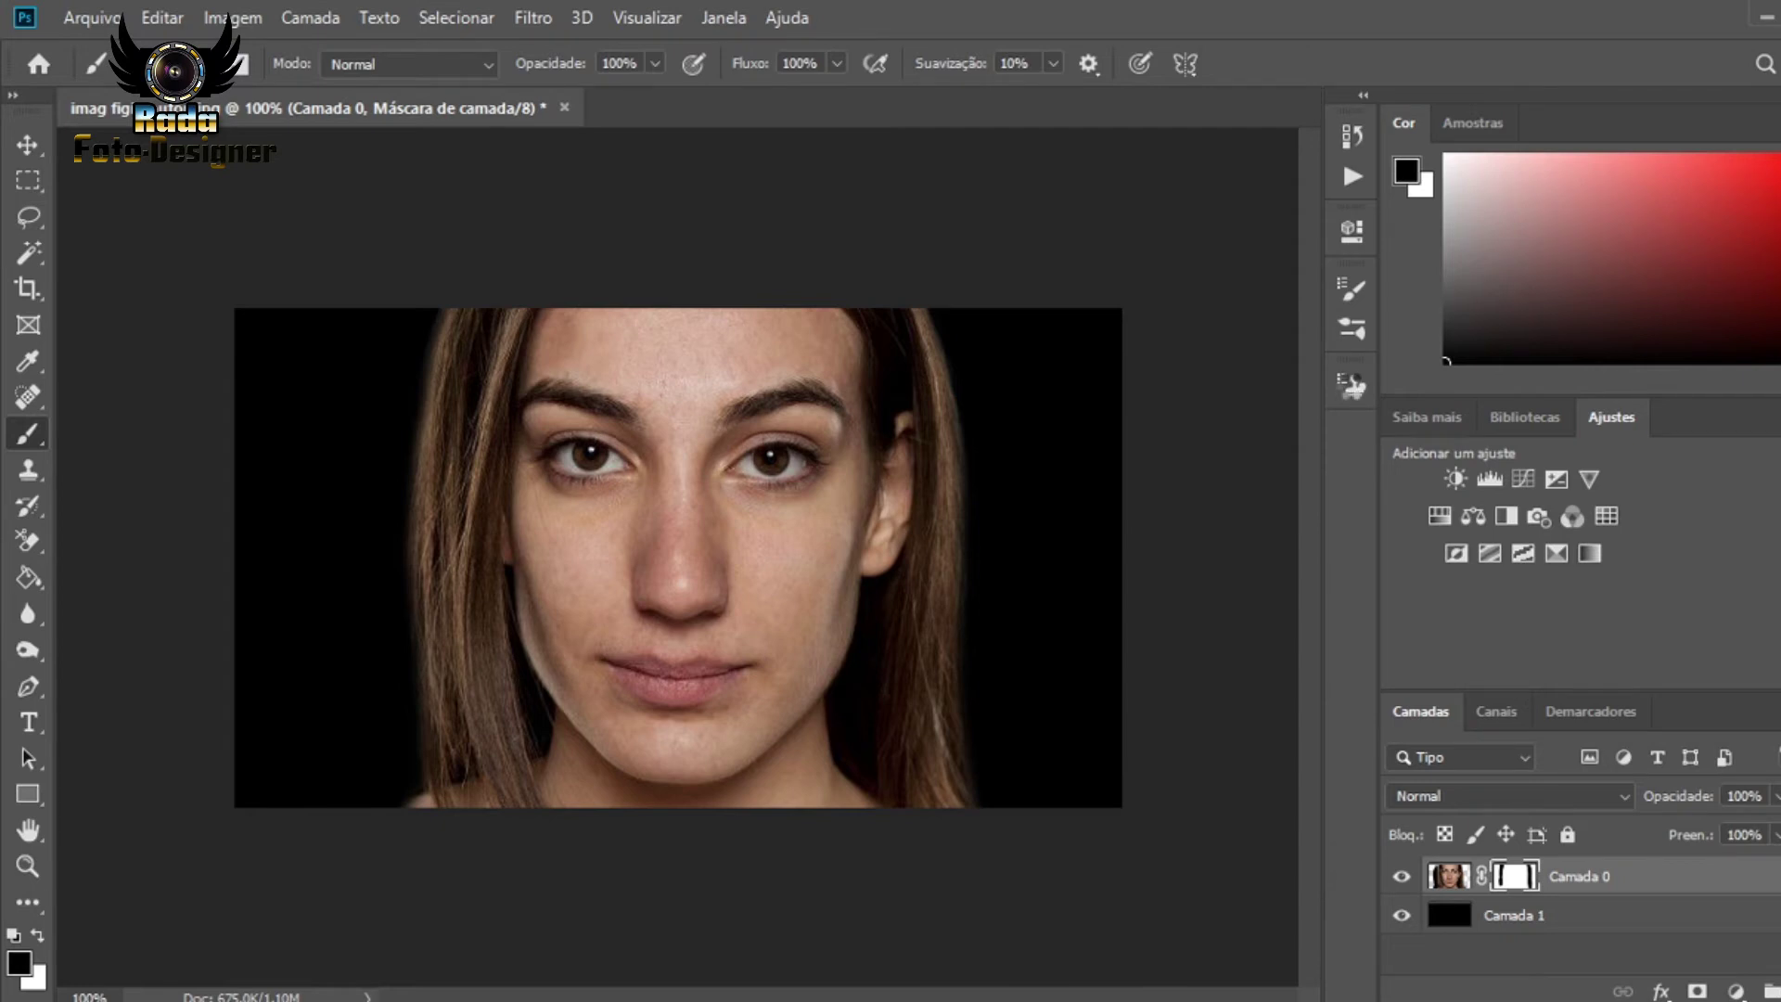
{"action": "right_click", "coordinate": [1578, 886]}
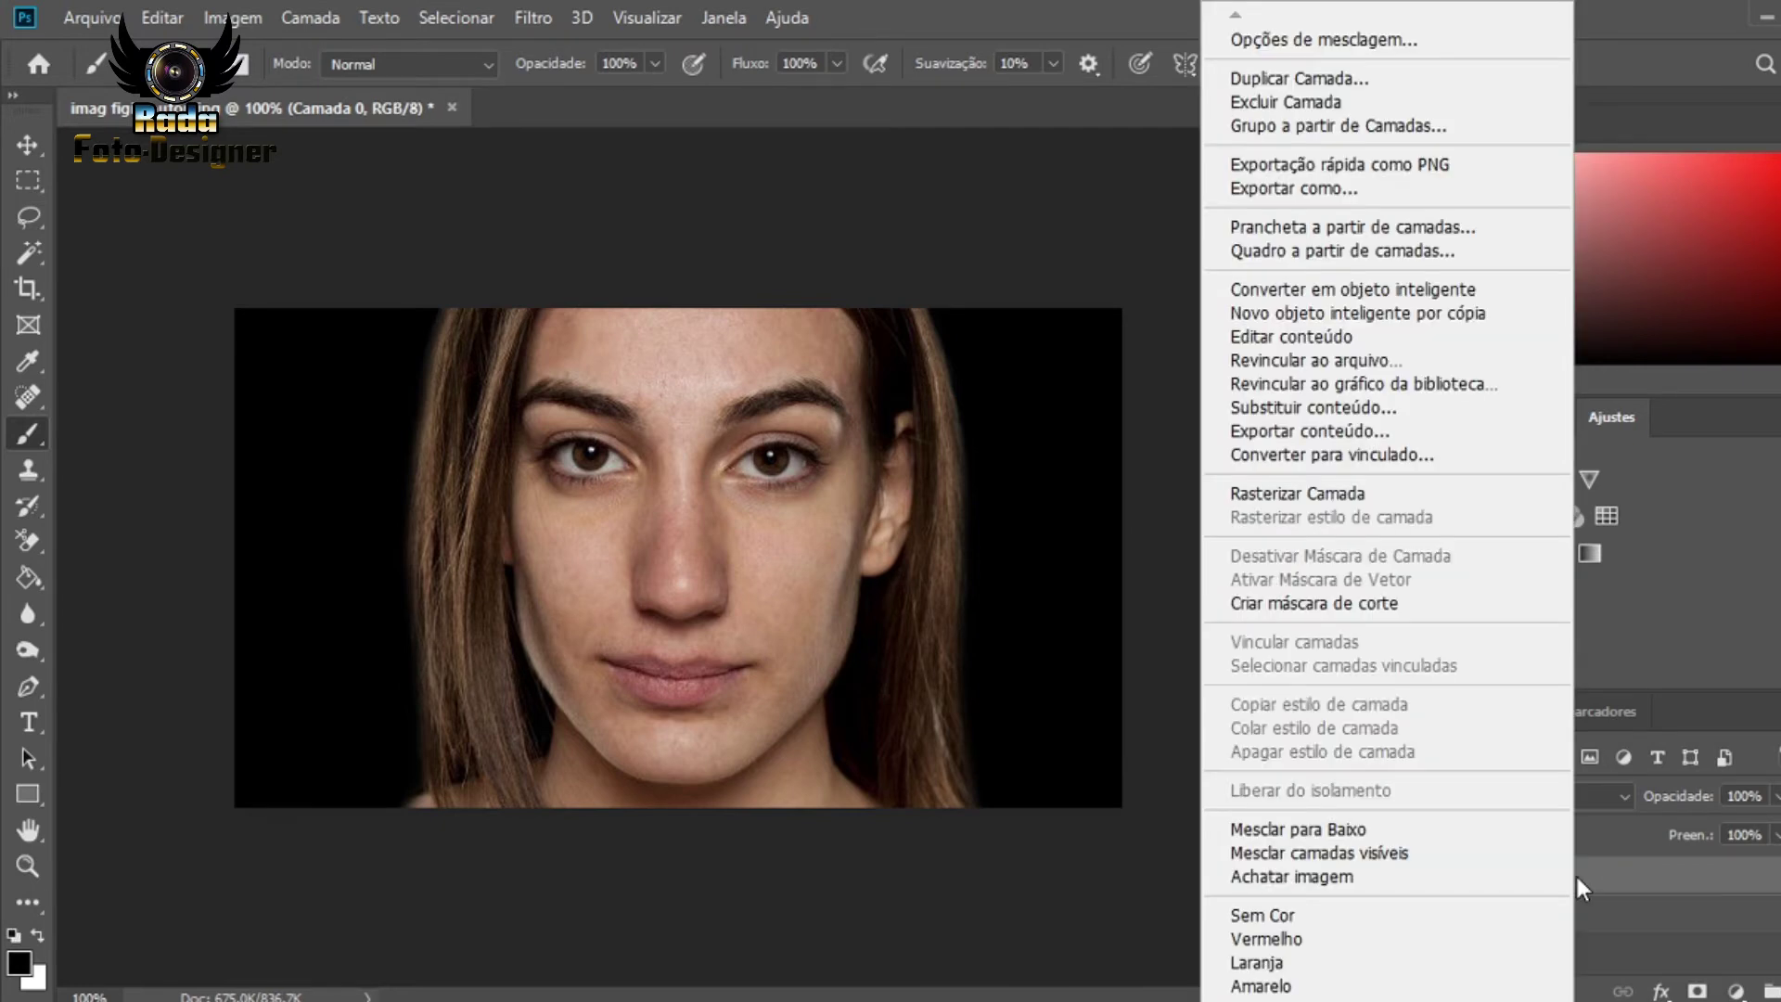
{"action": "left_click", "coordinate": [1304, 497]}
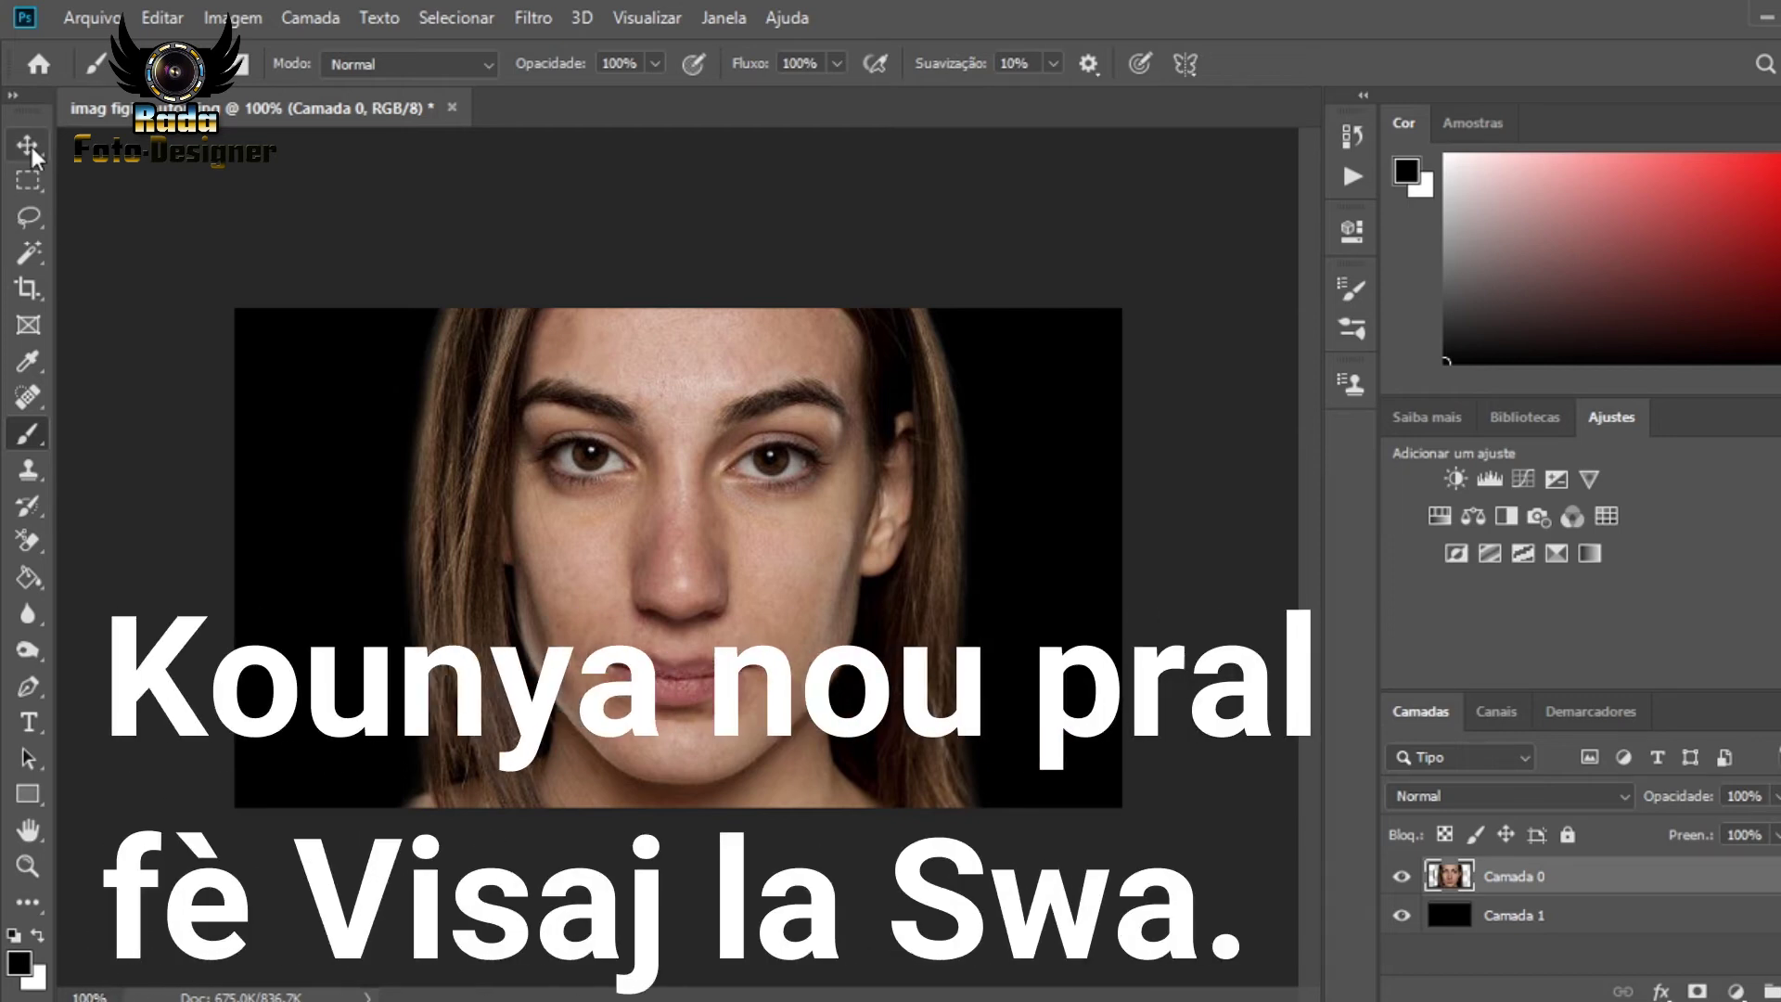
- Duplicate the portrait layer twice, creating Camada 0 copiar and Camada 0 copiar 2
{"action": "left_click", "coordinate": [28, 145]}
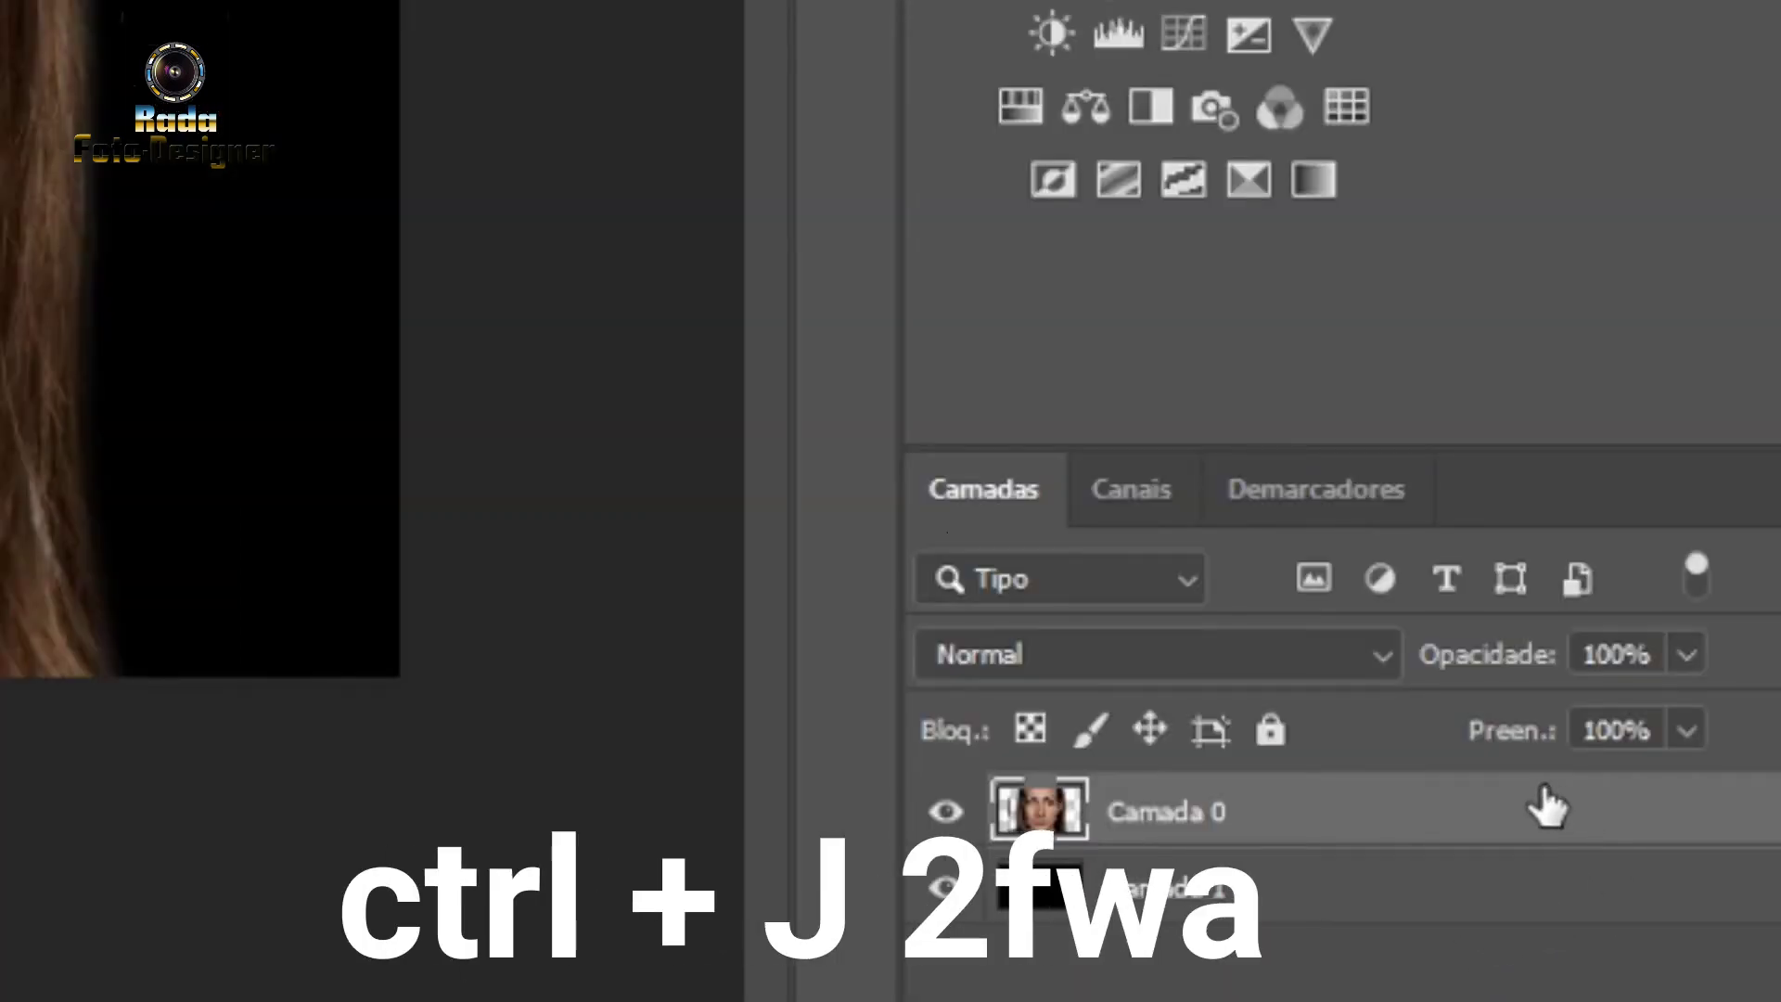
{"action": "key", "text": "ctrl+j"}
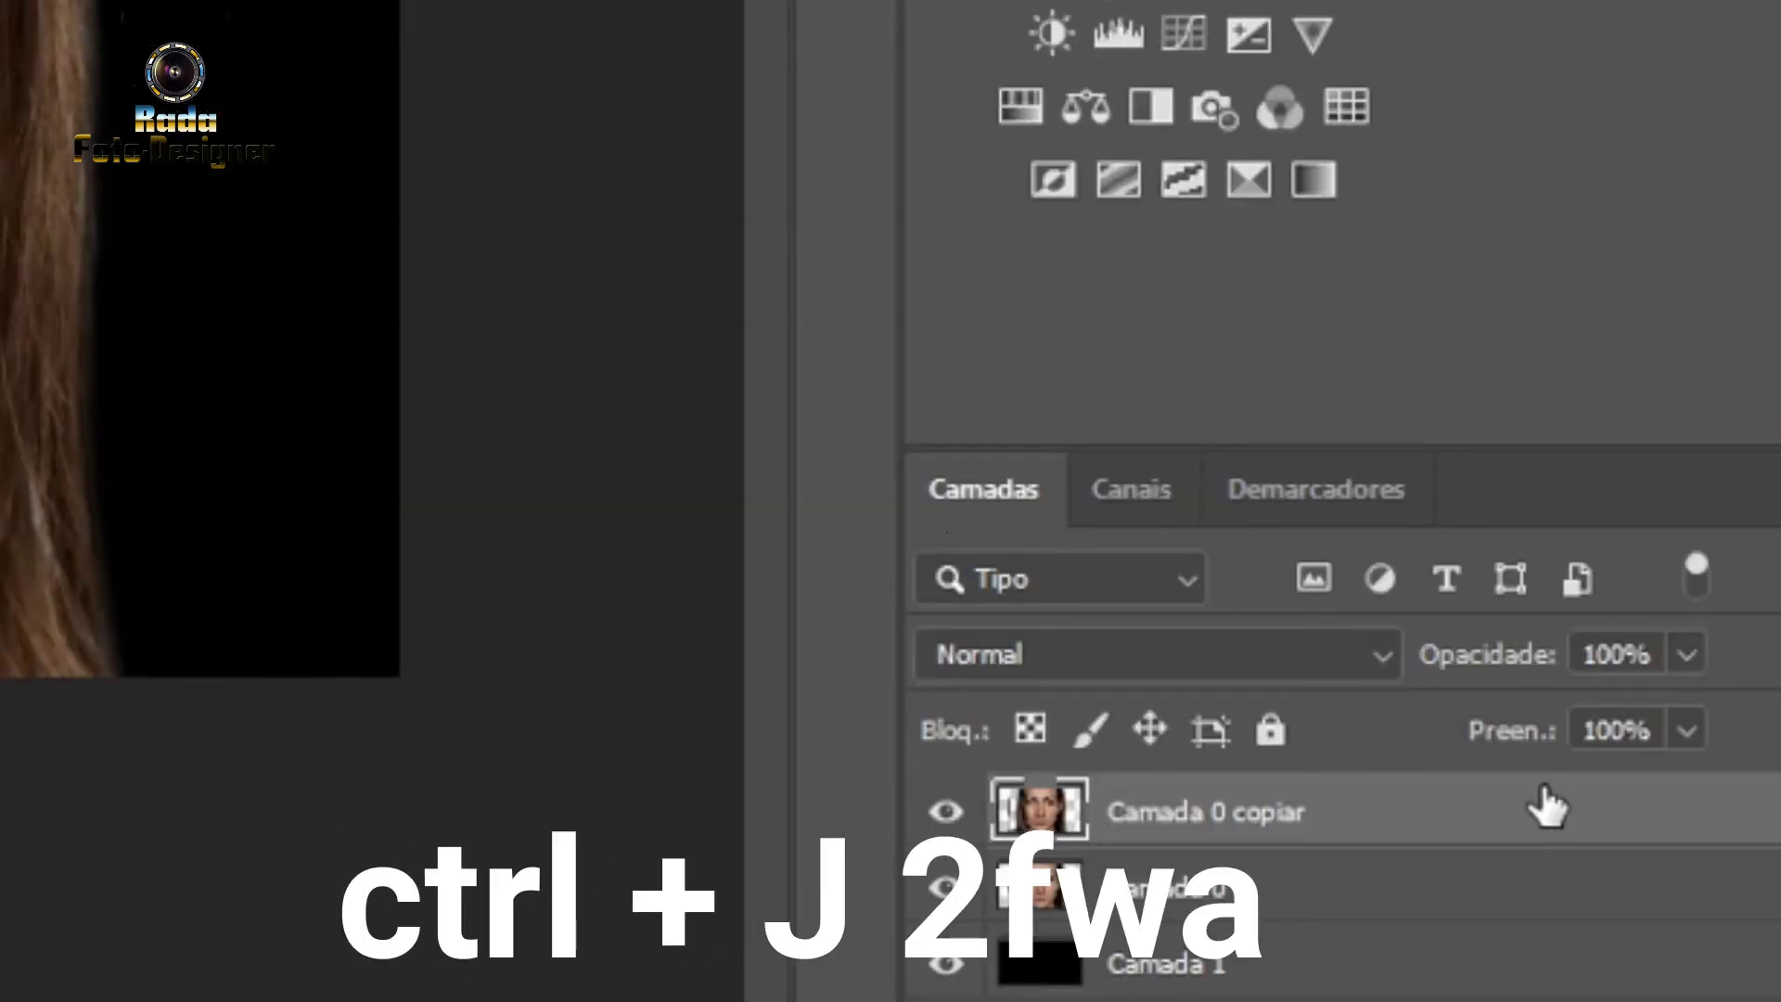
{"action": "key", "text": "ctrl+j"}
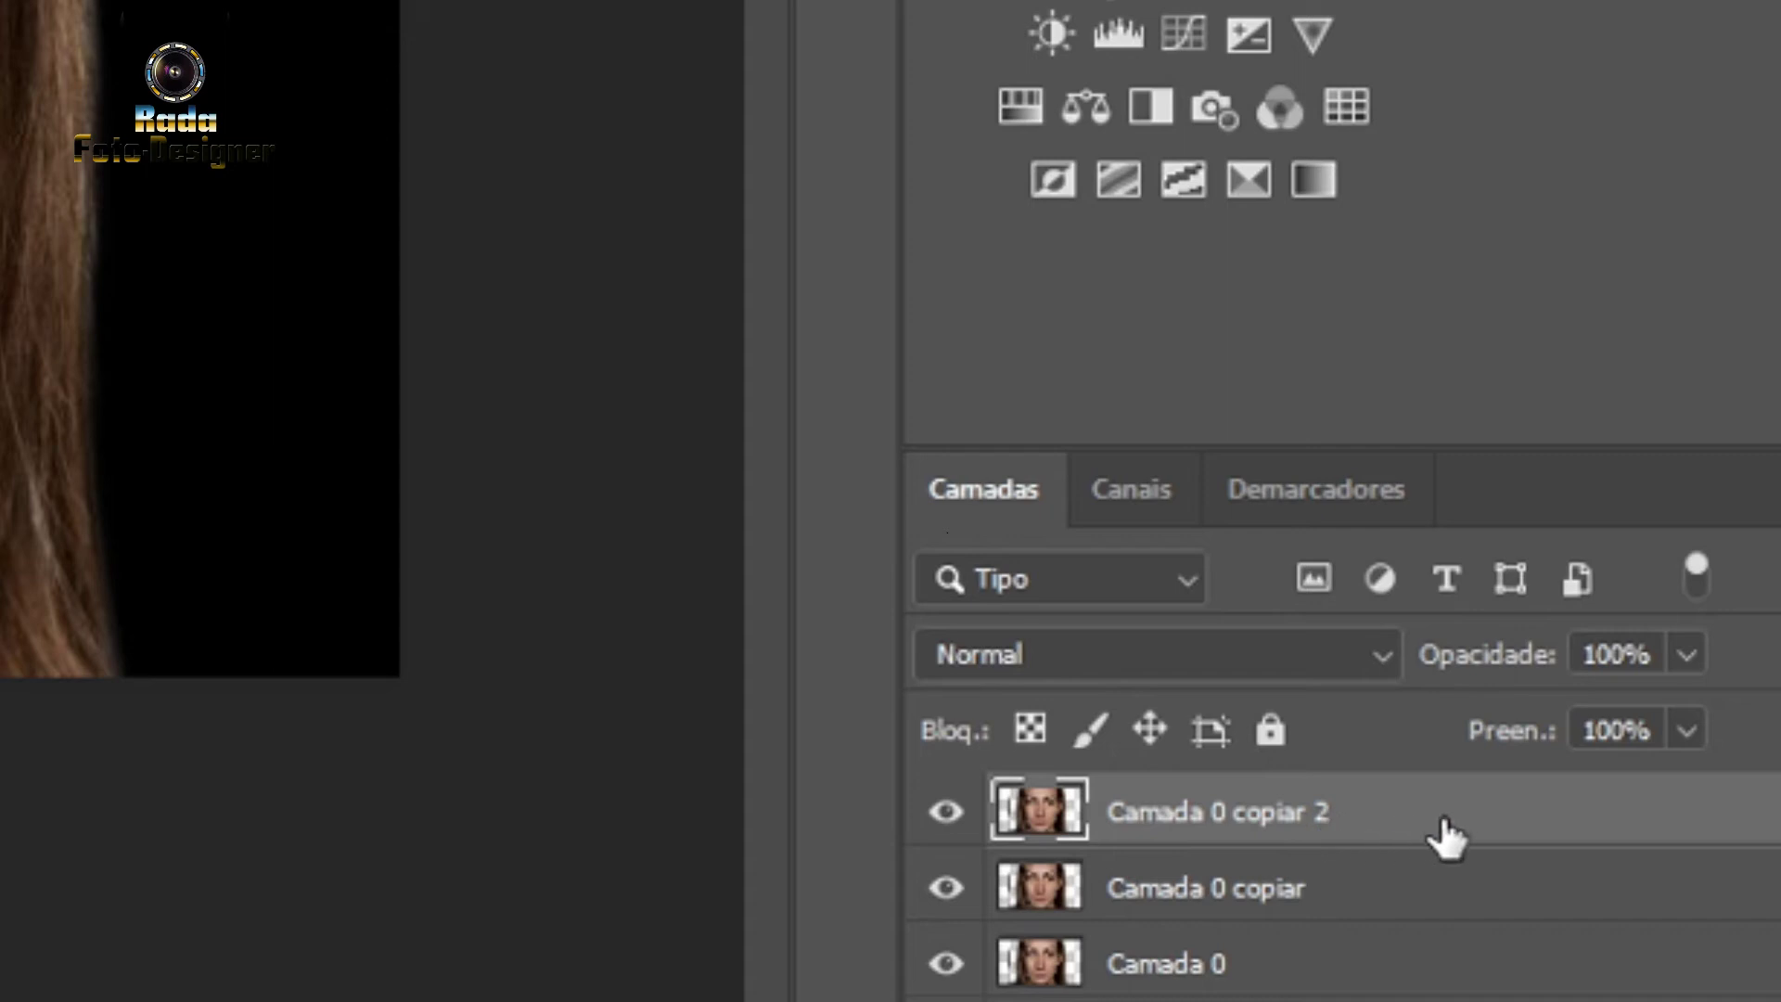
- Invert Camada 0 copiar 2 and set its blend mode to Luz Brilhante
{"action": "key", "text": "ctrl+i"}
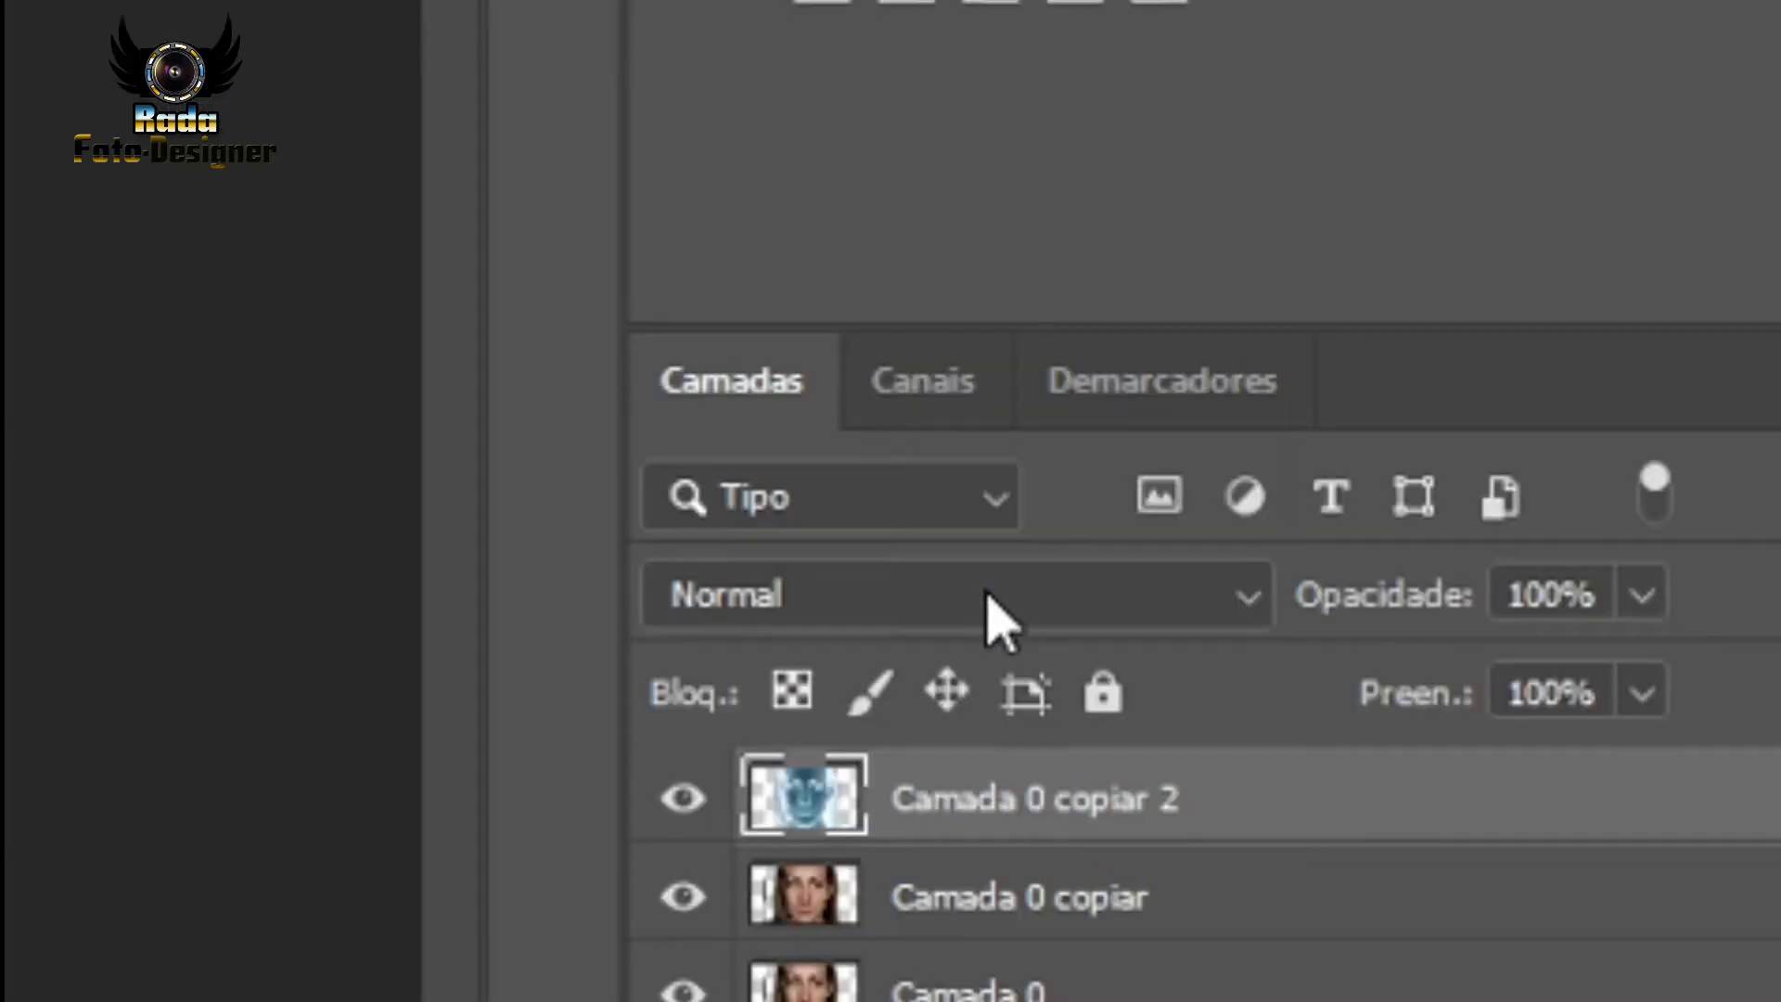
{"action": "left_click", "coordinate": [1522, 803]}
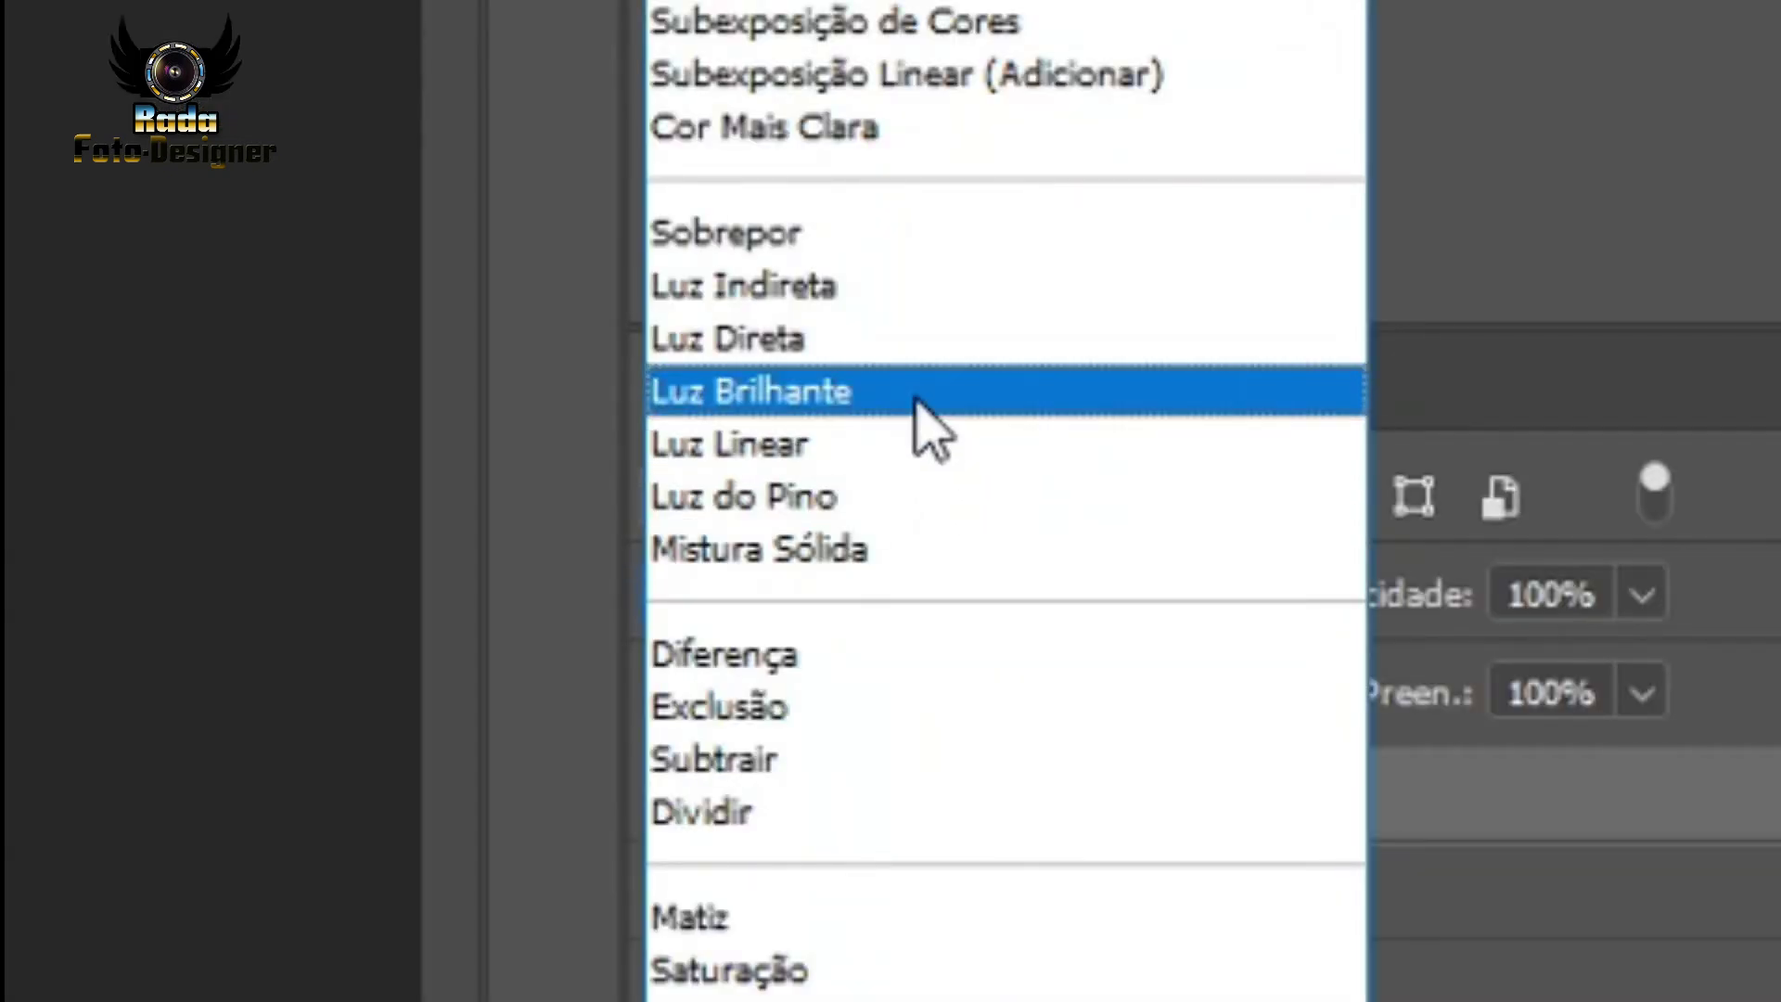
{"action": "left_click", "coordinate": [913, 402]}
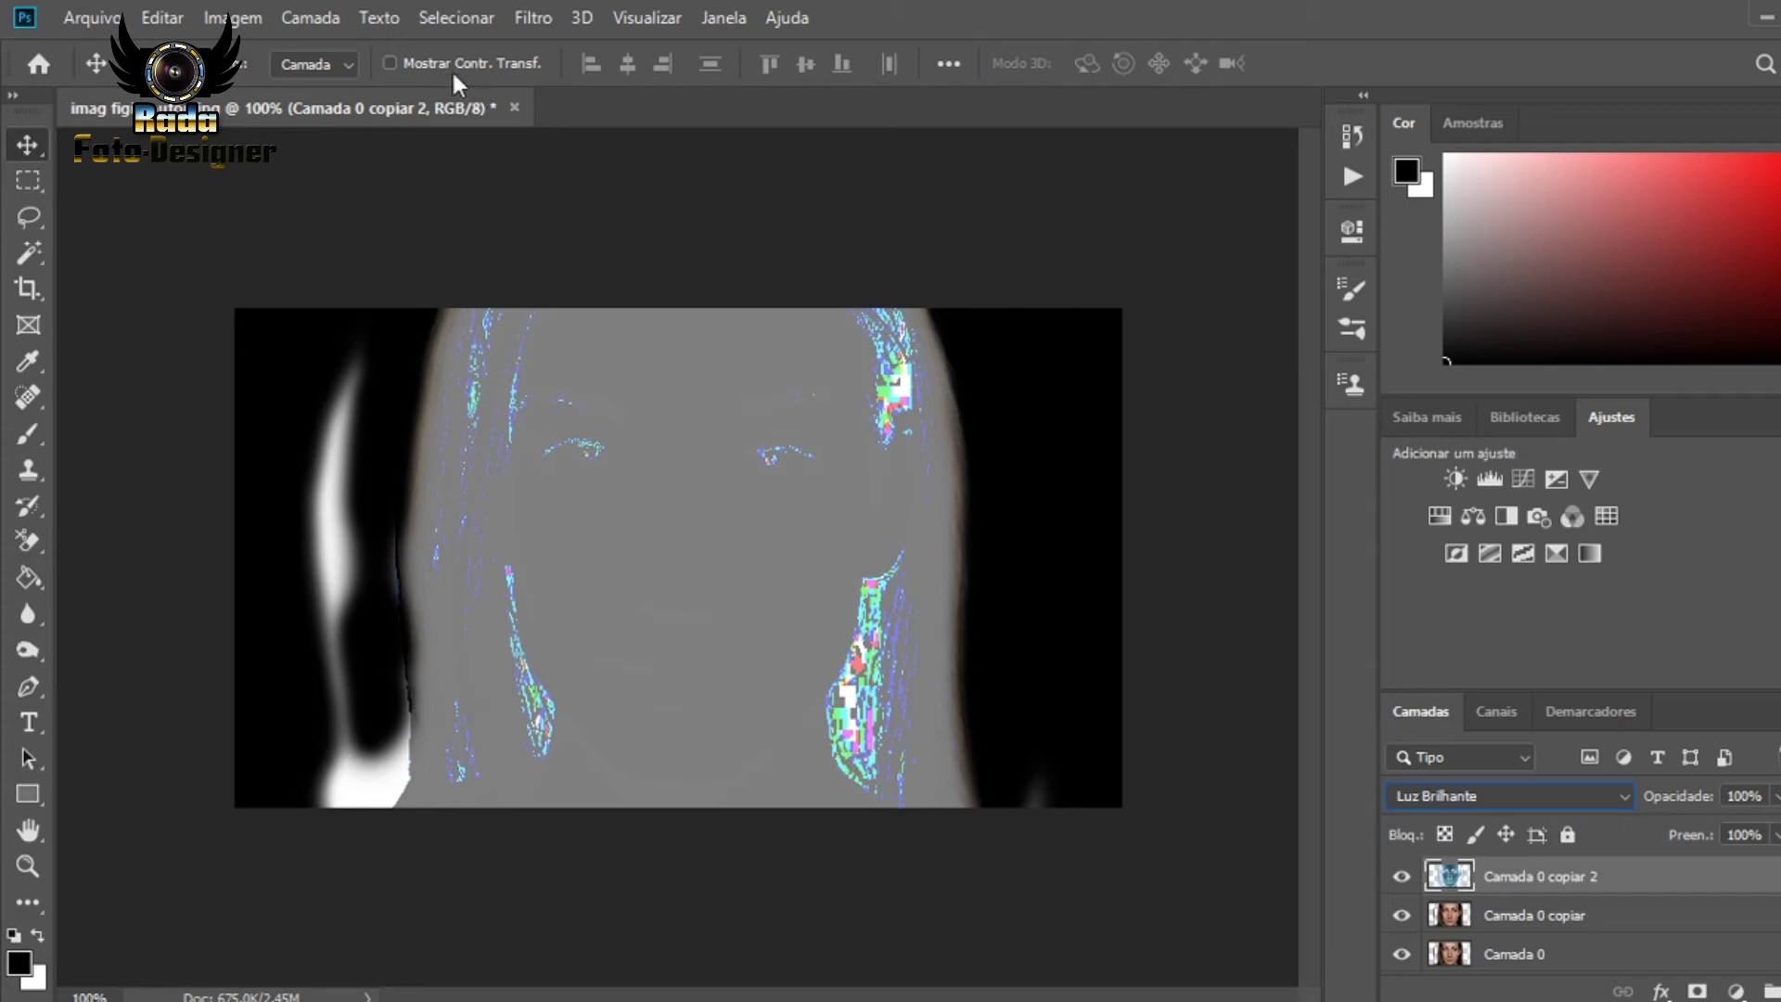
{"action": "left_click", "coordinate": [533, 17]}
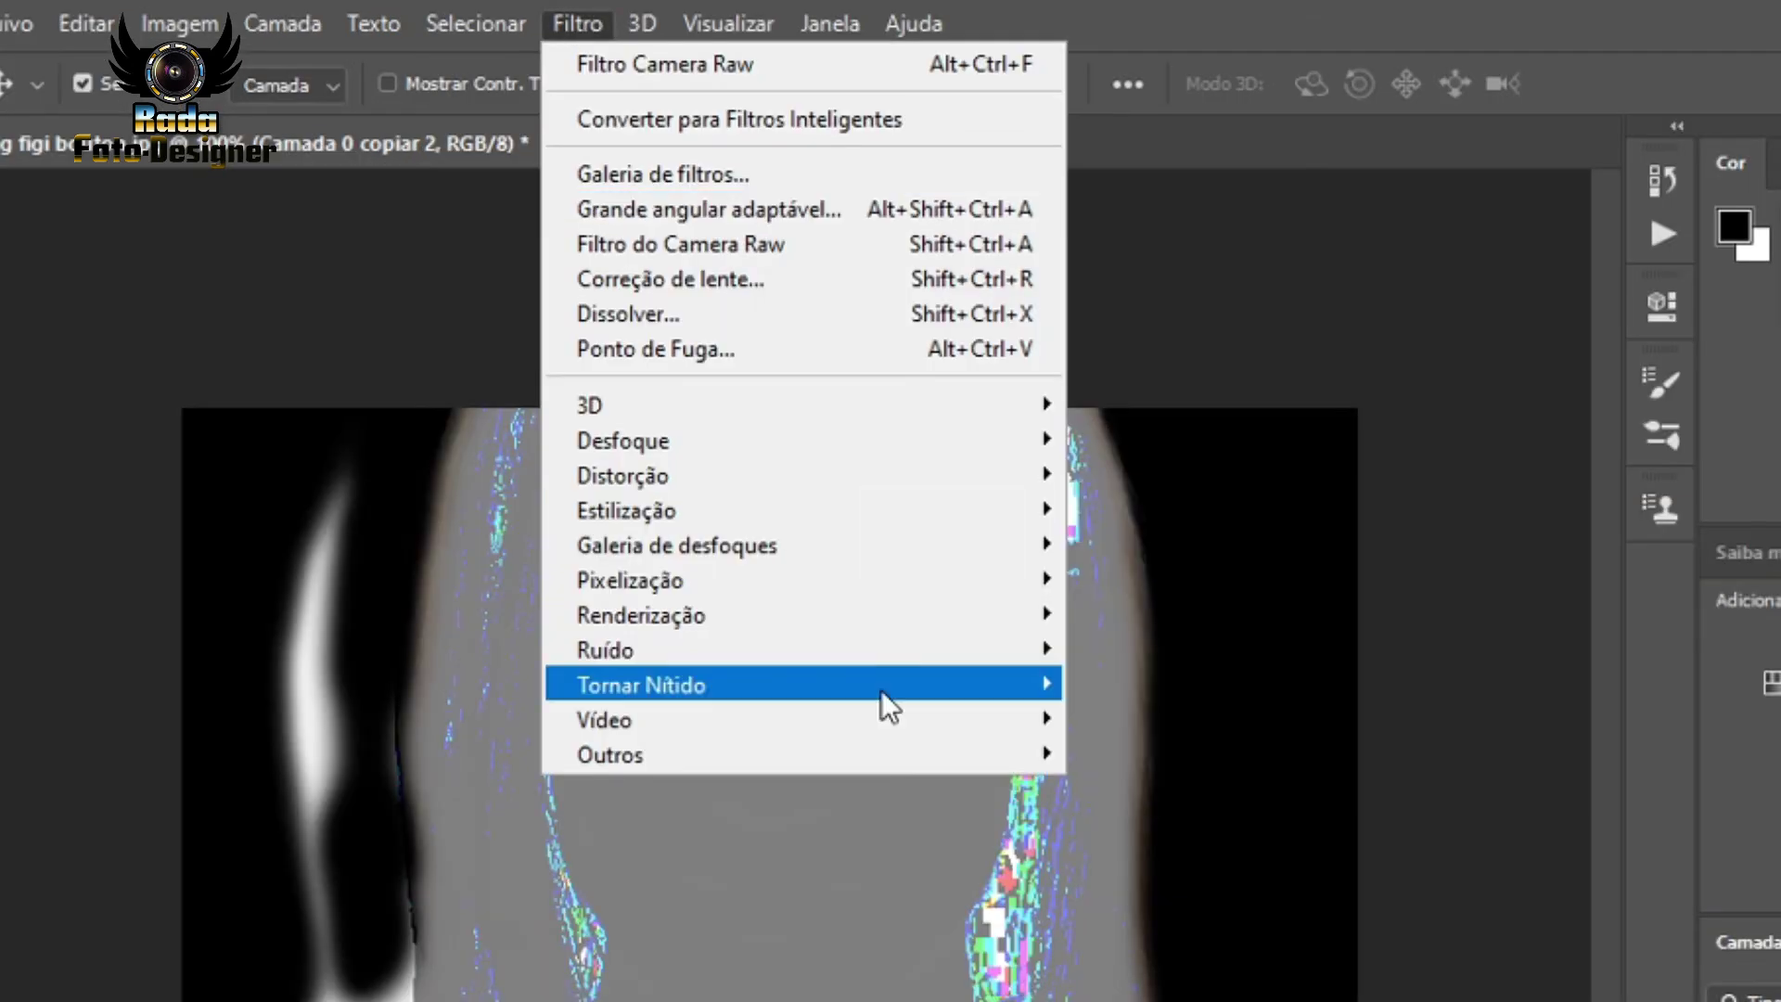
{"action": "mouse_move", "coordinate": [780, 754]}
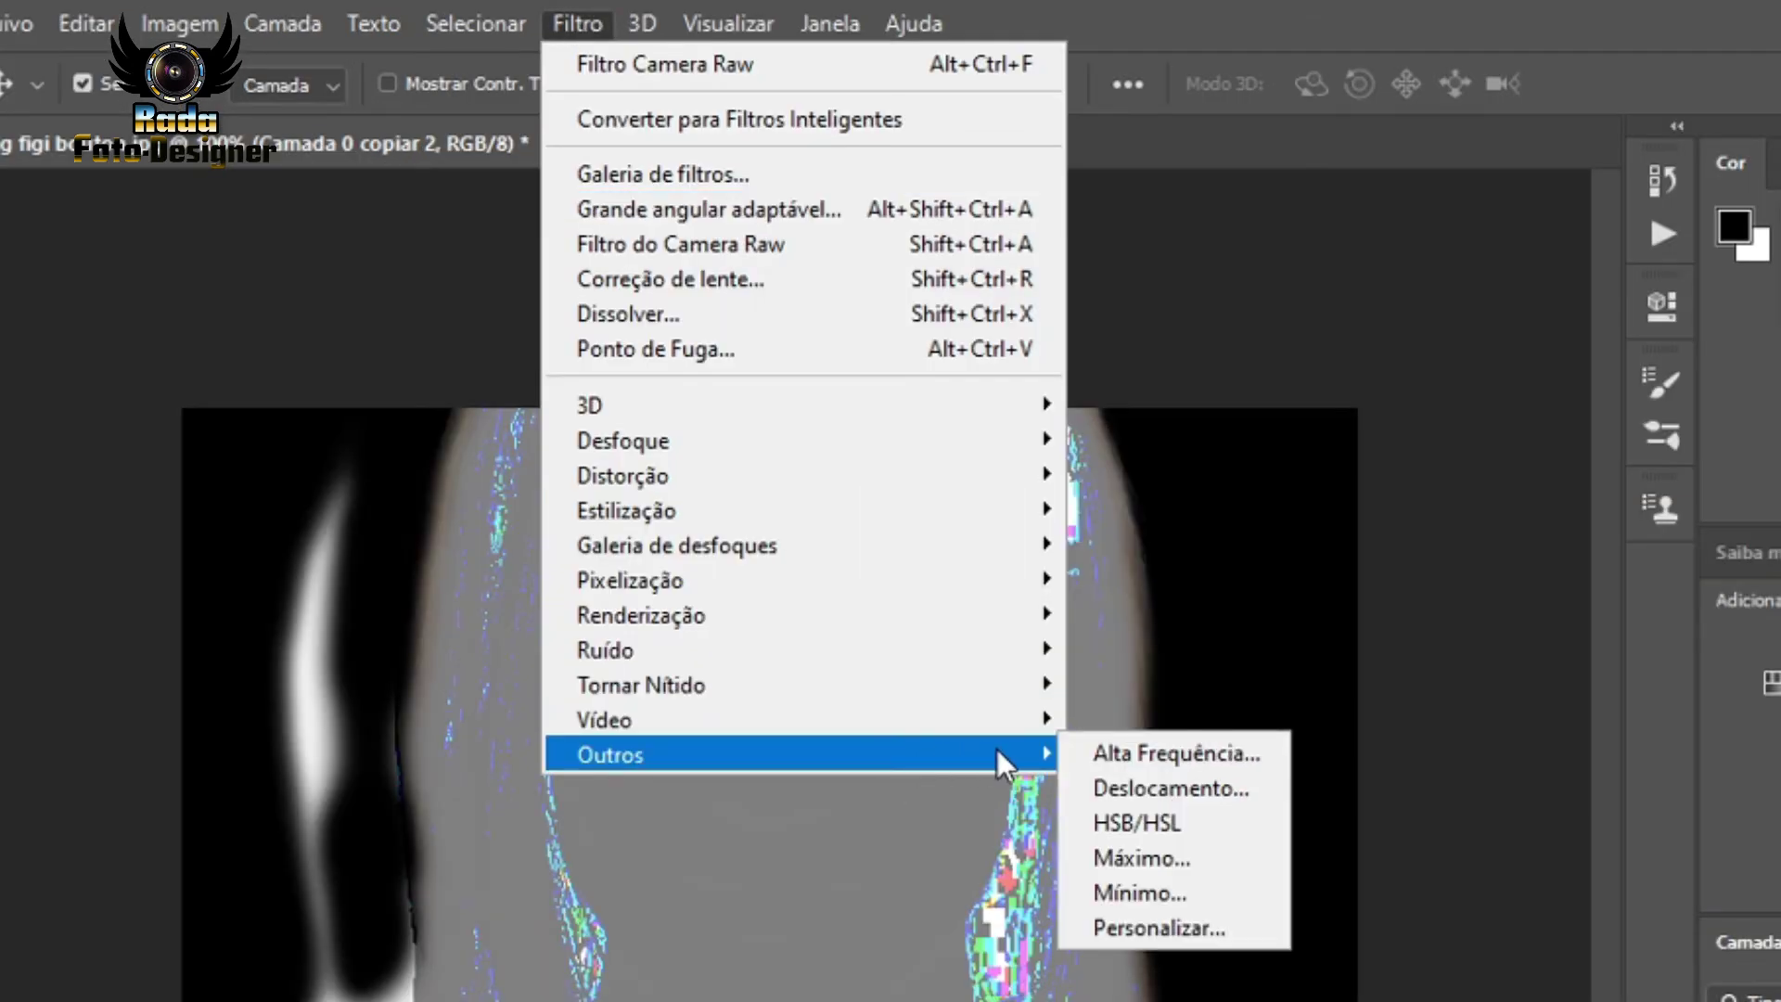
- Apply Alta Frequência to Camada 0 copiar 2 with a 5,6 pixel radius
{"action": "left_click", "coordinate": [1144, 755]}
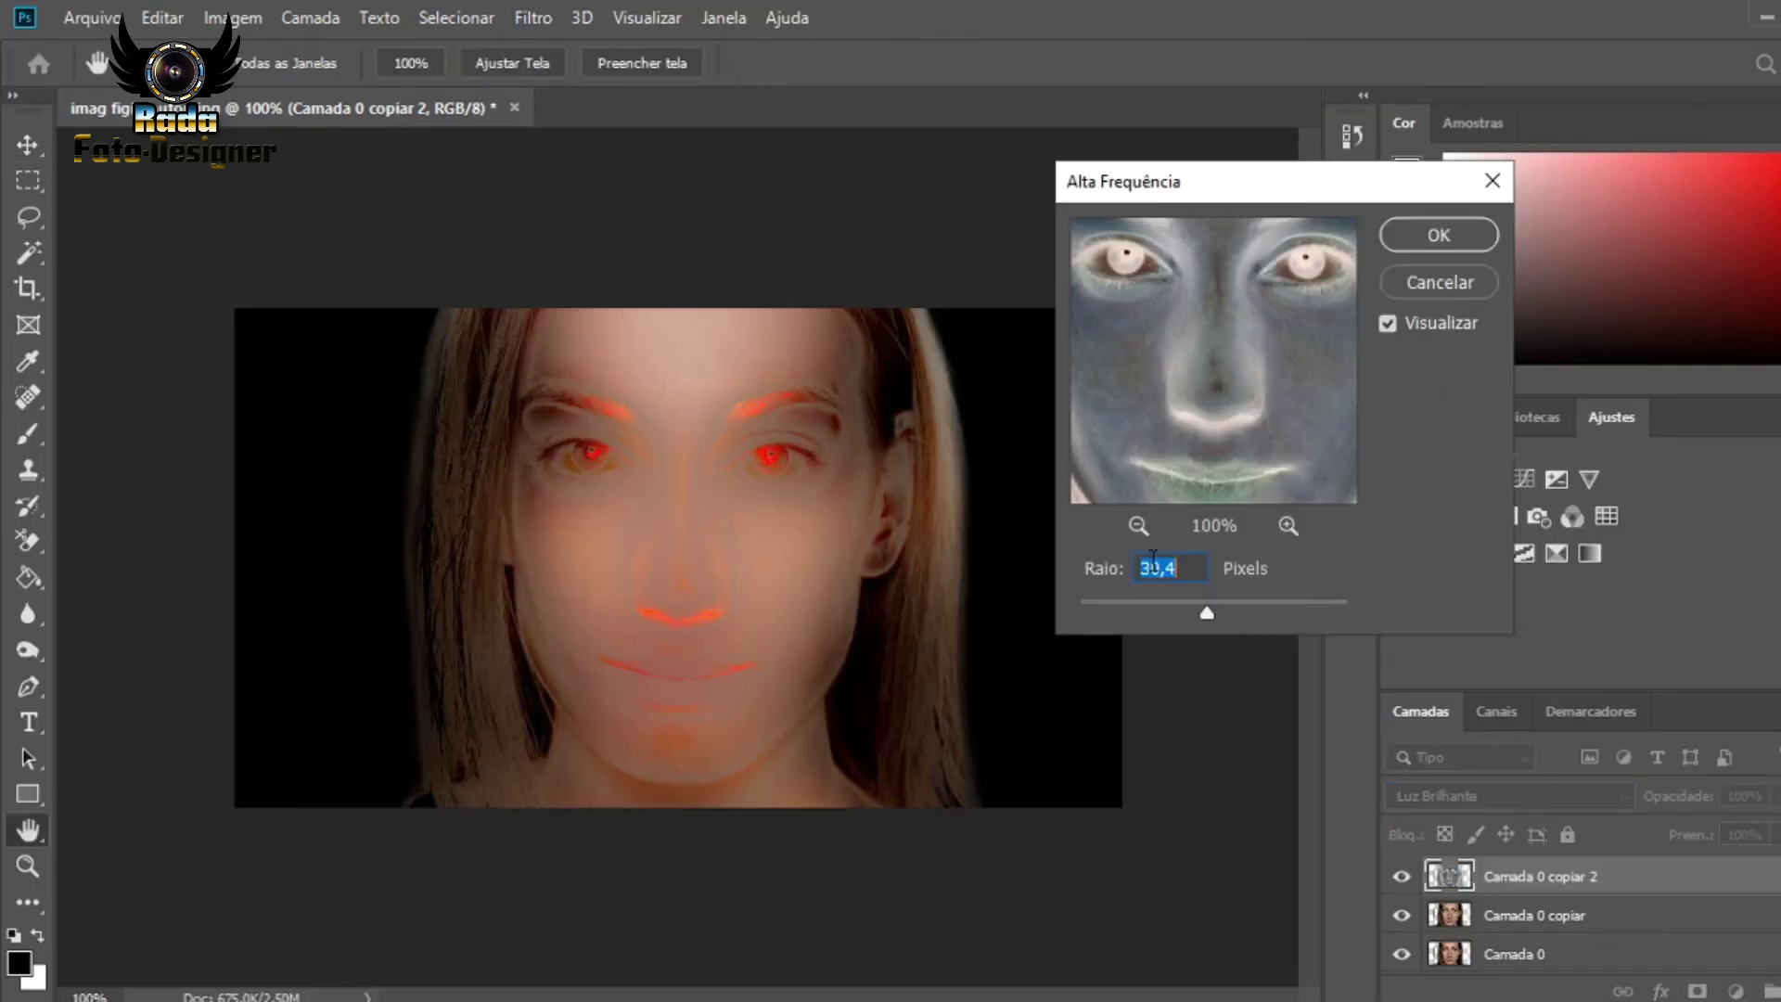
{"action": "left_click_drag", "start_coordinate": [1206, 615], "coordinate": [1152, 609]}
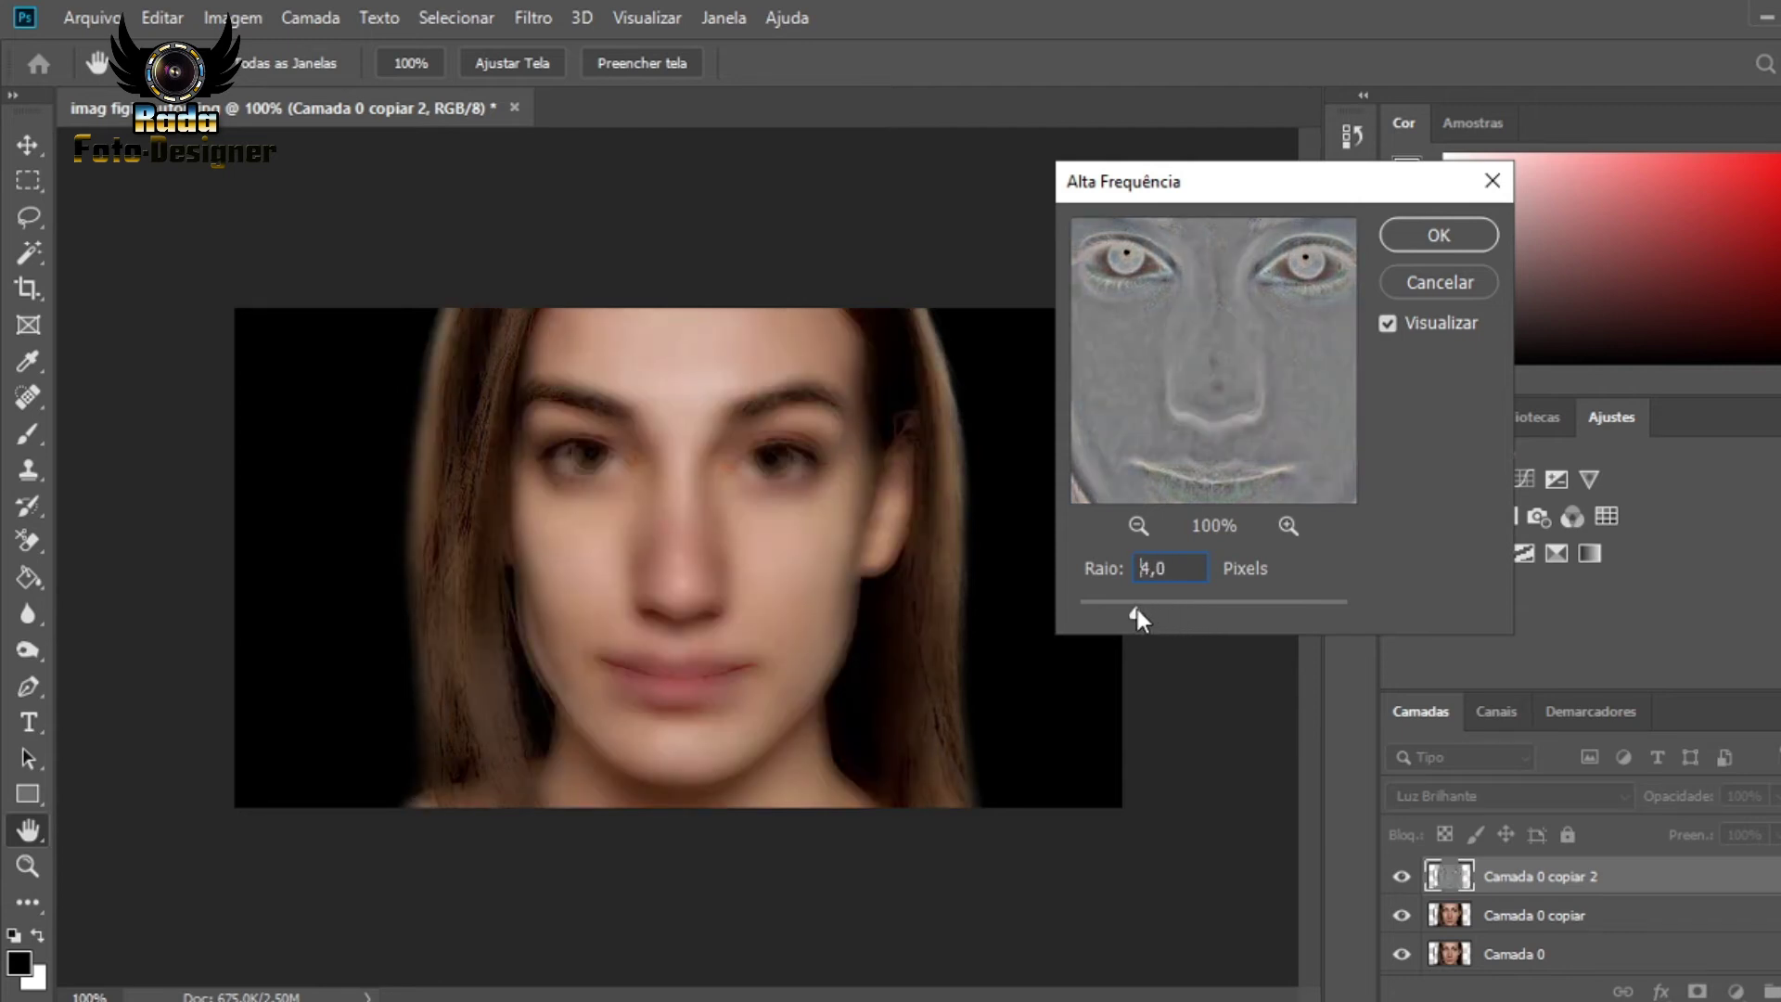
{"action": "left_click_drag", "start_coordinate": [1128, 604], "coordinate": [1124, 605]}
{"action": "left_click", "coordinate": [1406, 231]}
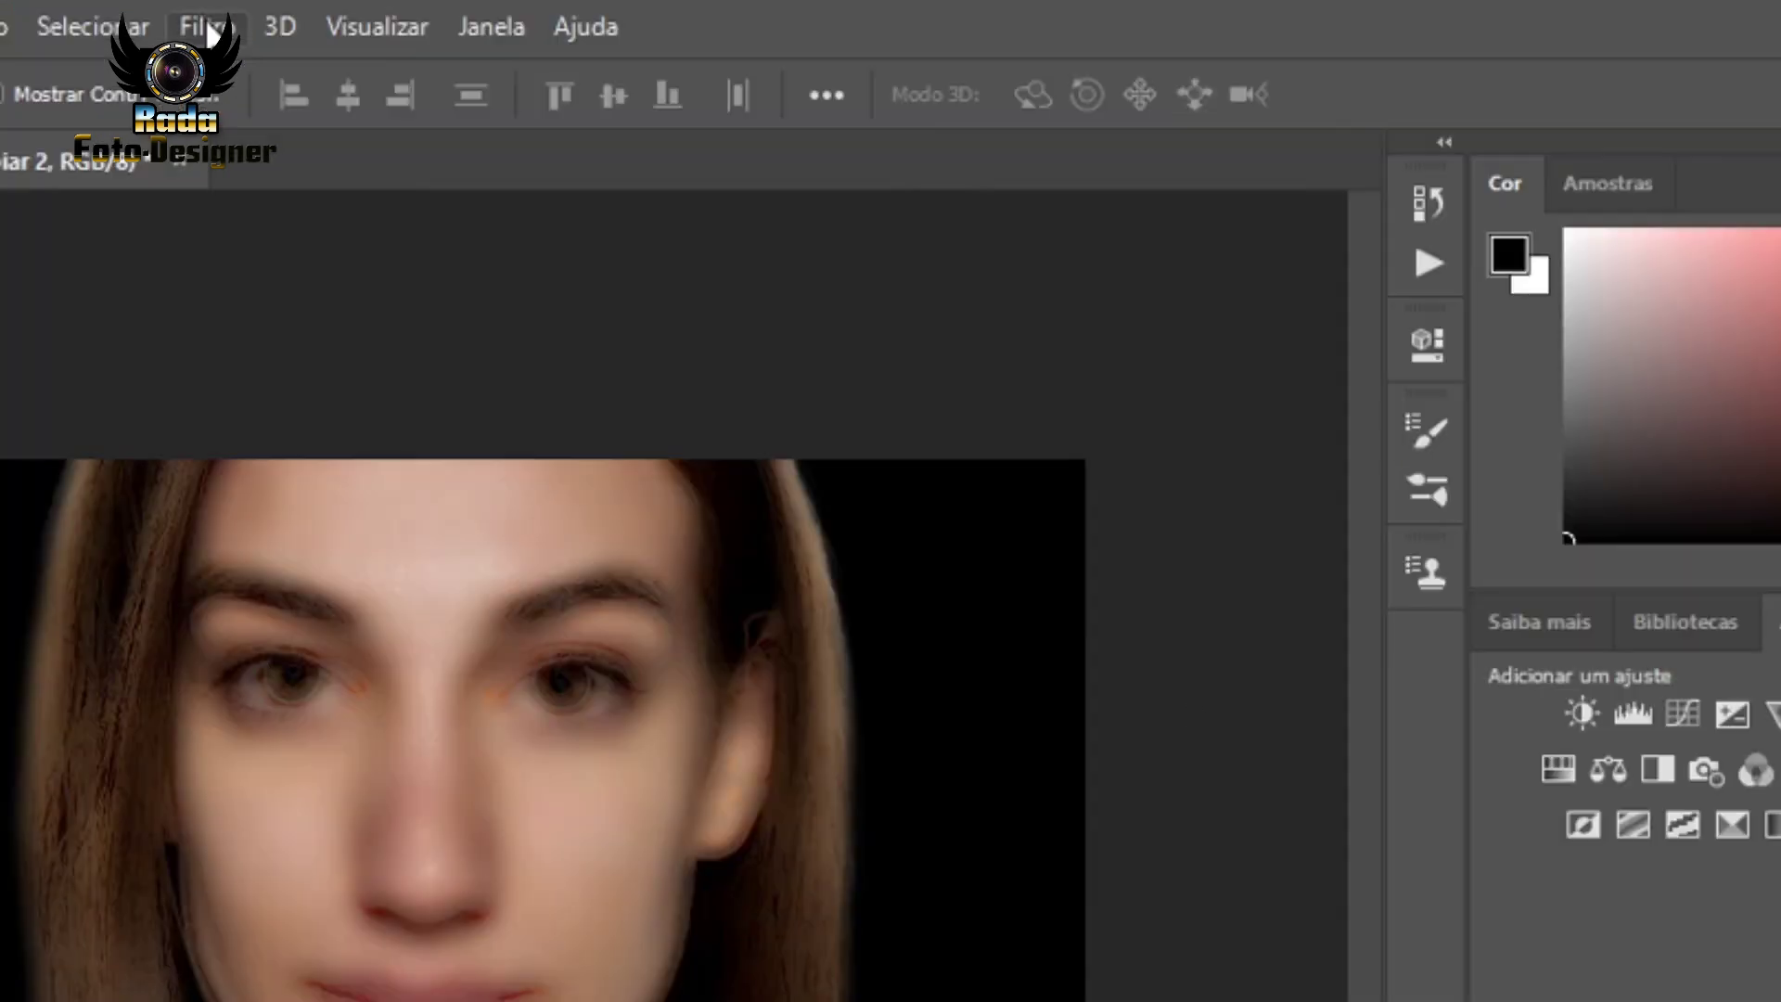
- Apply a 1,4-pixel Desfoque Gaussiano to Camada 0 copiar 2 to restore fine skin detail
{"action": "left_click", "coordinate": [532, 16]}
{"action": "mouse_move", "coordinate": [259, 496]}
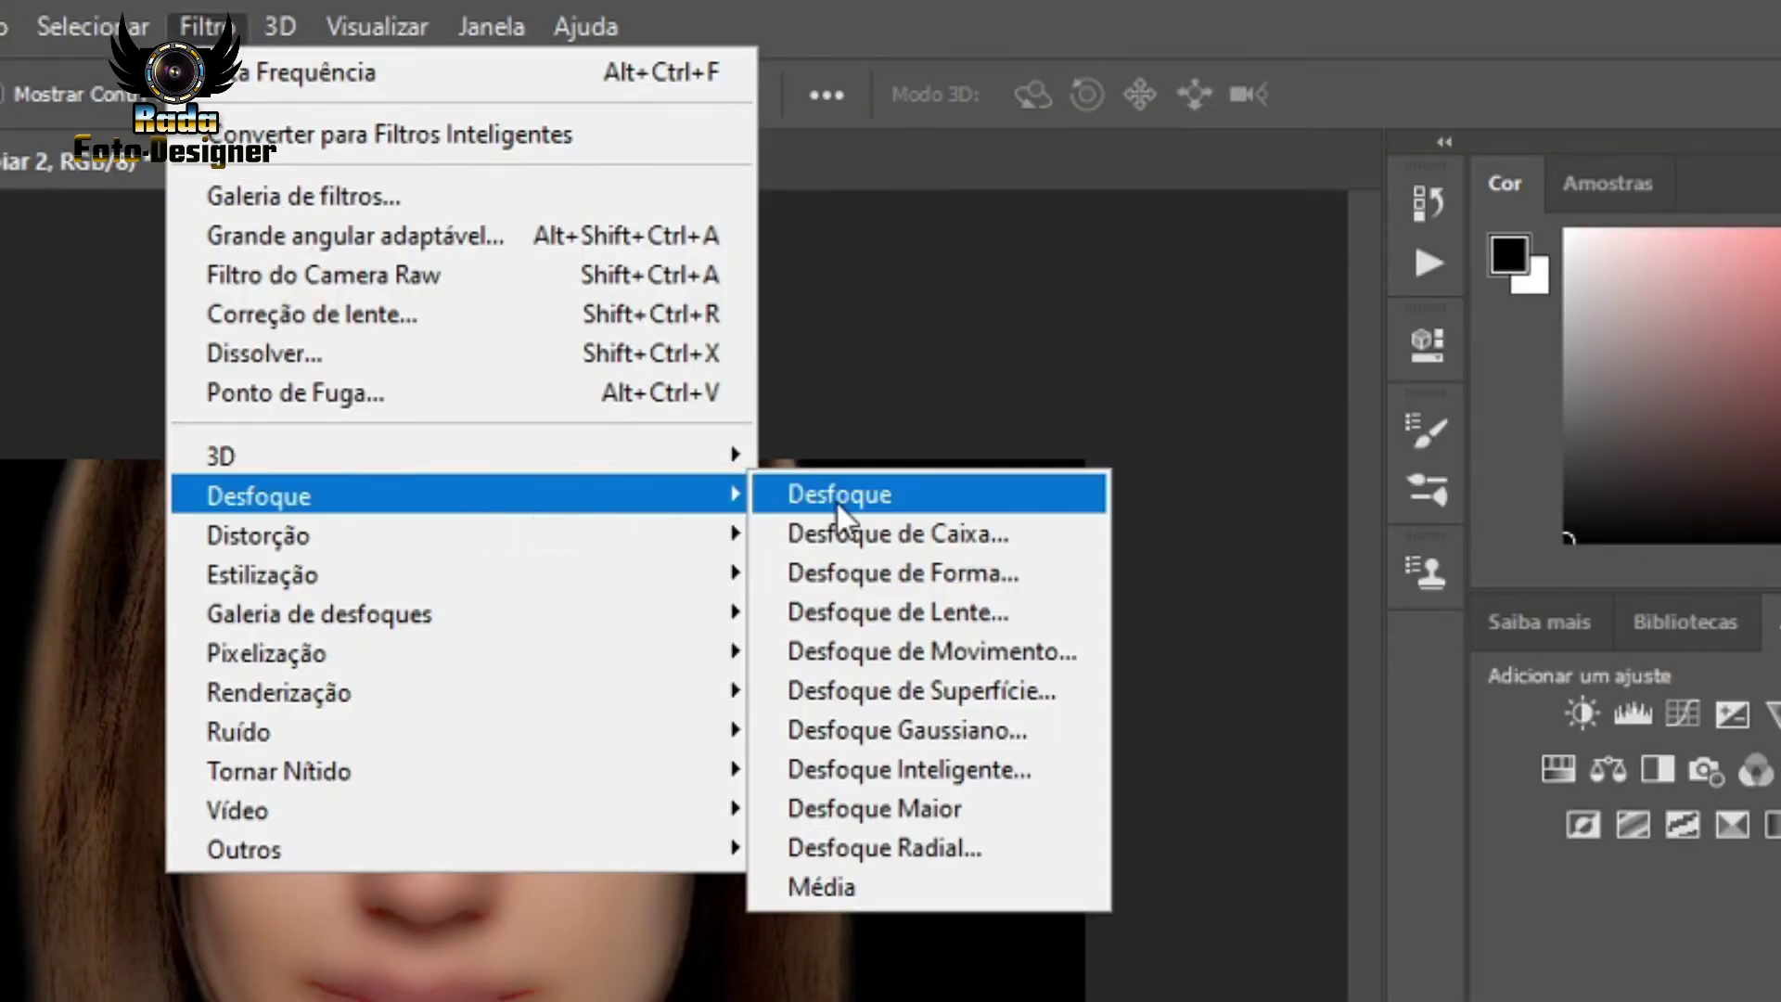
{"action": "left_click", "coordinate": [939, 735]}
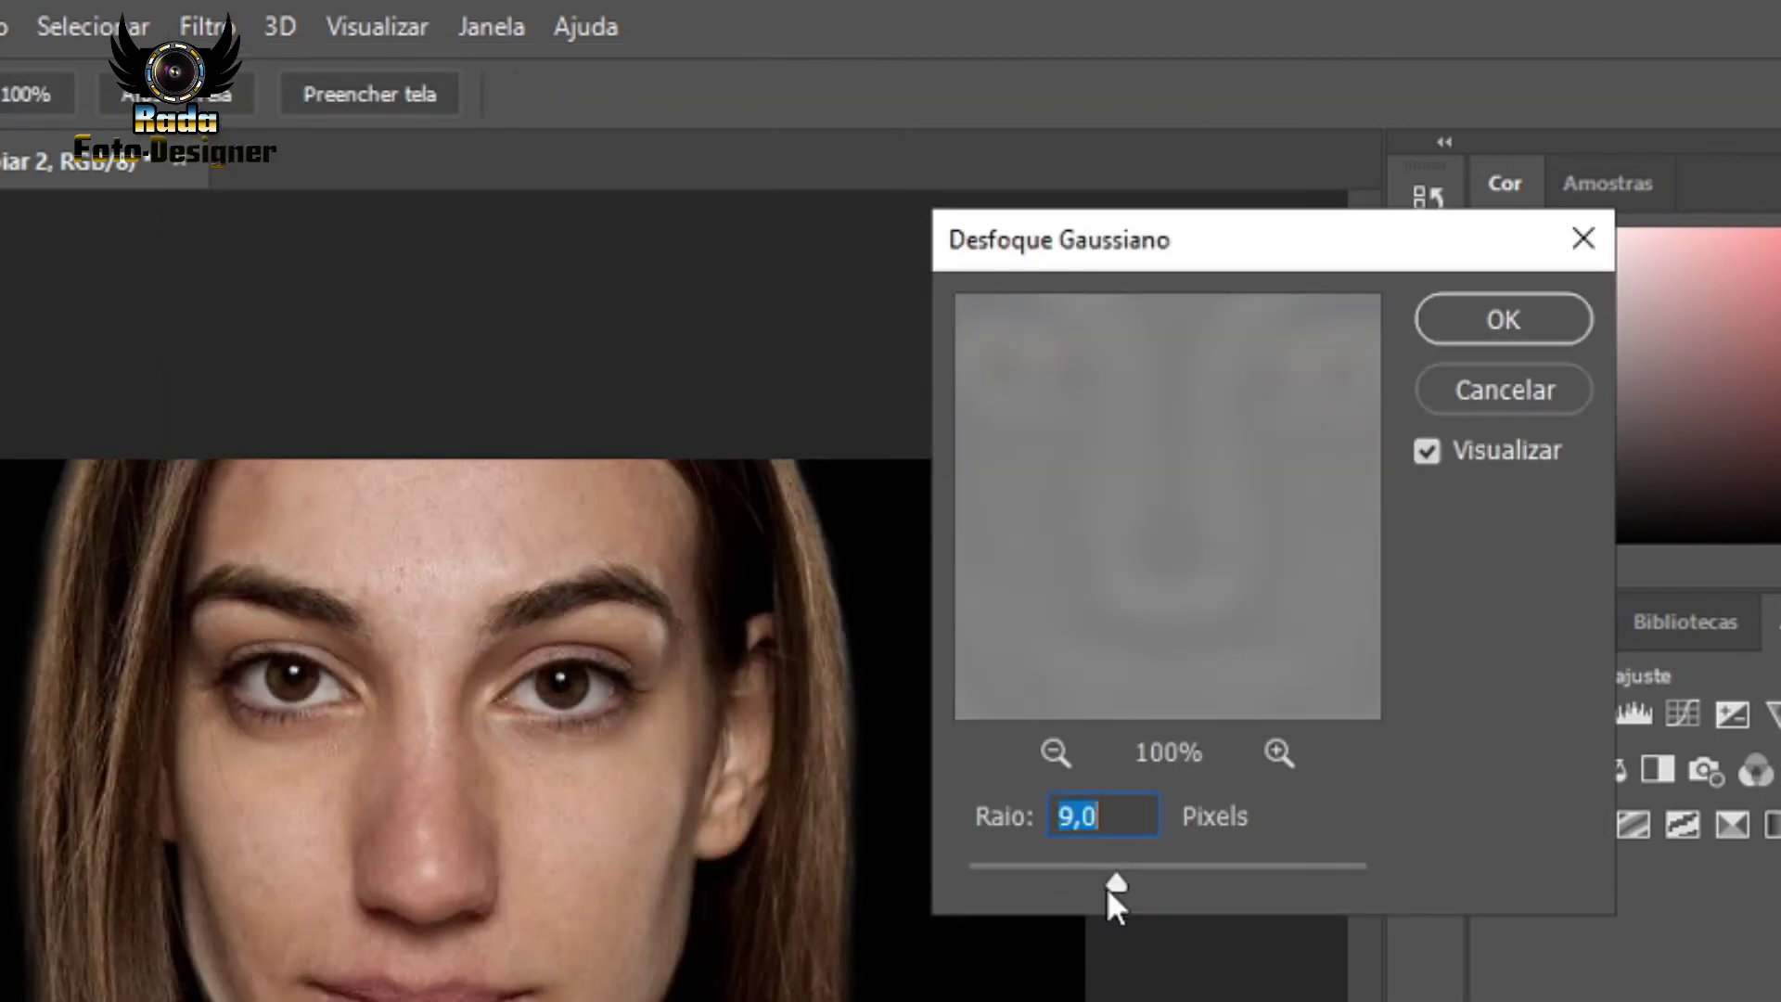
{"action": "left_click_drag", "start_coordinate": [1116, 886], "coordinate": [995, 882]}
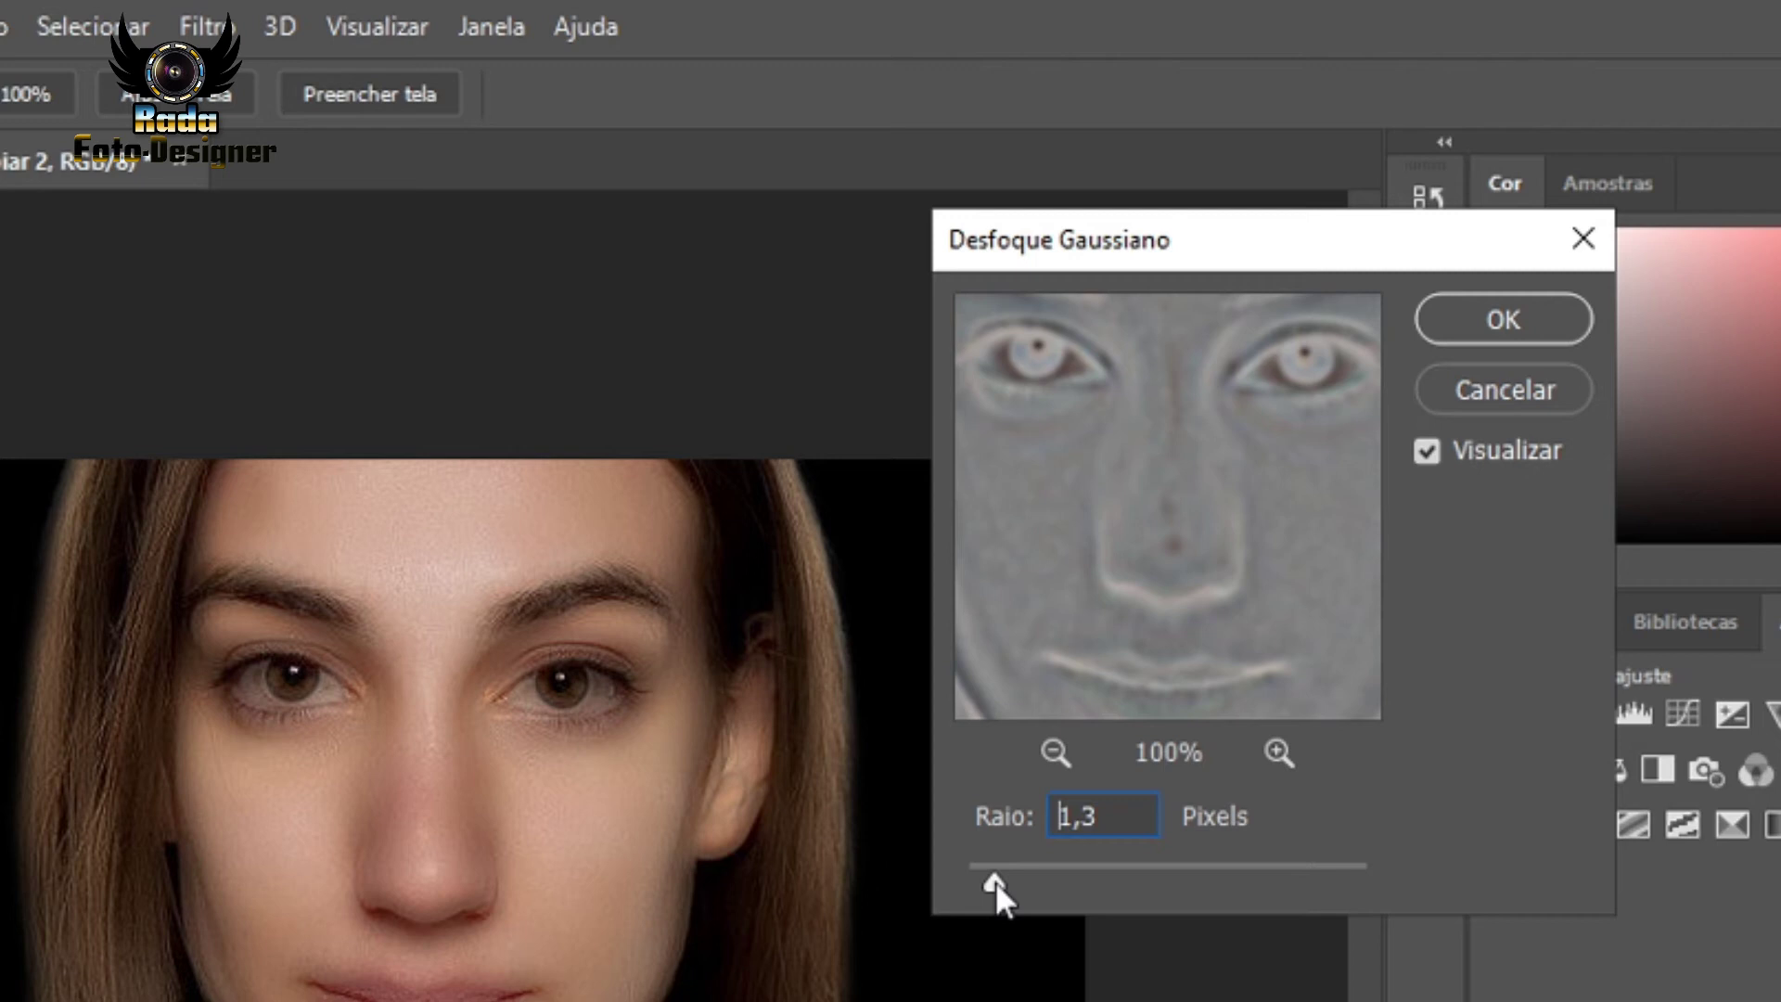
{"action": "left_click_drag", "start_coordinate": [995, 881], "coordinate": [999, 876]}
{"action": "left_click", "coordinate": [1470, 316]}
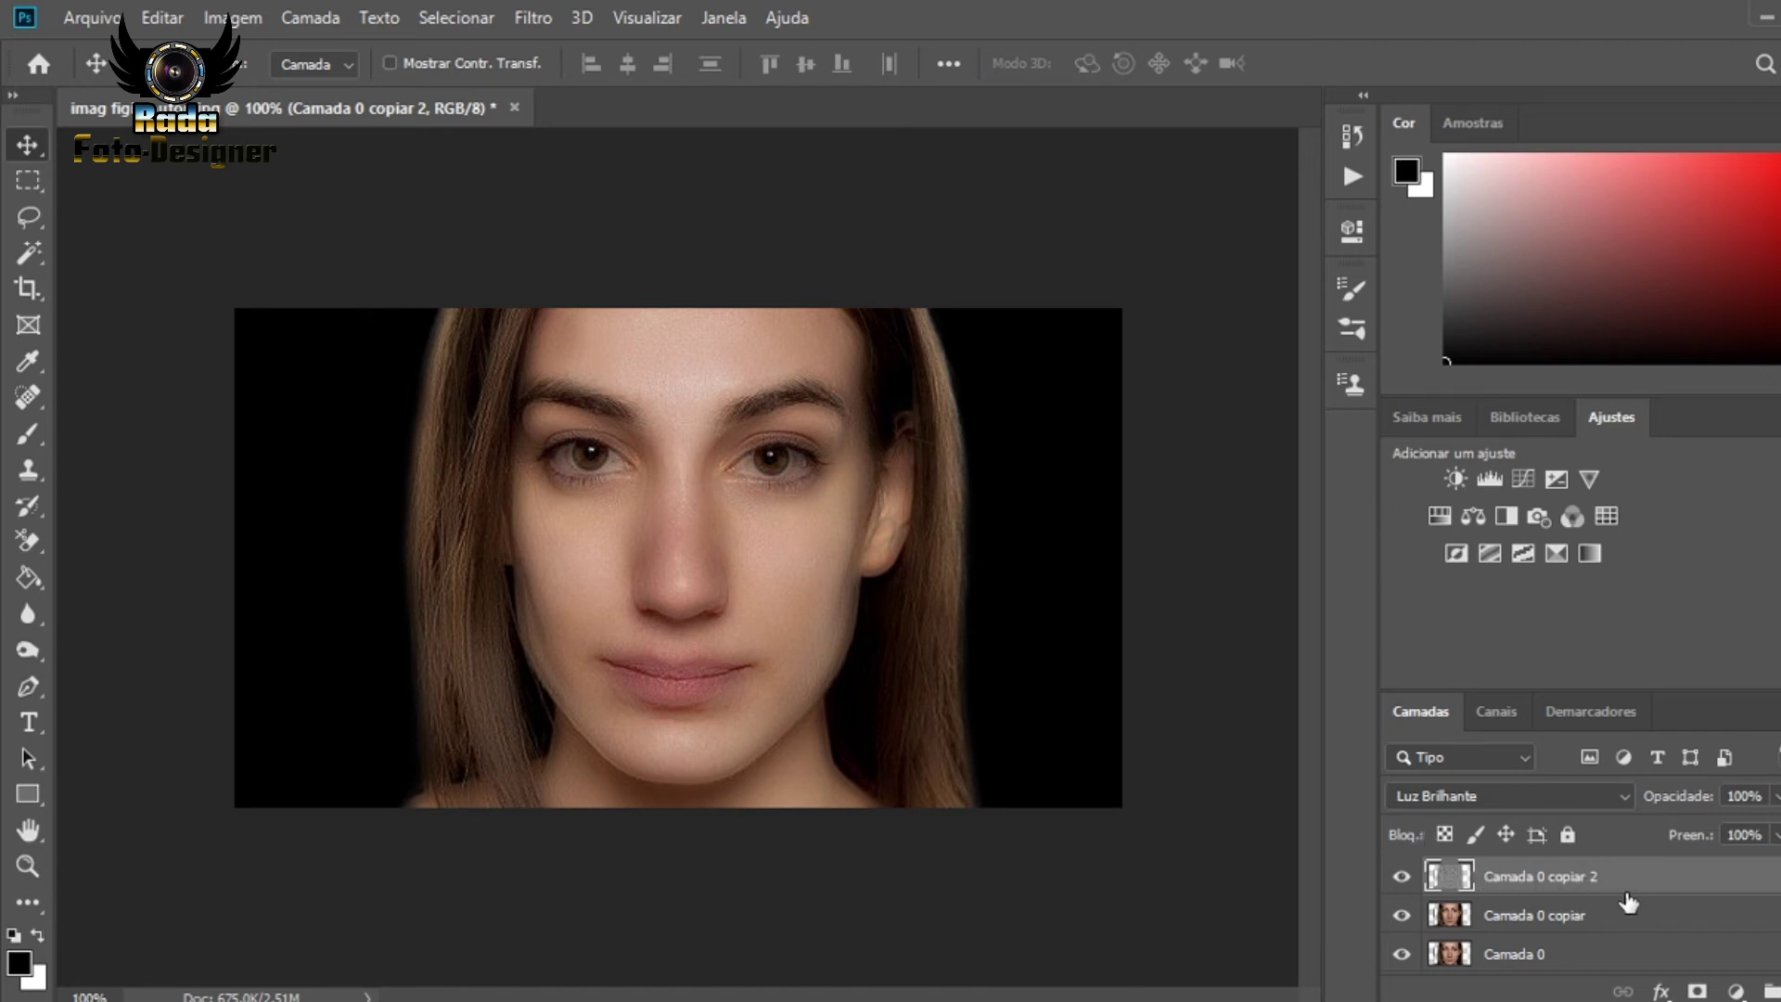
- Add a layer mask to Camada 0 copiar 2, invert it to black, and switch to the Brush
{"action": "left_click", "coordinate": [1697, 991]}
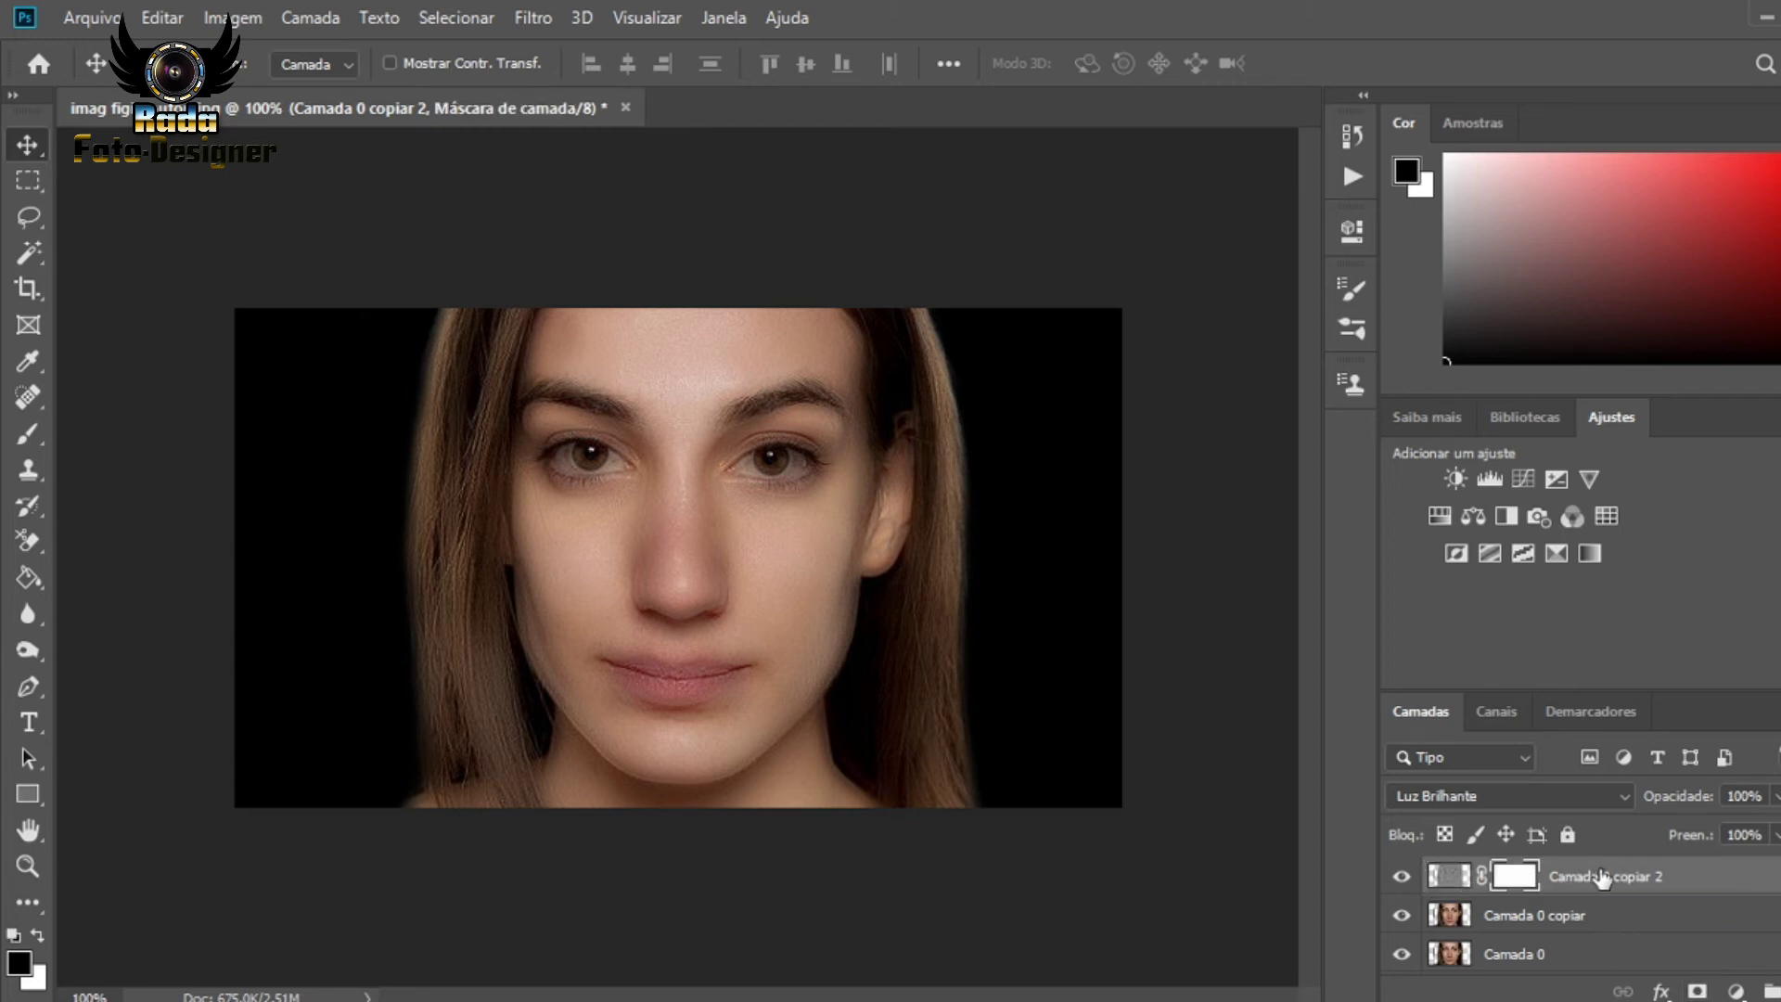
{"action": "key", "text": "ctrl+i"}
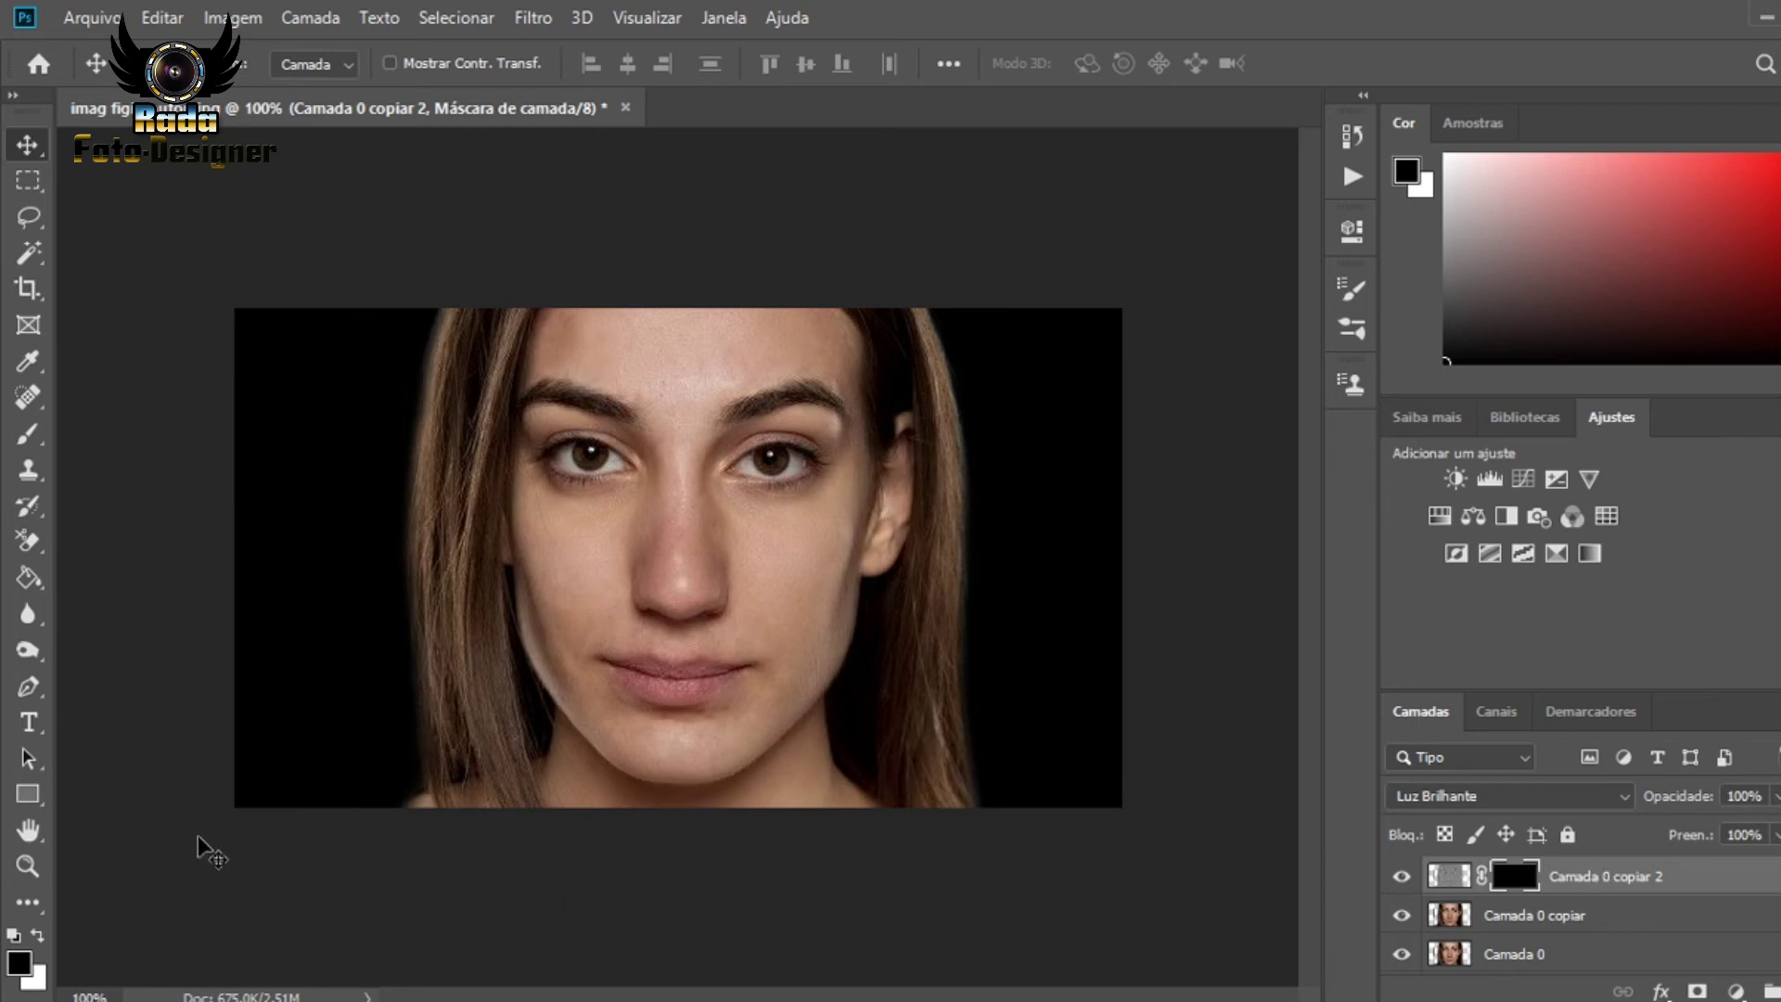
{"action": "left_click", "coordinate": [30, 441]}
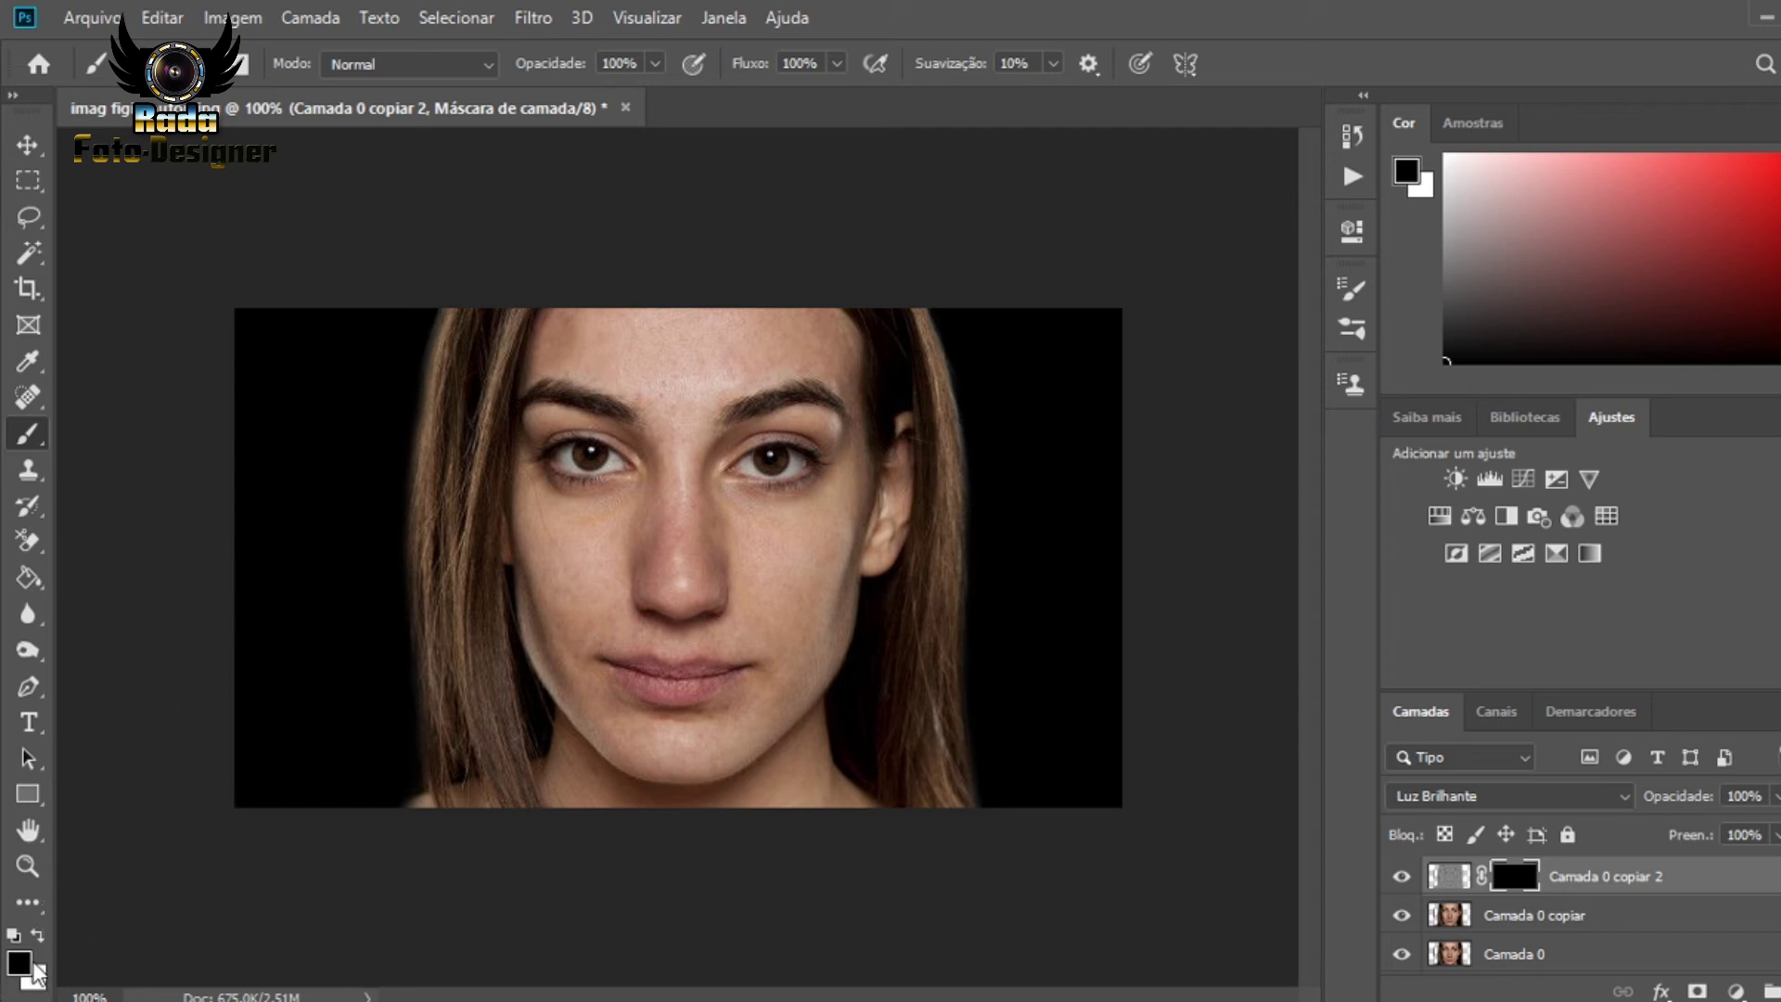
- Paint white on the mask over the forehead, nose and both cheeks to reveal smoothing
{"action": "left_click", "coordinate": [43, 937]}
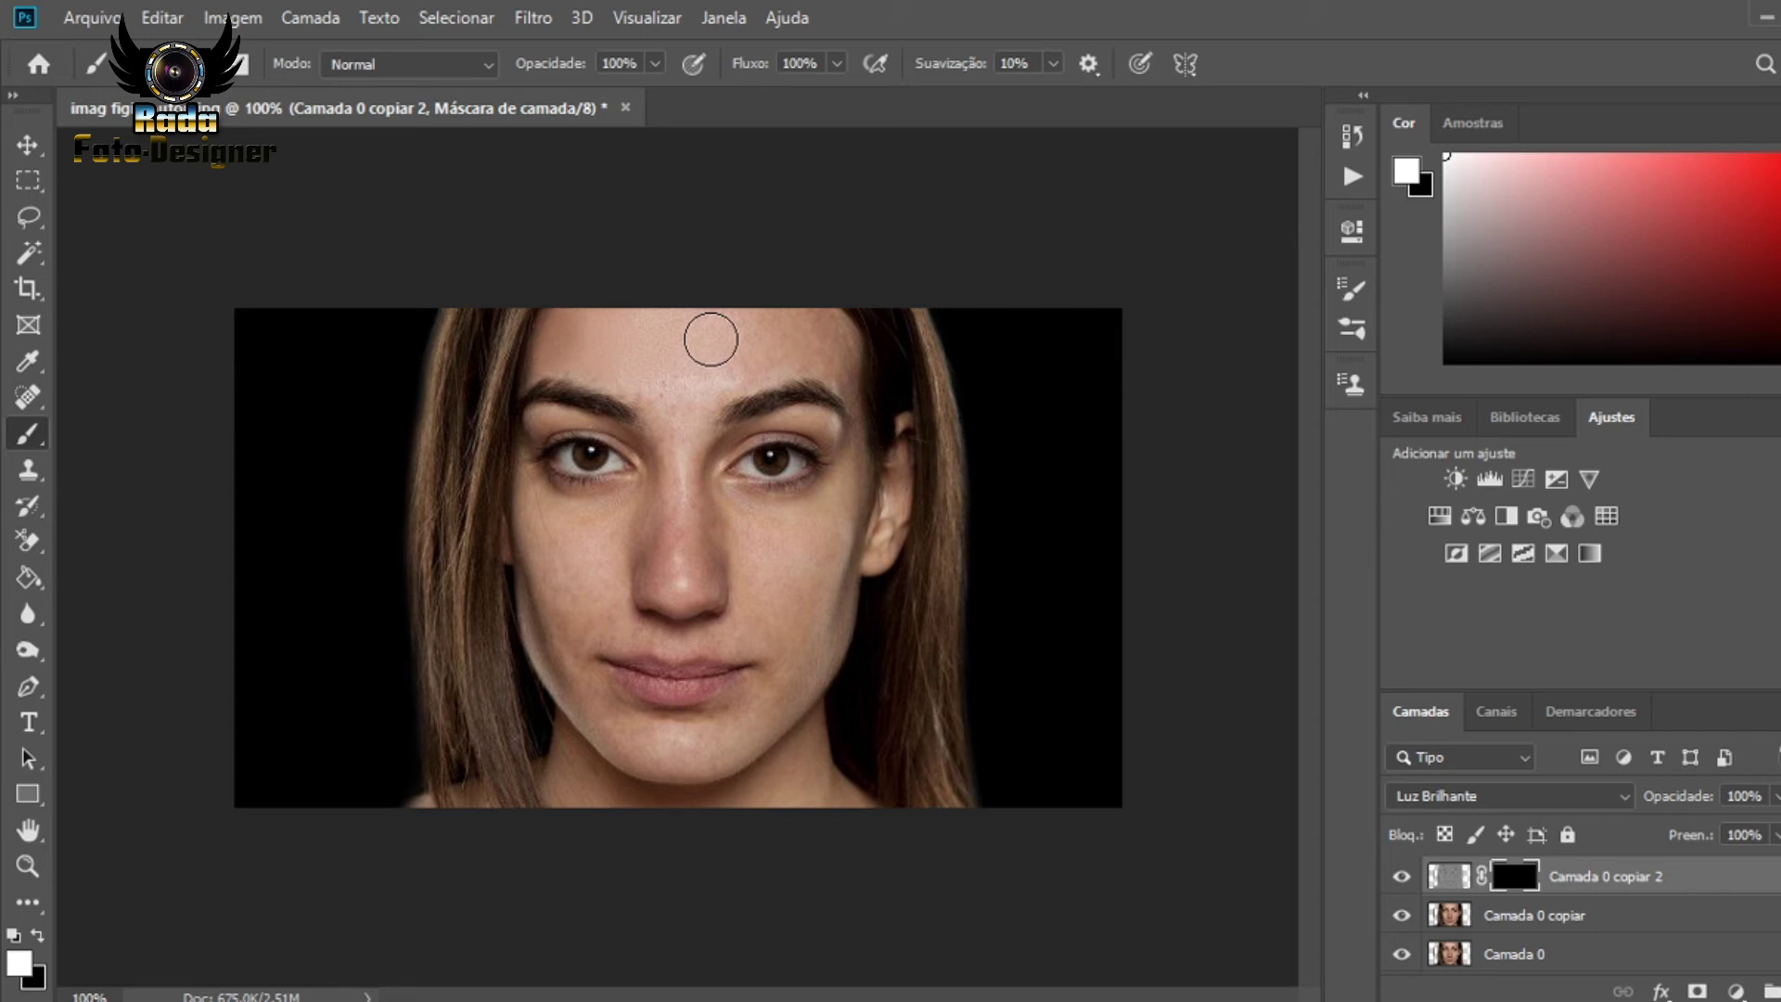
{"action": "left_click_drag", "start_coordinate": [665, 327], "coordinate": [684, 398]}
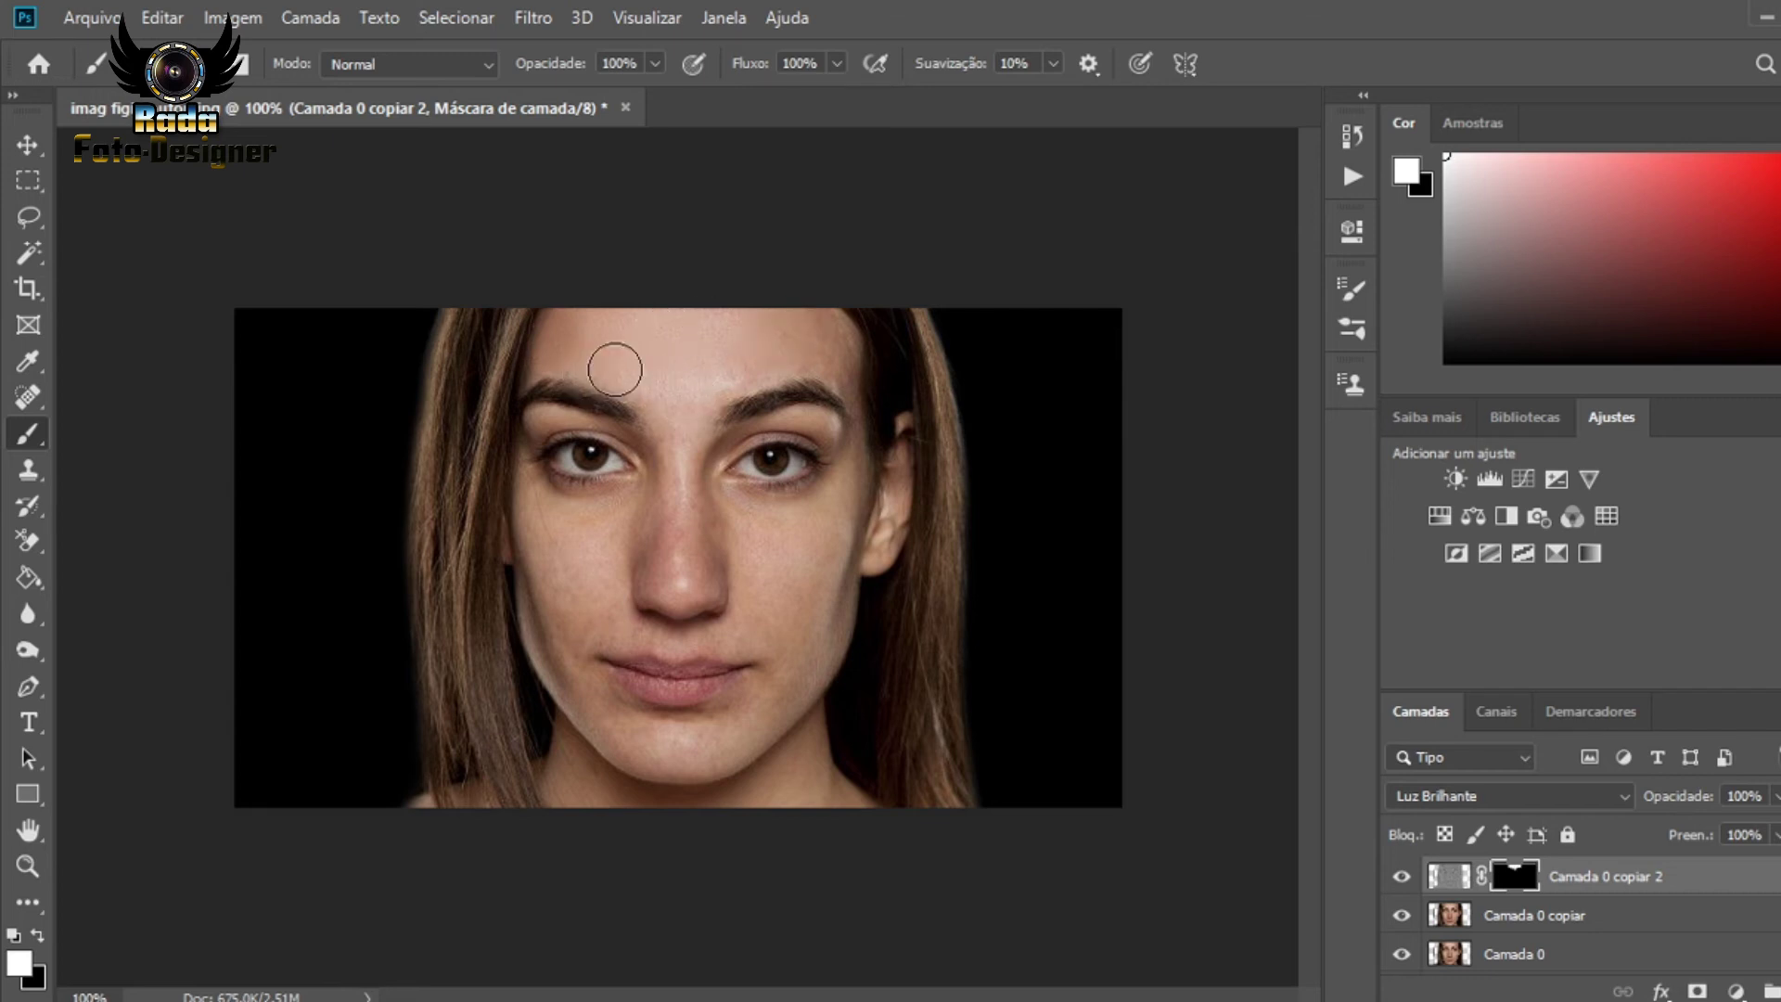
{"action": "left_click_drag", "start_coordinate": [816, 326], "coordinate": [829, 323]}
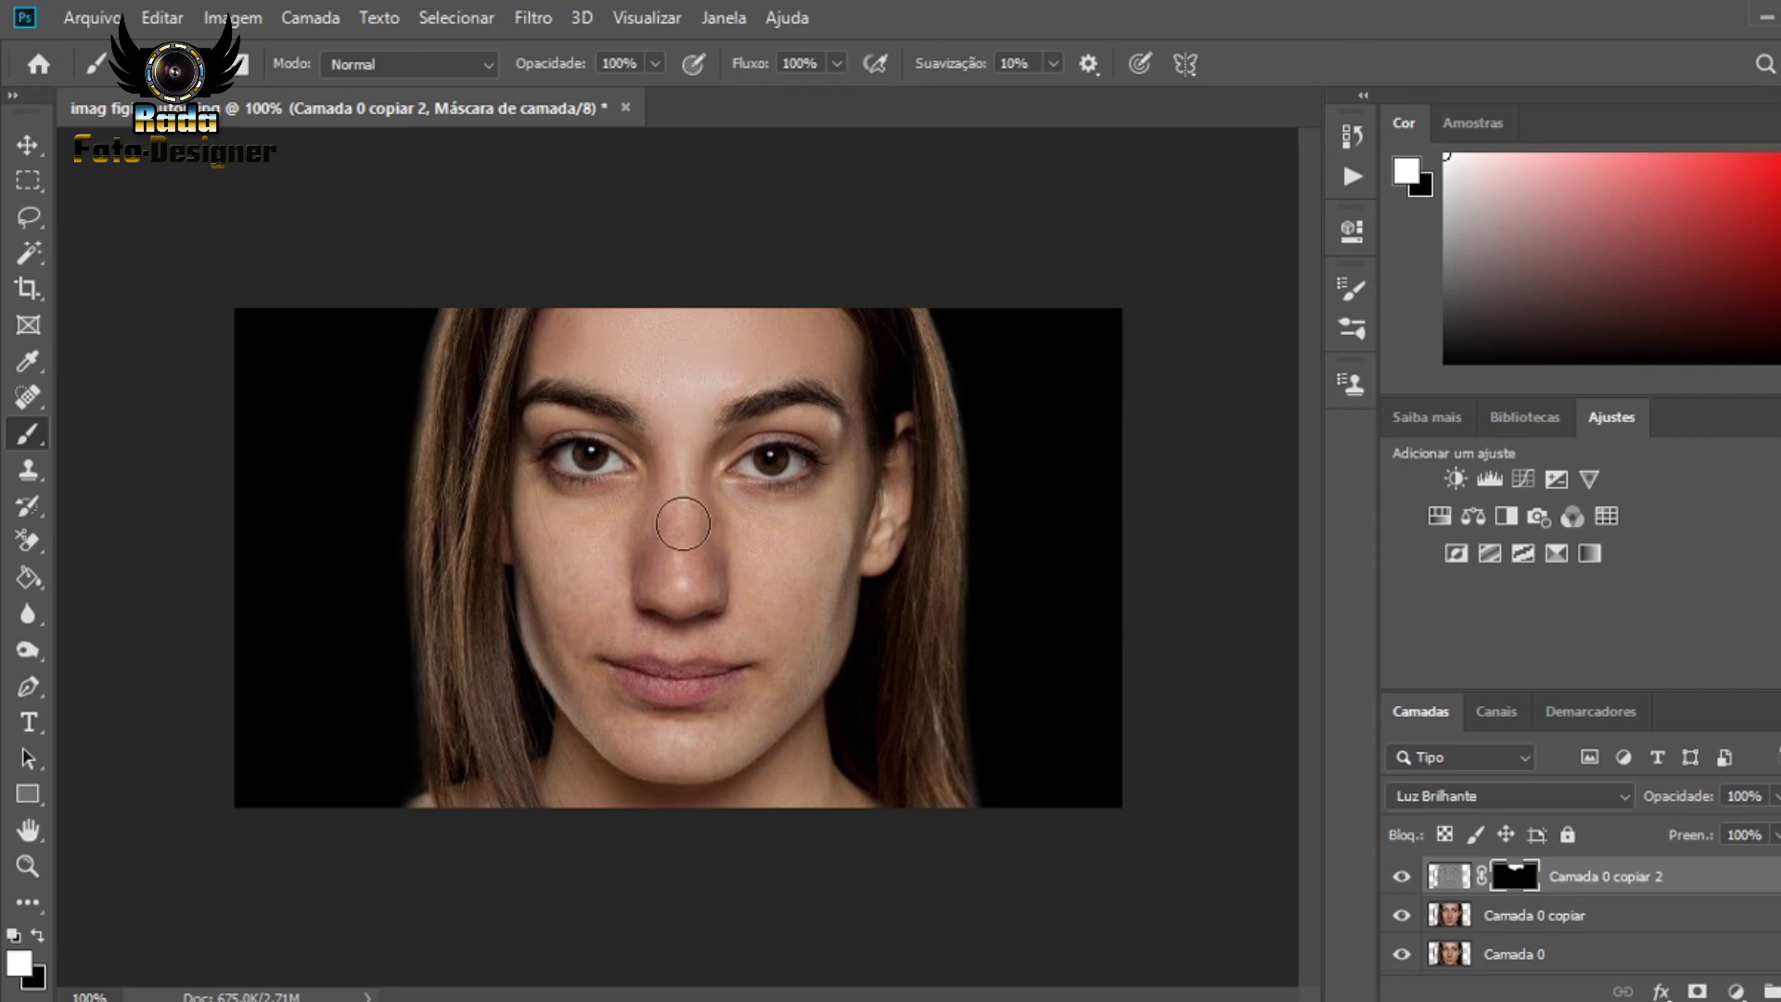
{"action": "left_click_drag", "start_coordinate": [678, 525], "coordinate": [683, 485]}
{"action": "left_click_drag", "start_coordinate": [544, 598], "coordinate": [549, 568]}
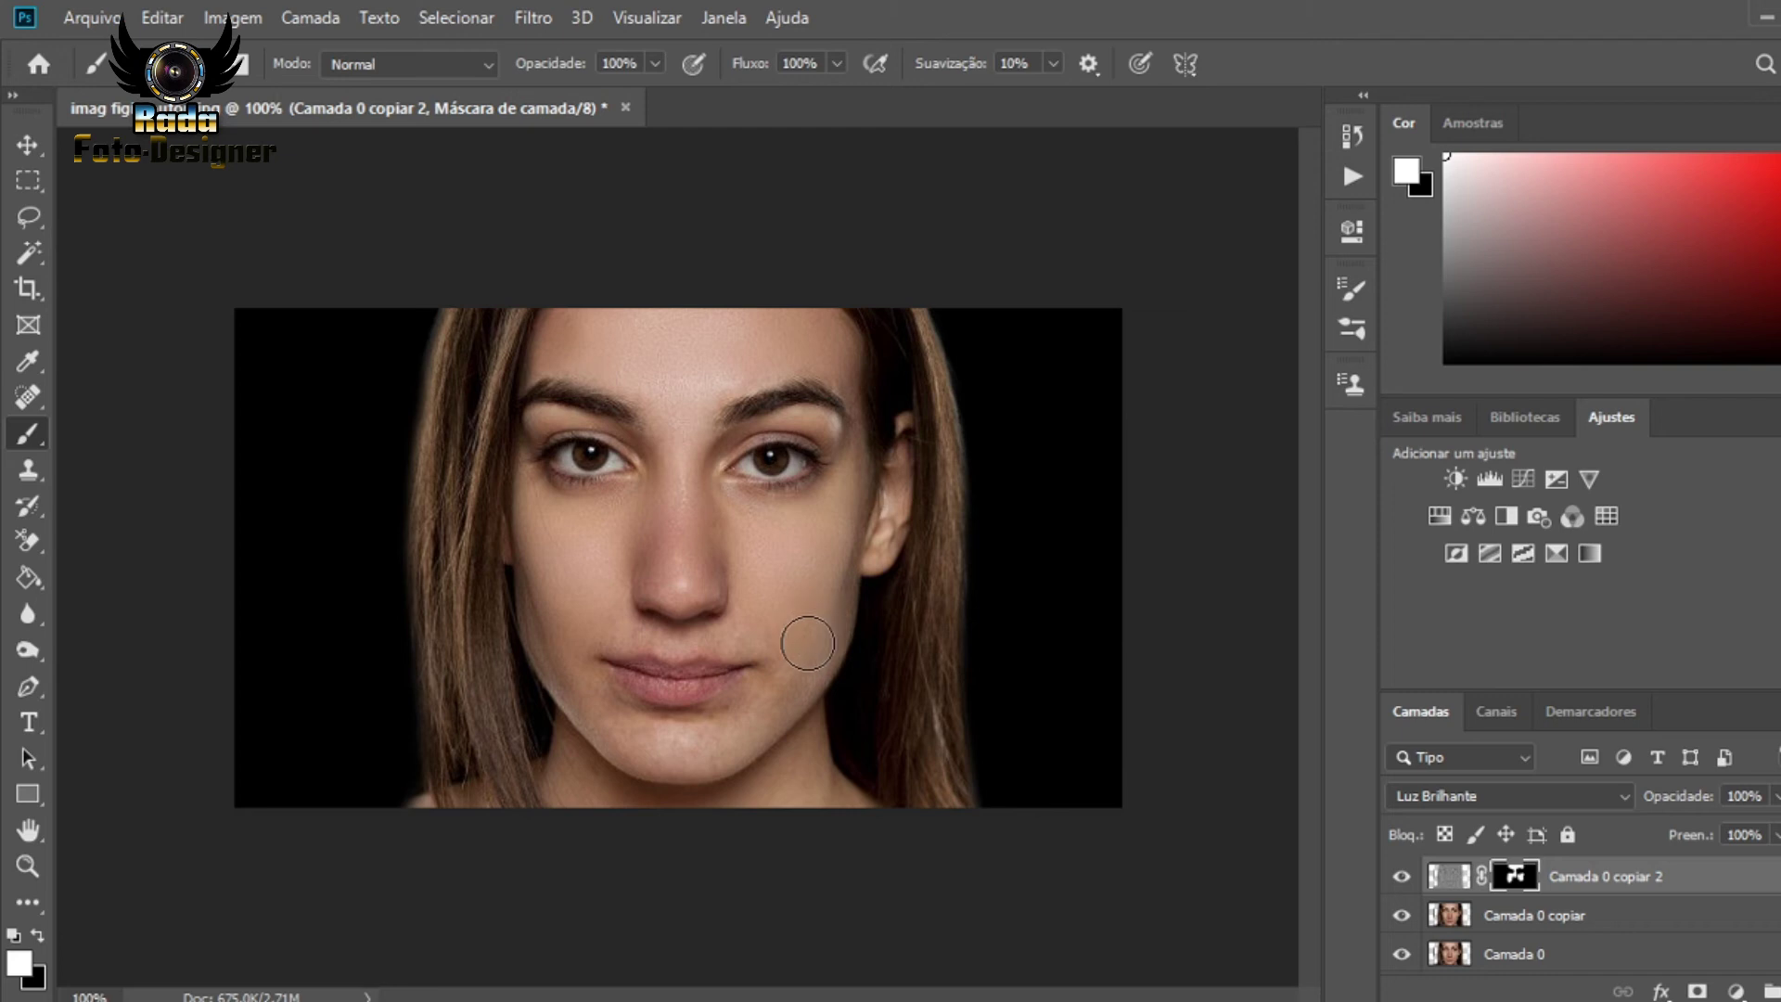
{"action": "mouse_move", "coordinate": [816, 616]}
{"action": "left_mouse_down"}
{"action": "mouse_move", "coordinate": [775, 692]}
{"action": "mouse_move", "coordinate": [608, 725]}
{"action": "mouse_move", "coordinate": [700, 740]}
{"action": "mouse_move", "coordinate": [753, 727]}
{"action": "mouse_move", "coordinate": [676, 735]}
{"action": "mouse_move", "coordinate": [566, 676]}
{"action": "mouse_move", "coordinate": [605, 720]}
{"action": "mouse_move", "coordinate": [585, 685]}
{"action": "mouse_move", "coordinate": [687, 750]}
{"action": "mouse_move", "coordinate": [640, 747]}
{"action": "mouse_move", "coordinate": [724, 739]}
{"action": "mouse_move", "coordinate": [765, 712]}
{"action": "mouse_move", "coordinate": [691, 740]}
{"action": "left_mouse_up"}
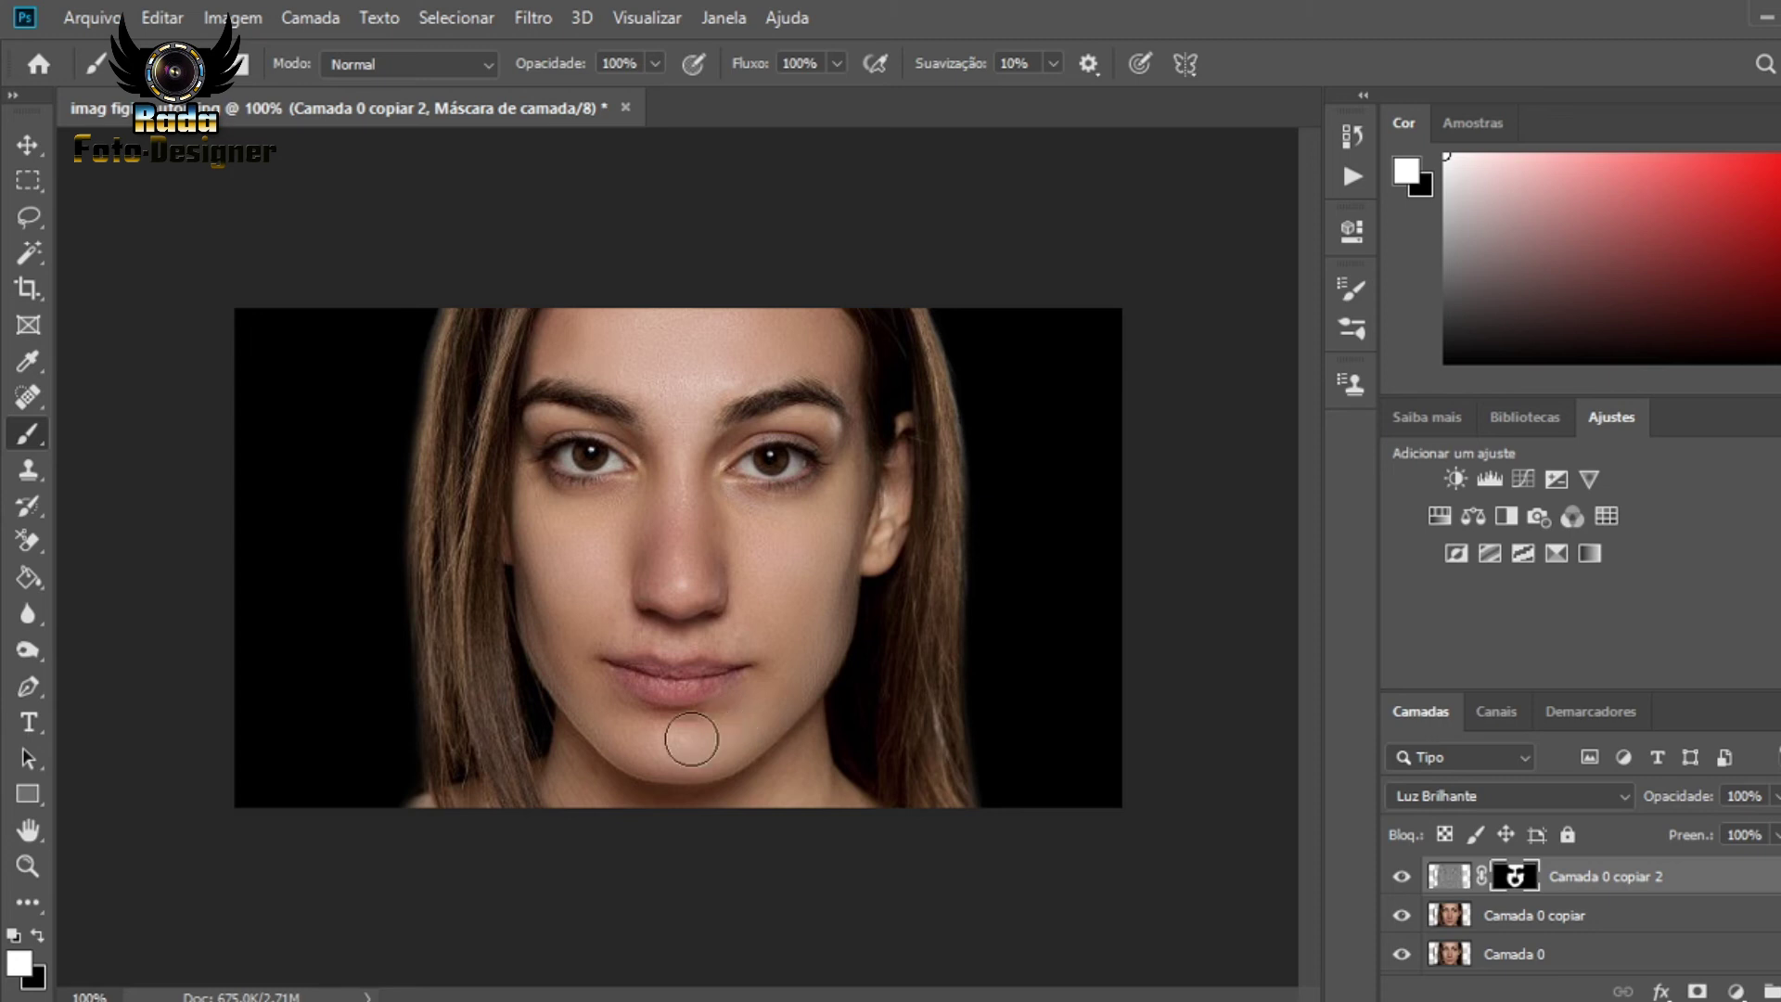
- With a smaller brush, paint the mask over the chin and above the upper lip
{"action": "key", "text": "bracketleft"}
{"action": "key", "text": "bracketleft"}
{"action": "key", "text": "bracketleft"}
{"action": "key", "text": "bracketleft"}
{"action": "mouse_move", "coordinate": [690, 739]}
{"action": "left_mouse_down"}
{"action": "mouse_move", "coordinate": [636, 739]}
{"action": "mouse_move", "coordinate": [727, 740]}
{"action": "mouse_move", "coordinate": [616, 728]}
{"action": "mouse_move", "coordinate": [645, 763]}
{"action": "mouse_move", "coordinate": [729, 754]}
{"action": "left_mouse_up"}
{"action": "mouse_move", "coordinate": [588, 616]}
{"action": "left_mouse_down"}
{"action": "mouse_move", "coordinate": [636, 635]}
{"action": "mouse_move", "coordinate": [620, 649]}
{"action": "mouse_move", "coordinate": [609, 600]}
{"action": "mouse_move", "coordinate": [648, 637]}
{"action": "mouse_move", "coordinate": [731, 633]}
{"action": "mouse_move", "coordinate": [715, 639]}
{"action": "mouse_move", "coordinate": [780, 659]}
{"action": "mouse_move", "coordinate": [728, 719]}
{"action": "mouse_move", "coordinate": [687, 720]}
{"action": "mouse_move", "coordinate": [740, 699]}
{"action": "mouse_move", "coordinate": [708, 728]}
{"action": "mouse_move", "coordinate": [755, 680]}
{"action": "left_mouse_up"}
{"action": "key", "text": "bracketleft"}
{"action": "key", "text": "bracketleft"}
{"action": "key", "text": "bracketright"}
{"action": "key", "text": "bracketright"}
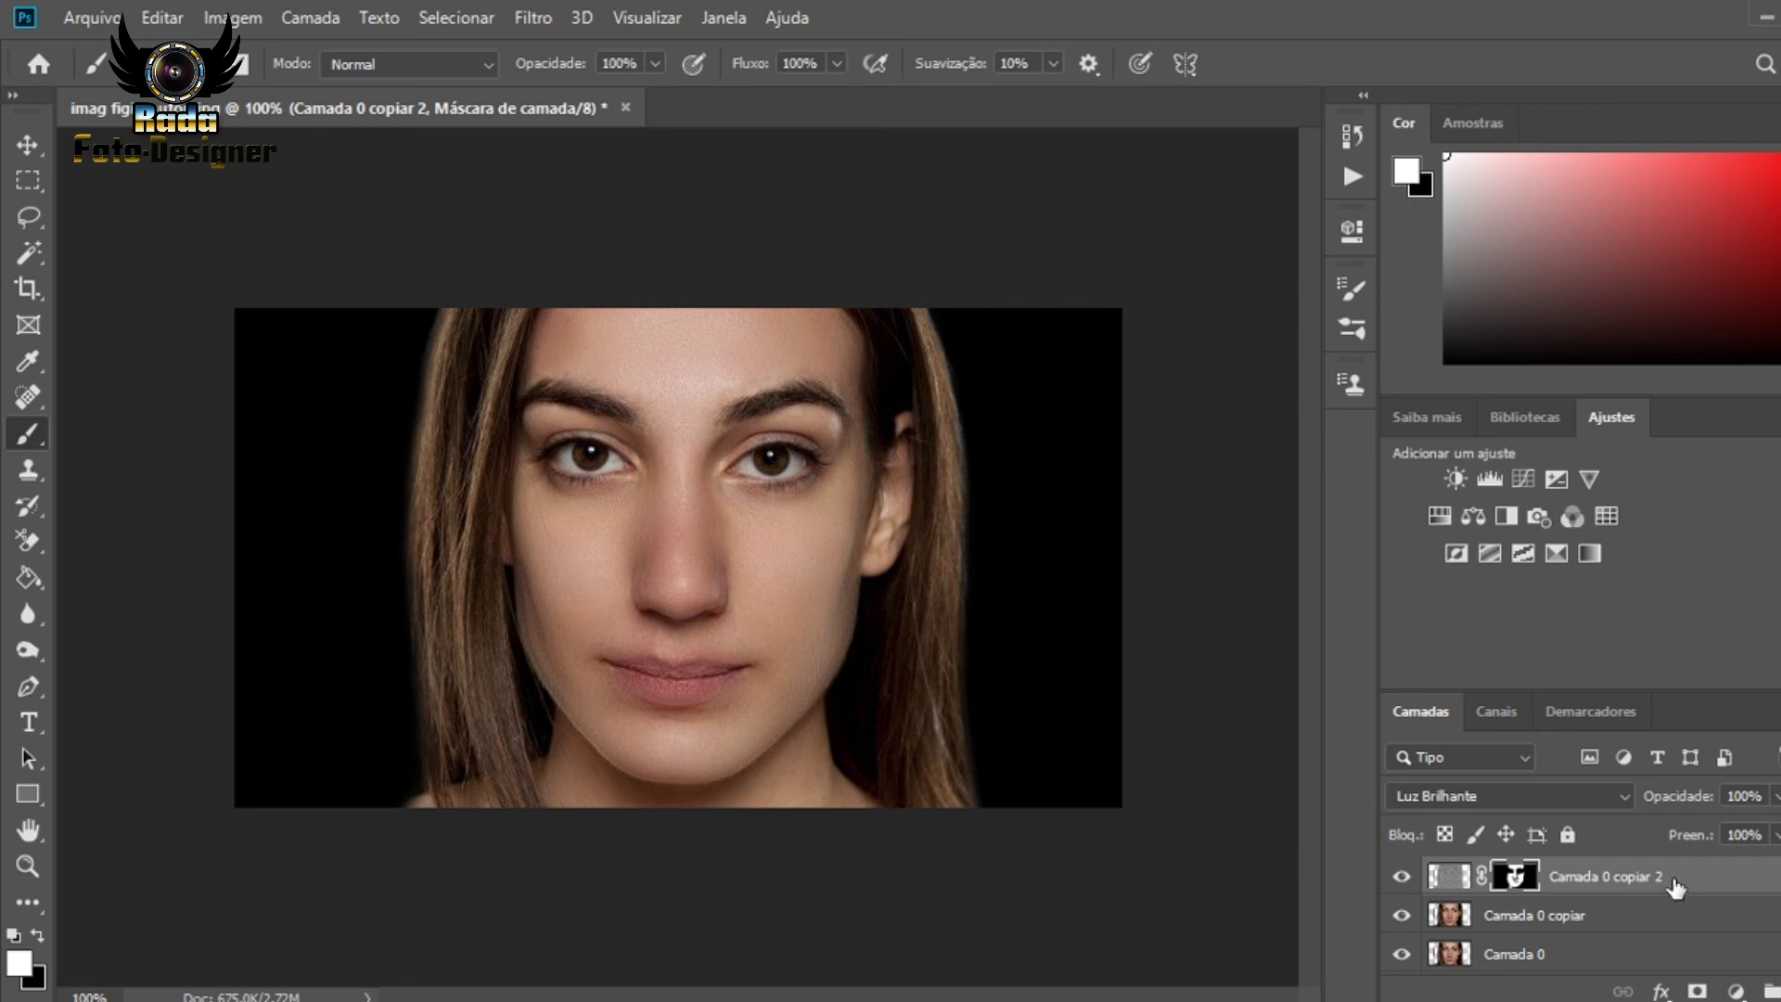
- Convert Camada 0 copiar 2 to a smart object, then rasterize it to bake in the mask
{"action": "right_click", "coordinate": [1702, 883]}
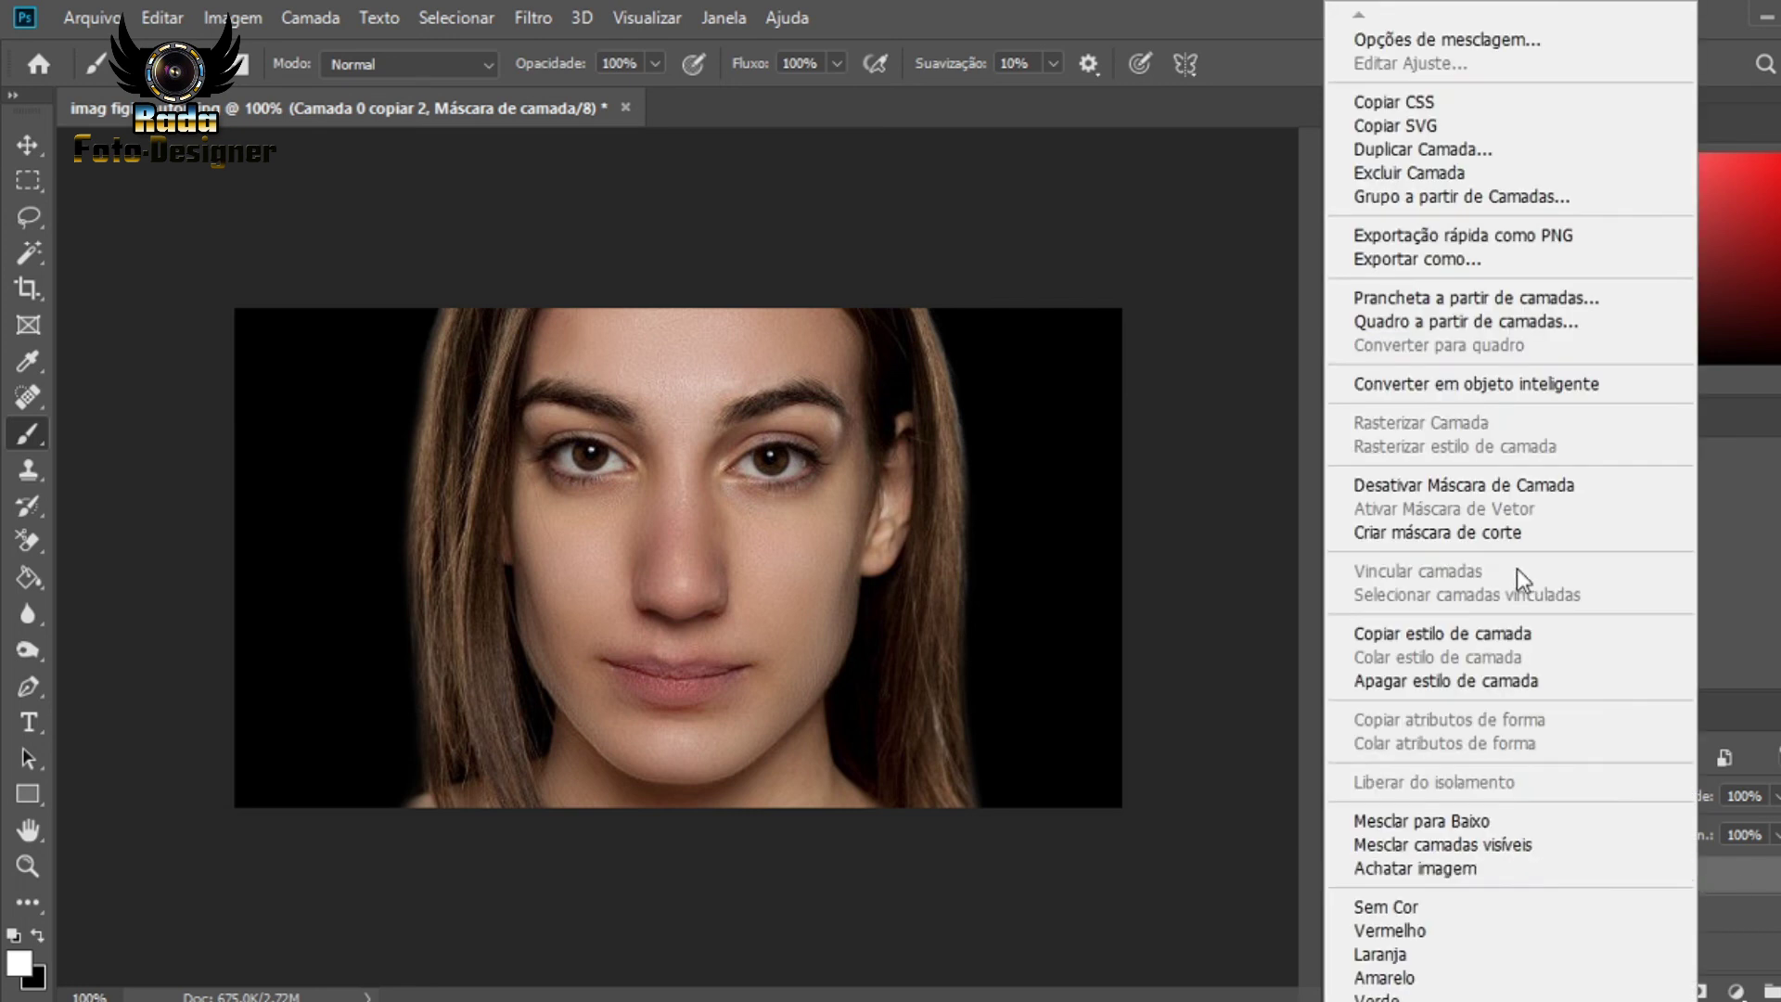
{"action": "left_click", "coordinate": [1477, 384]}
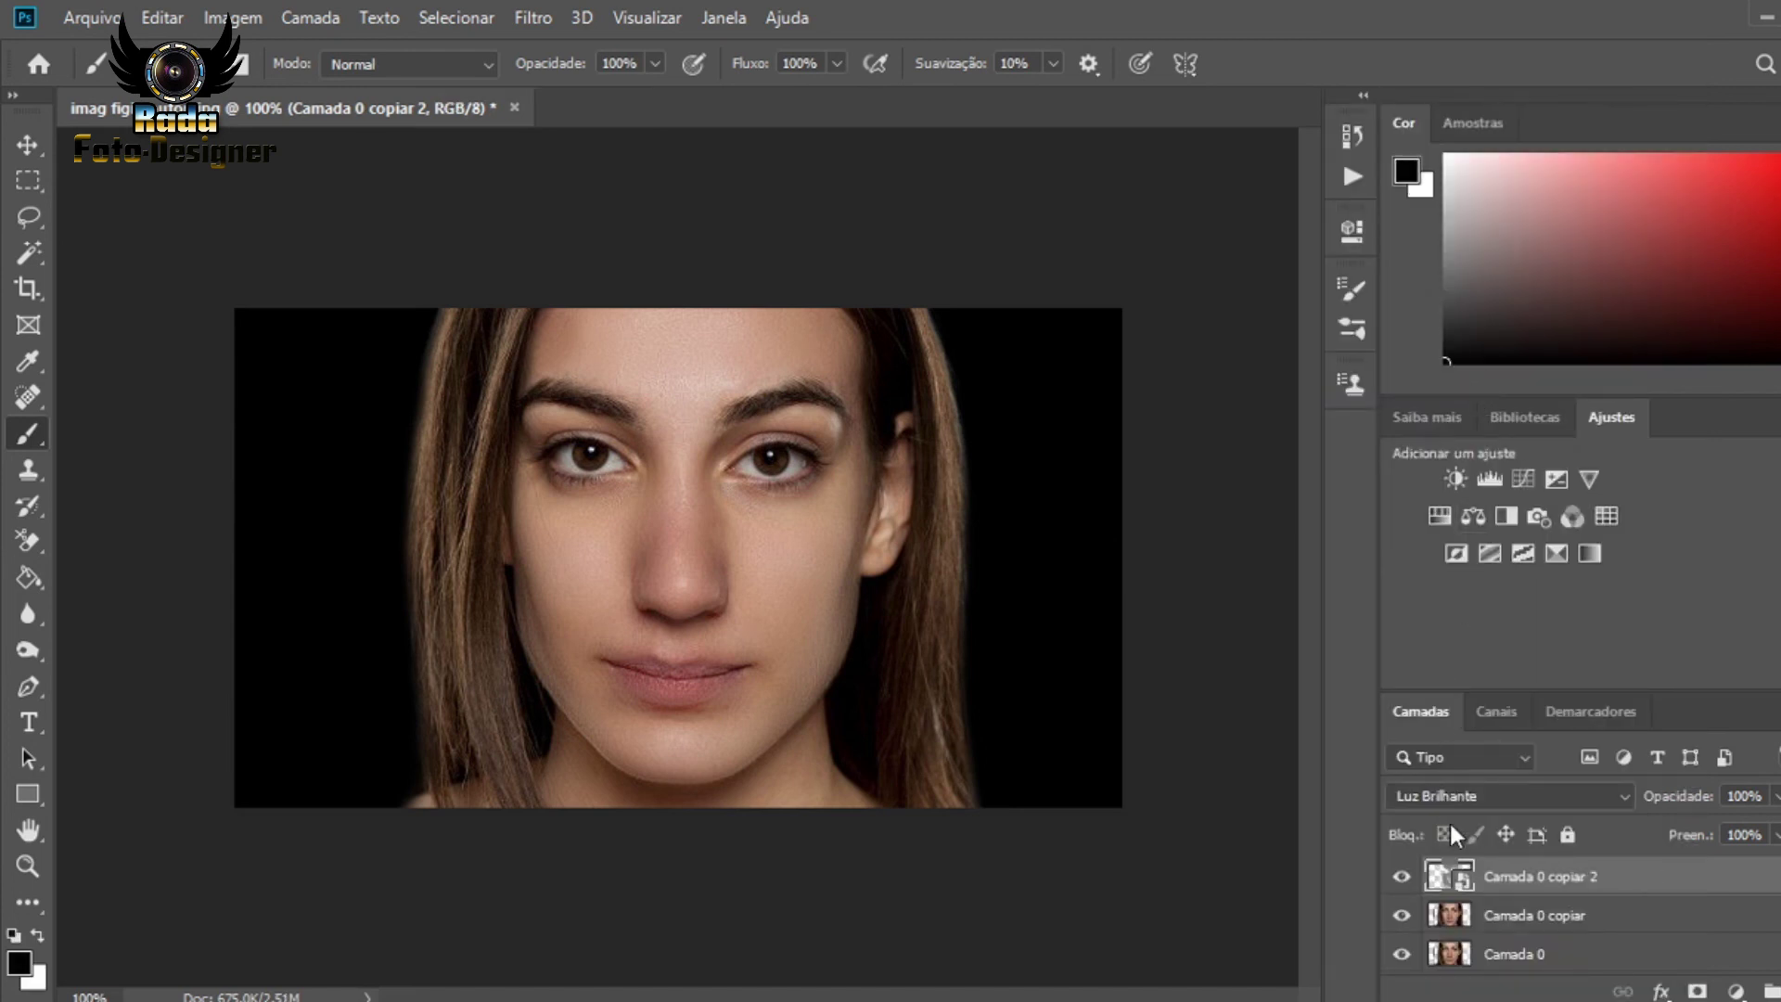
{"action": "right_click", "coordinate": [1642, 875]}
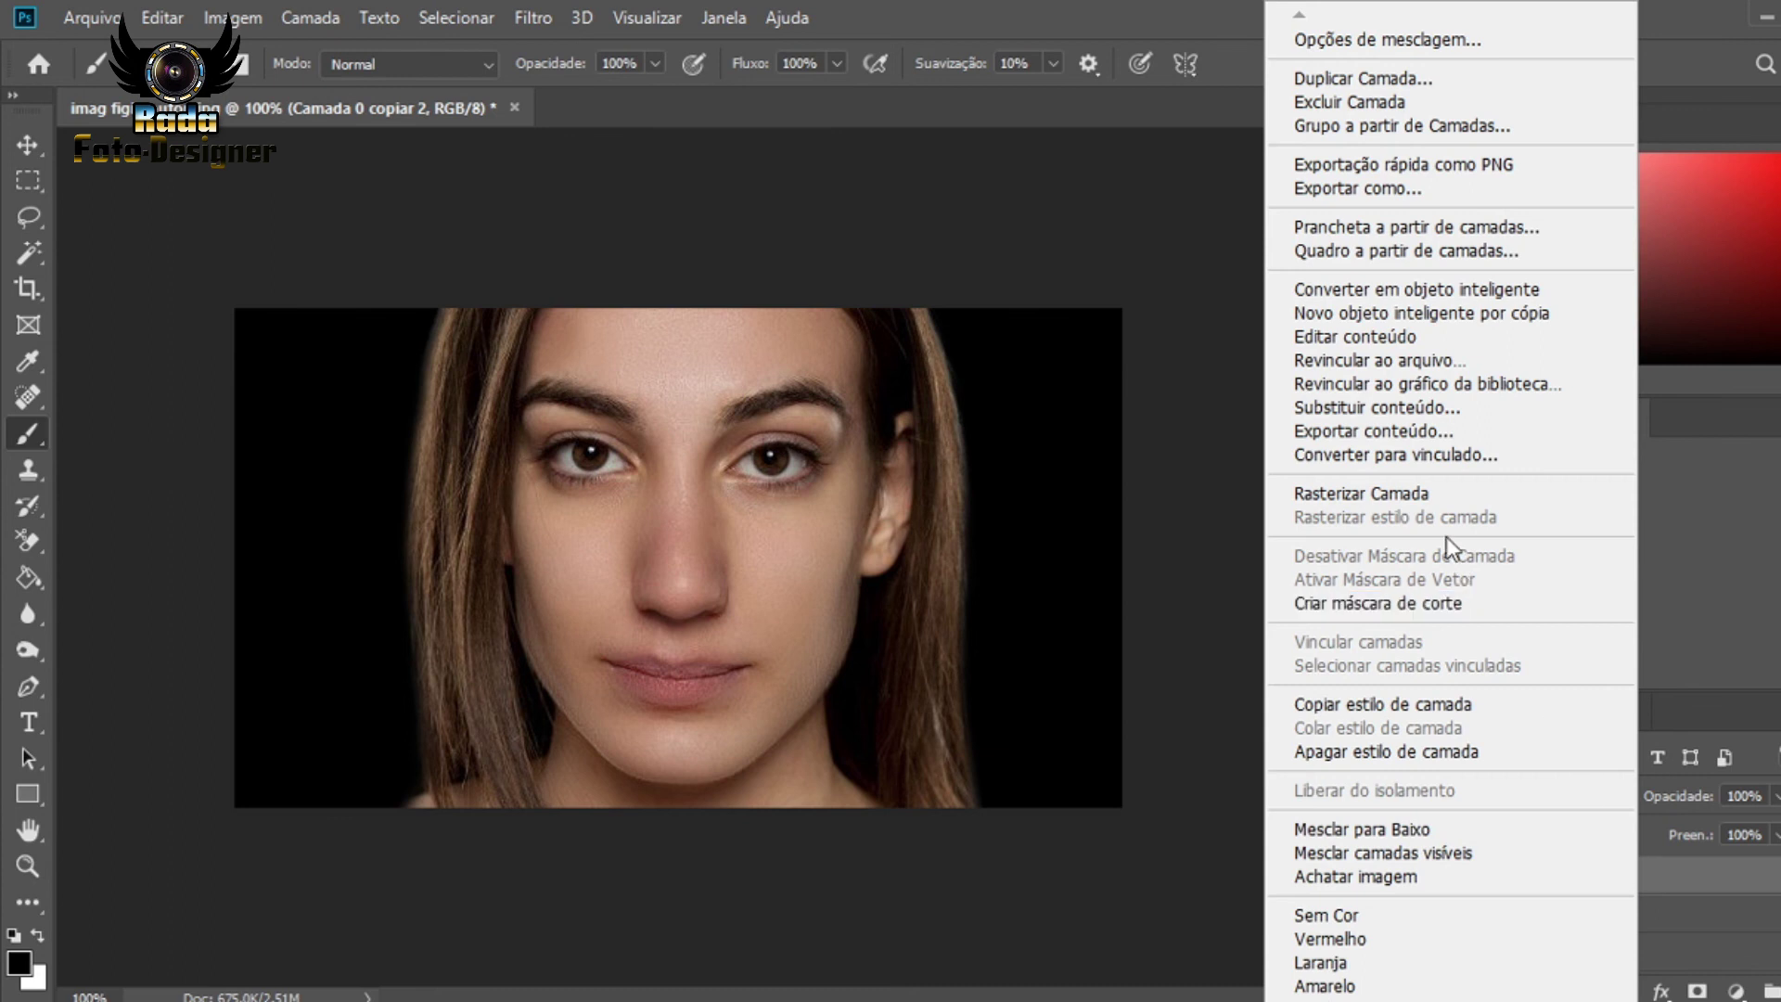
{"action": "left_click", "coordinate": [1399, 491]}
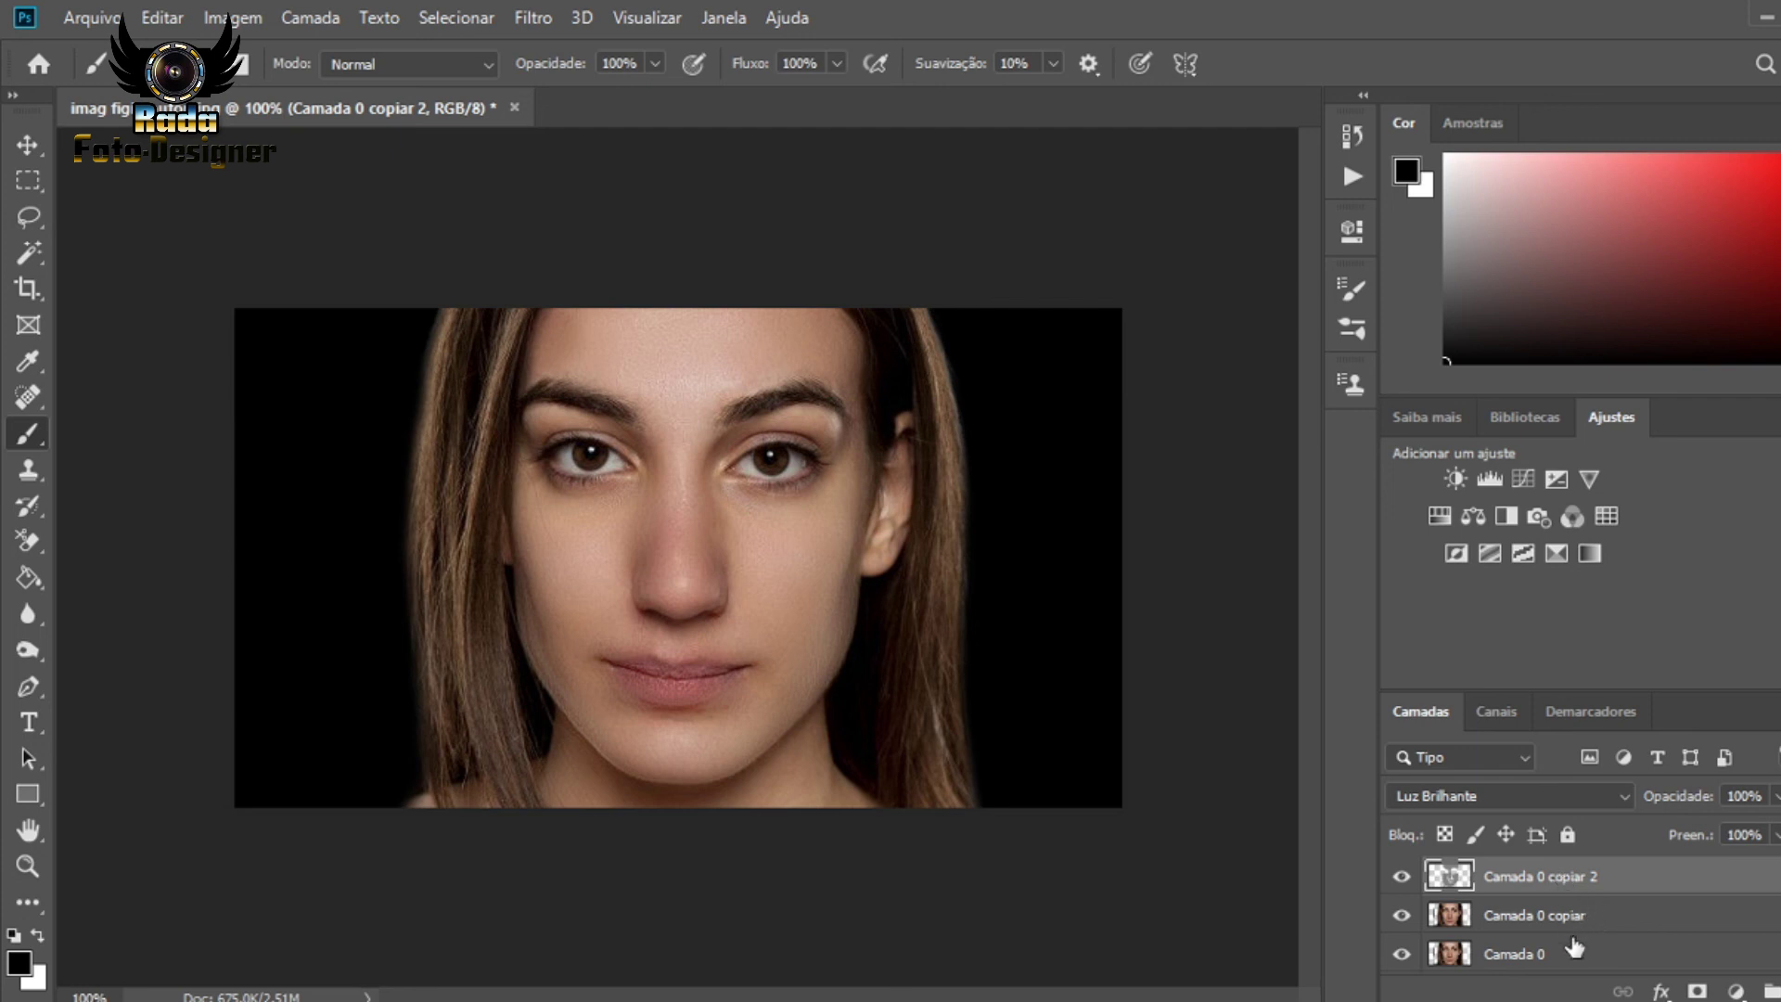
- Reselect layers in the Layers panel, ending with Camada 0 copiar 2 above black Camada 1
{"action": "left_click", "coordinate": [1577, 960], "text": "shift"}
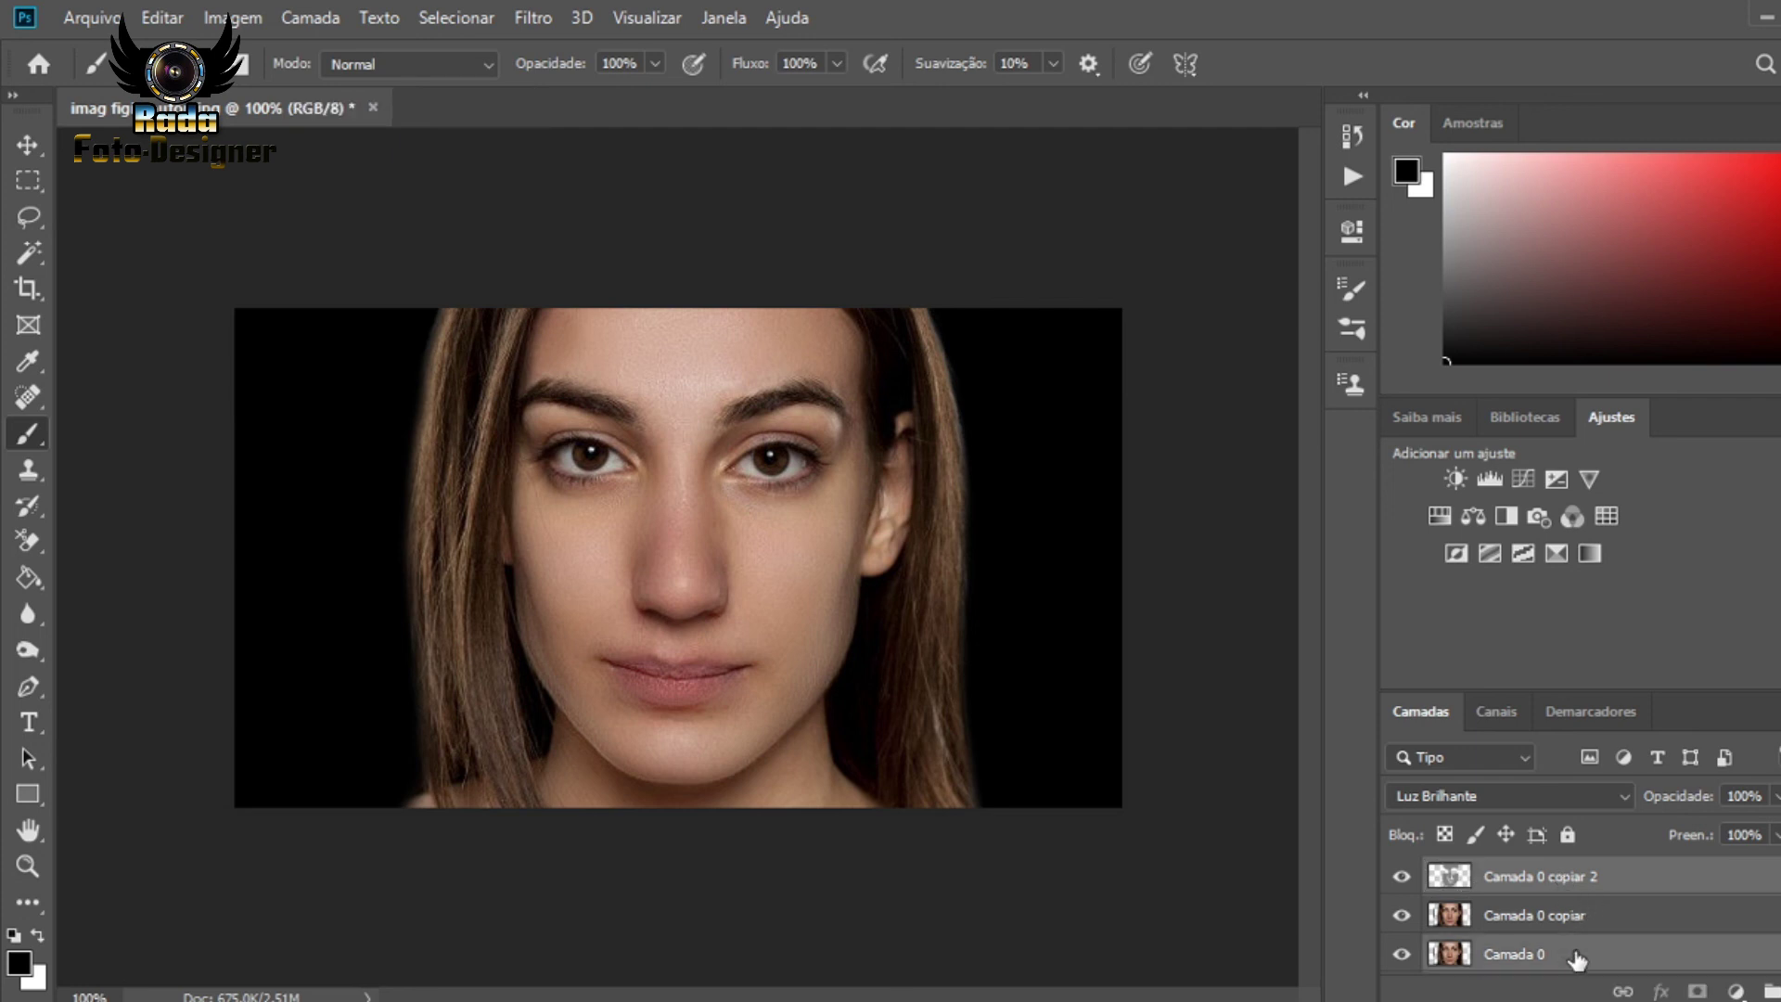
{"action": "left_click", "coordinate": [1587, 923]}
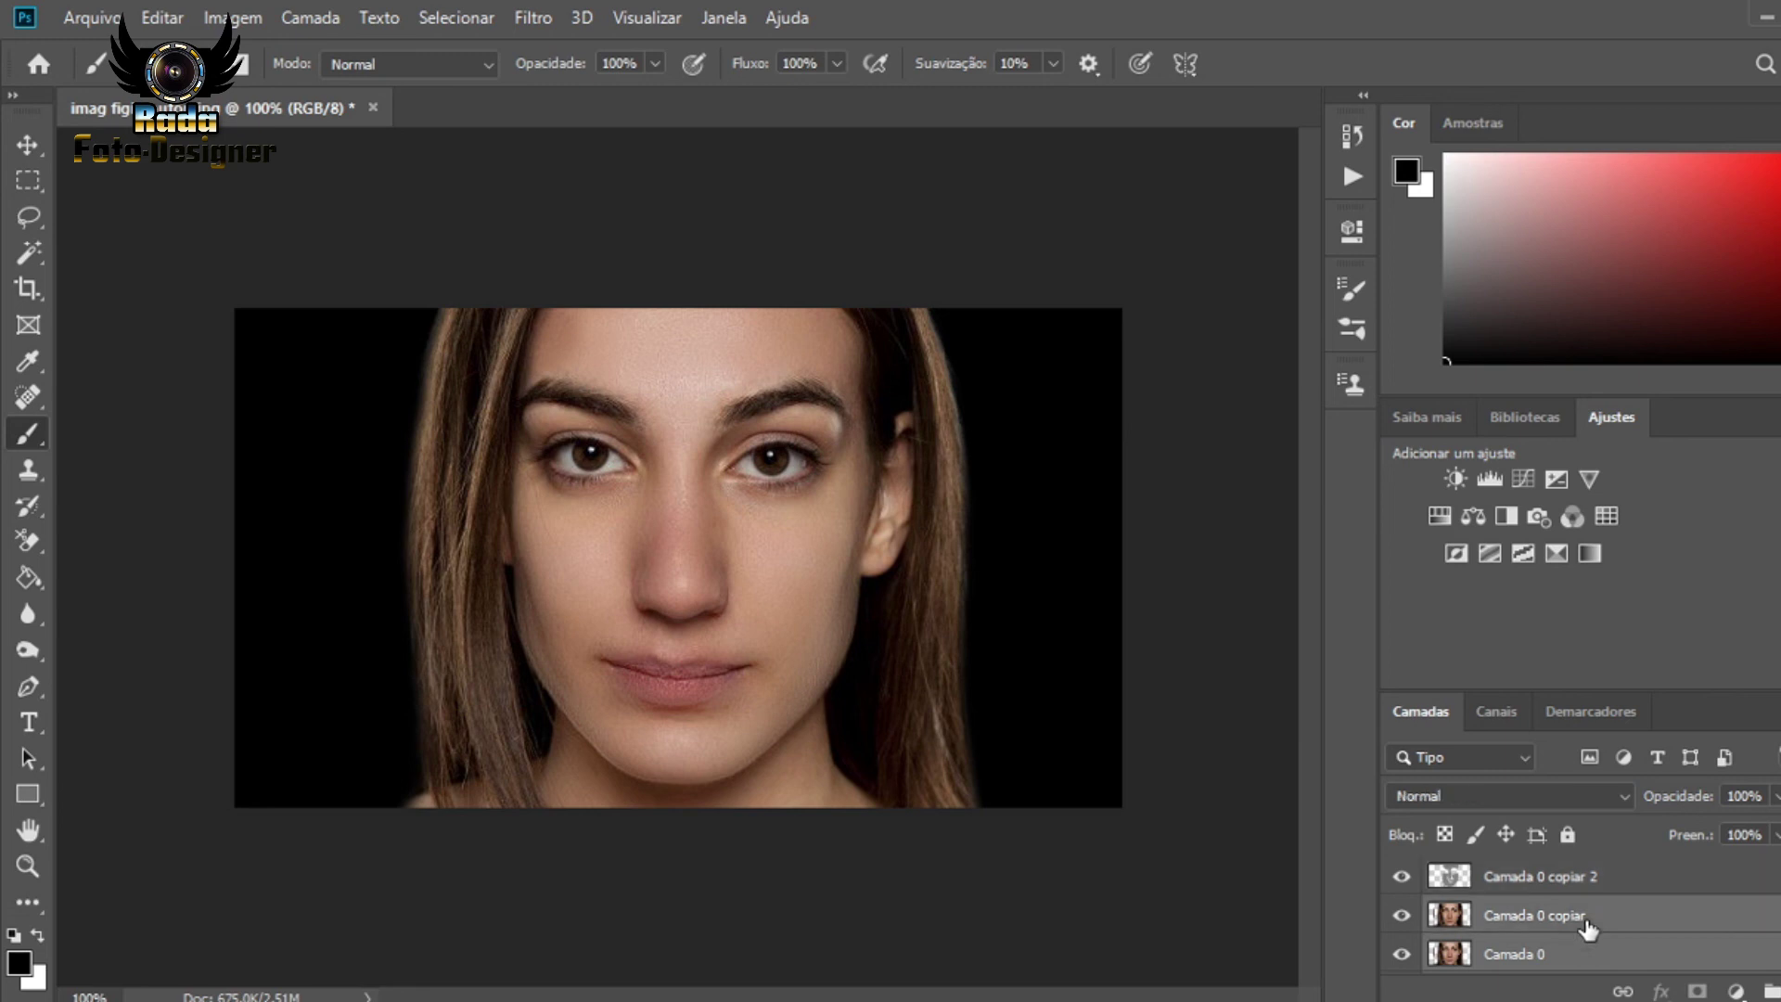
{"action": "left_click", "coordinate": [1608, 878]}
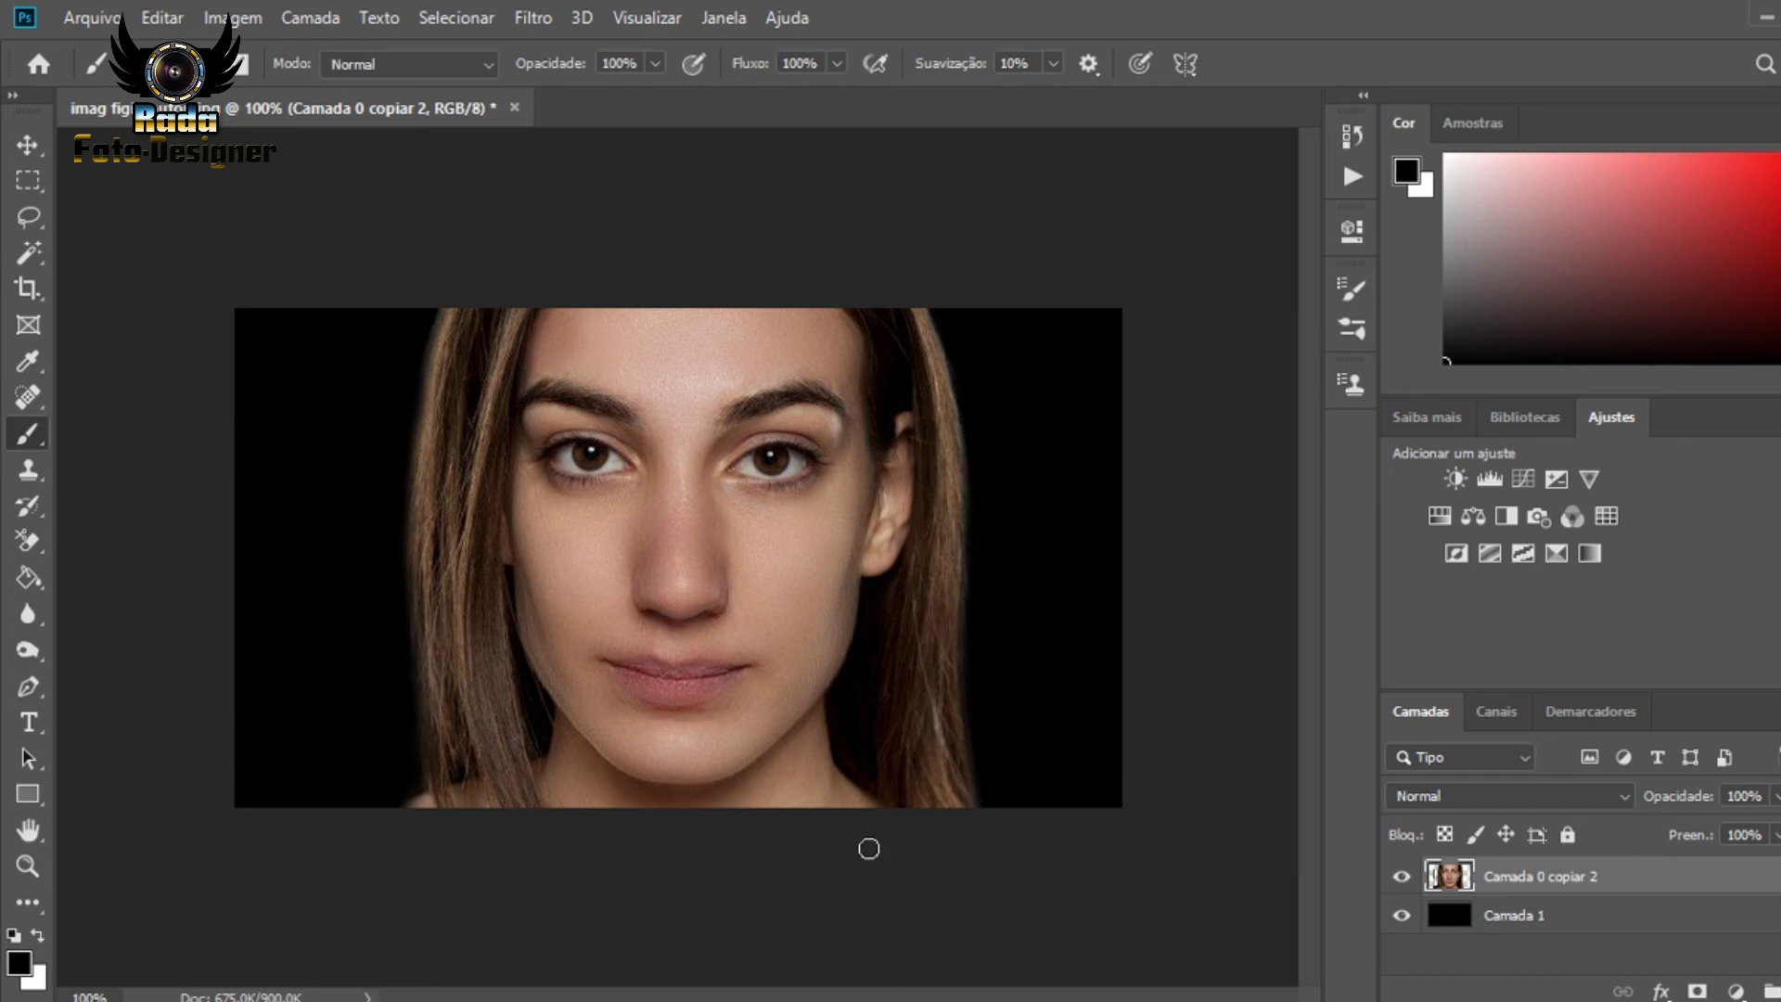
- Restore the original imag figi bouton layer on top and make it visible
{"action": "key", "text": "v"}
{"action": "key", "text": "ctrl+z"}
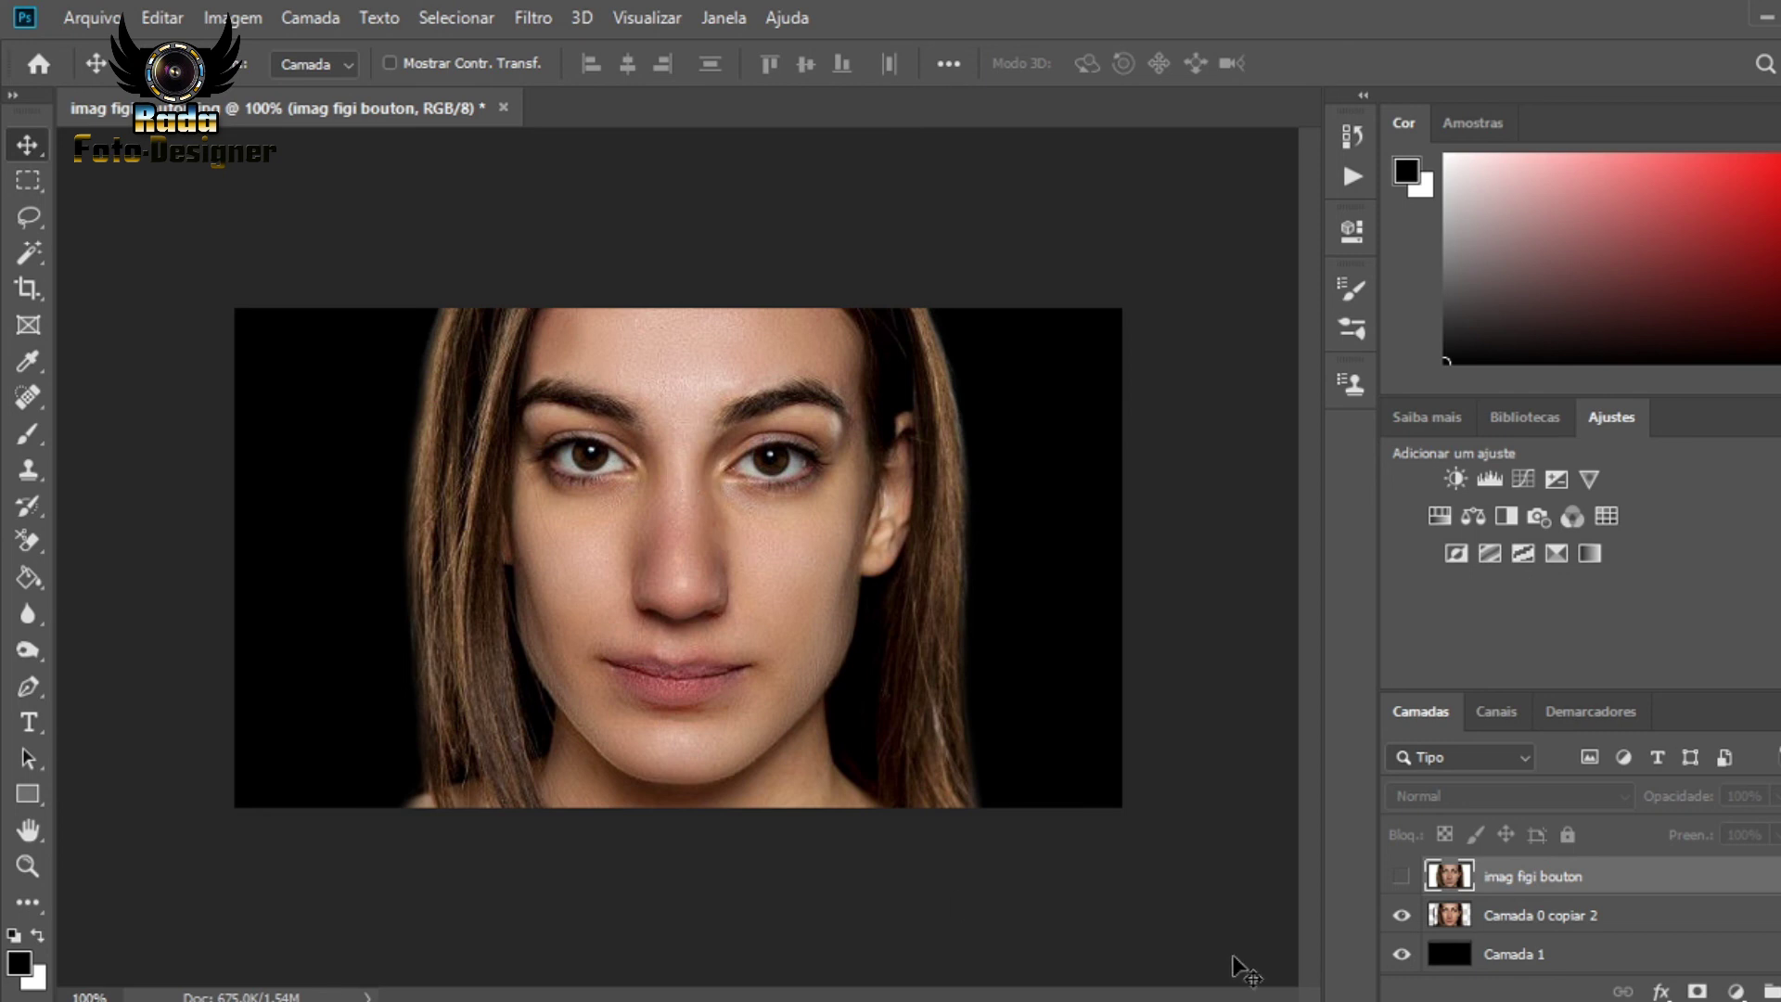
{"action": "left_click", "coordinate": [1401, 877]}
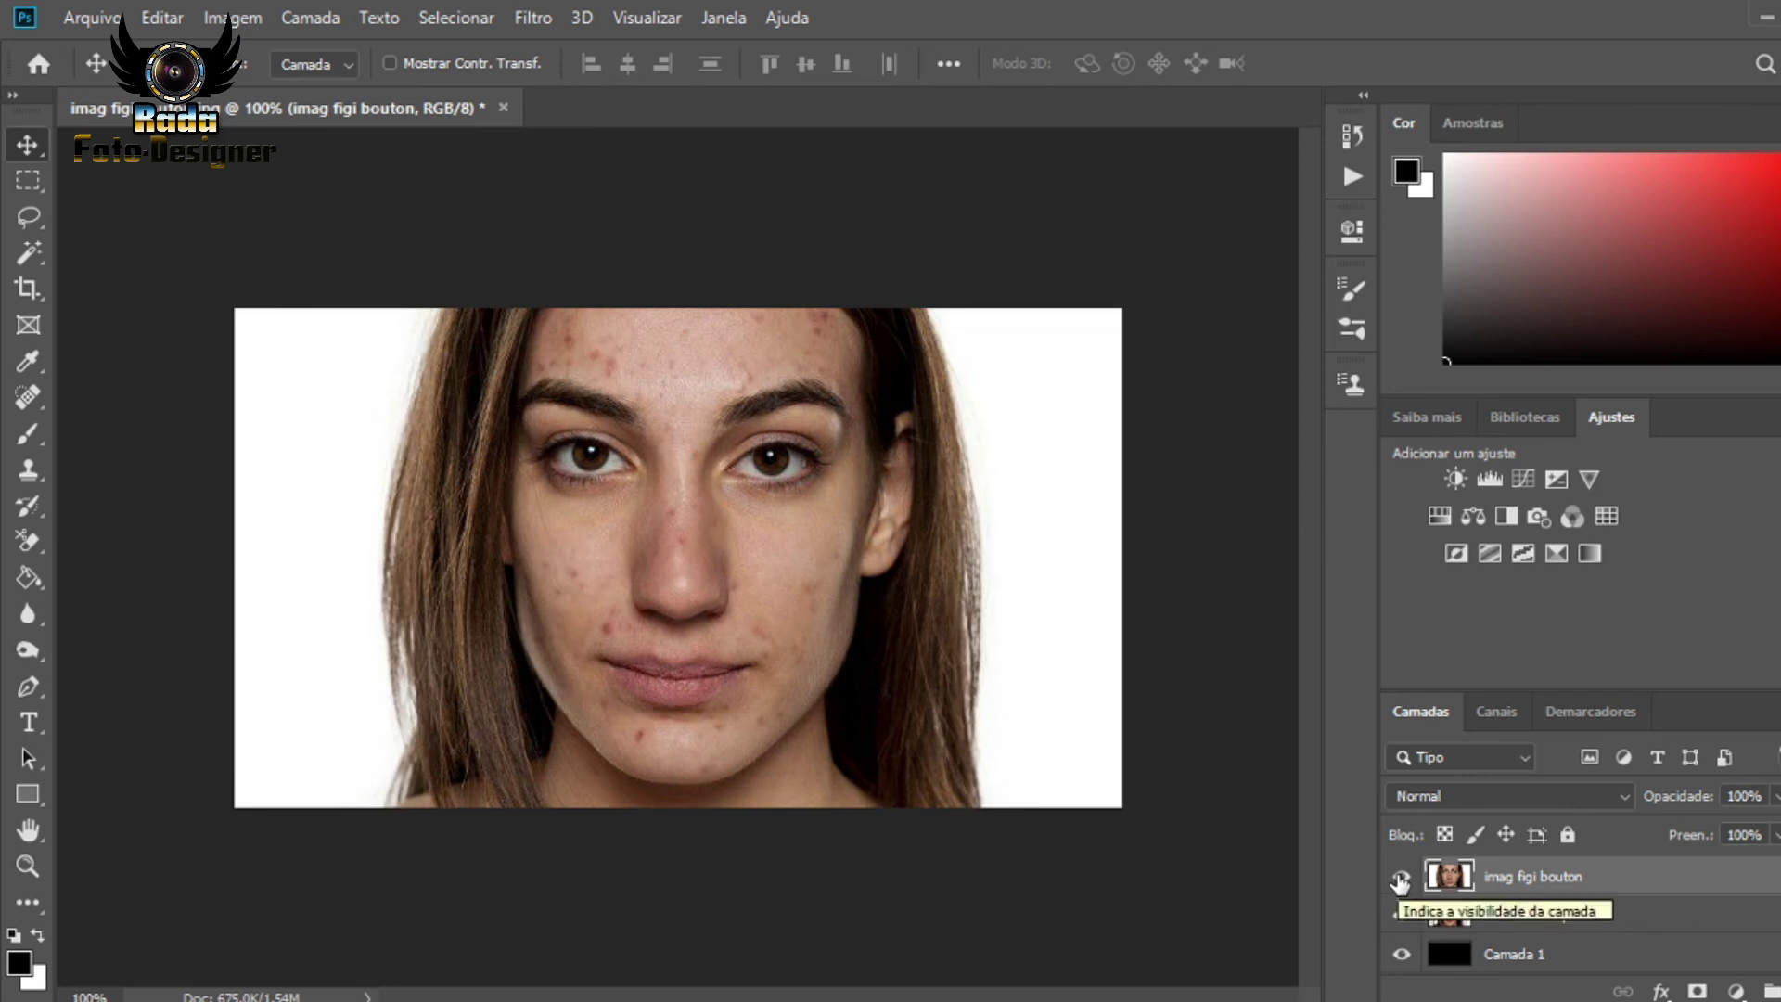
- Toggle imag figi bouton's visibility repeatedly to compare the original with the retouched face
{"action": "left_click", "coordinate": [1401, 878]}
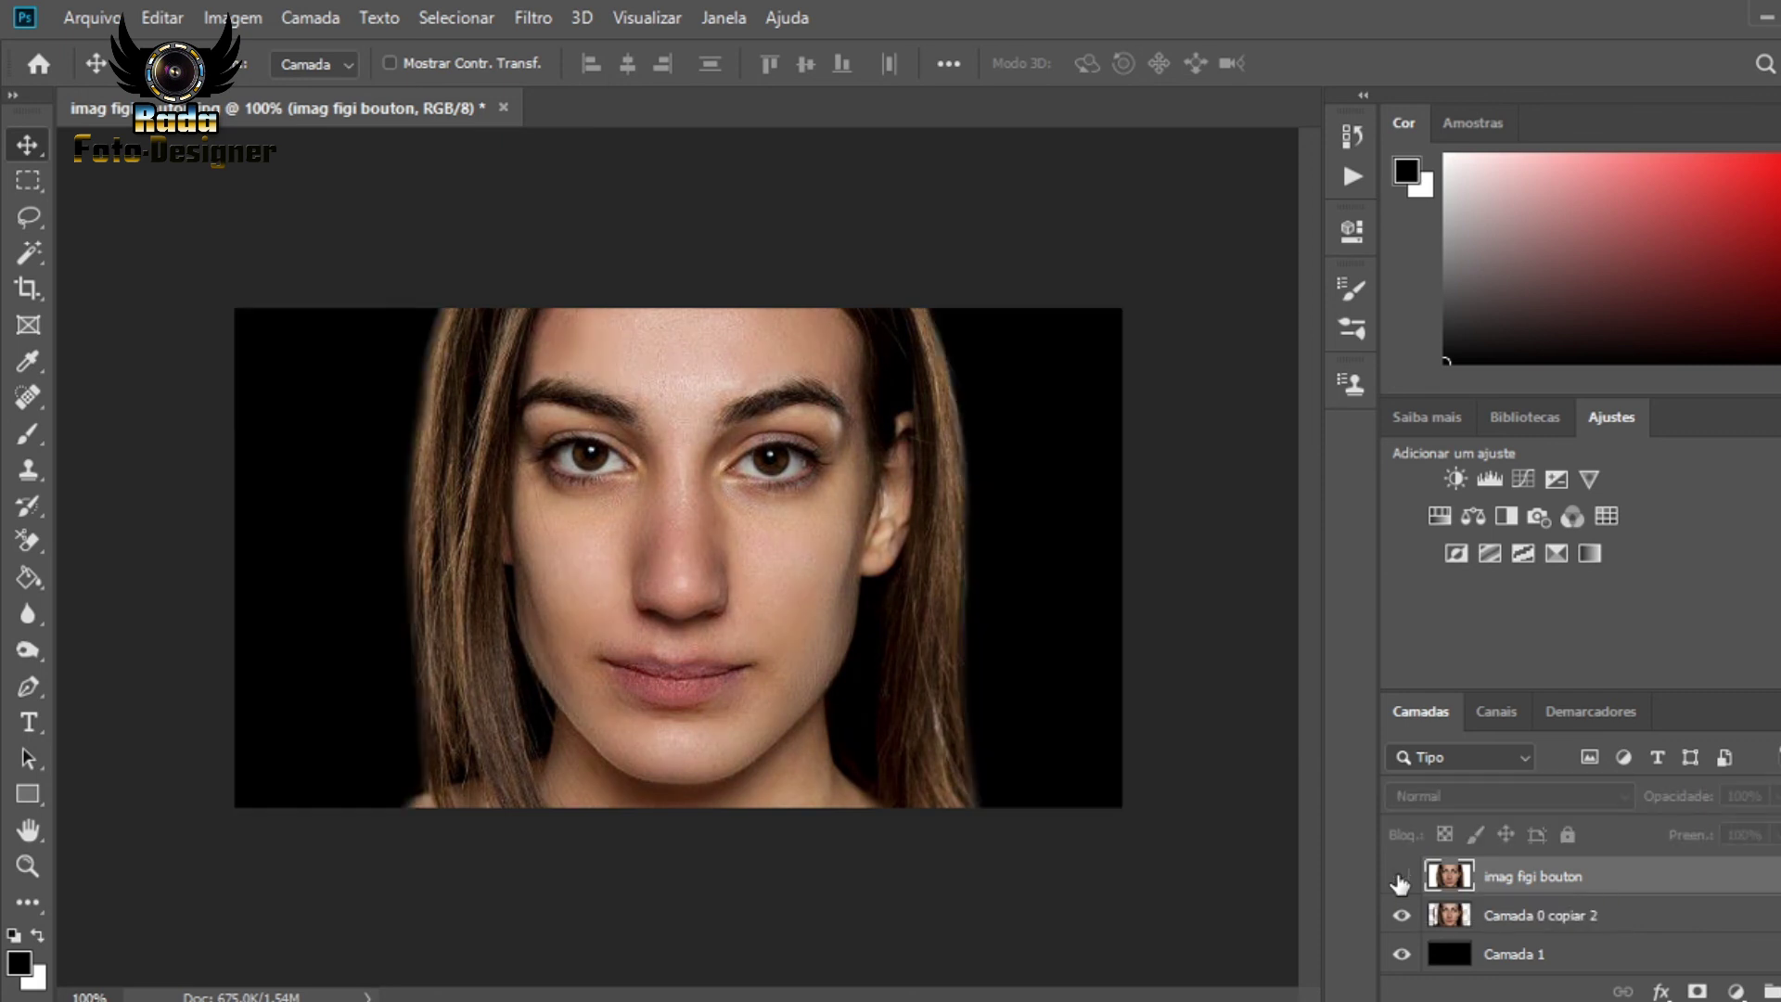
{"action": "left_click", "coordinate": [1401, 878]}
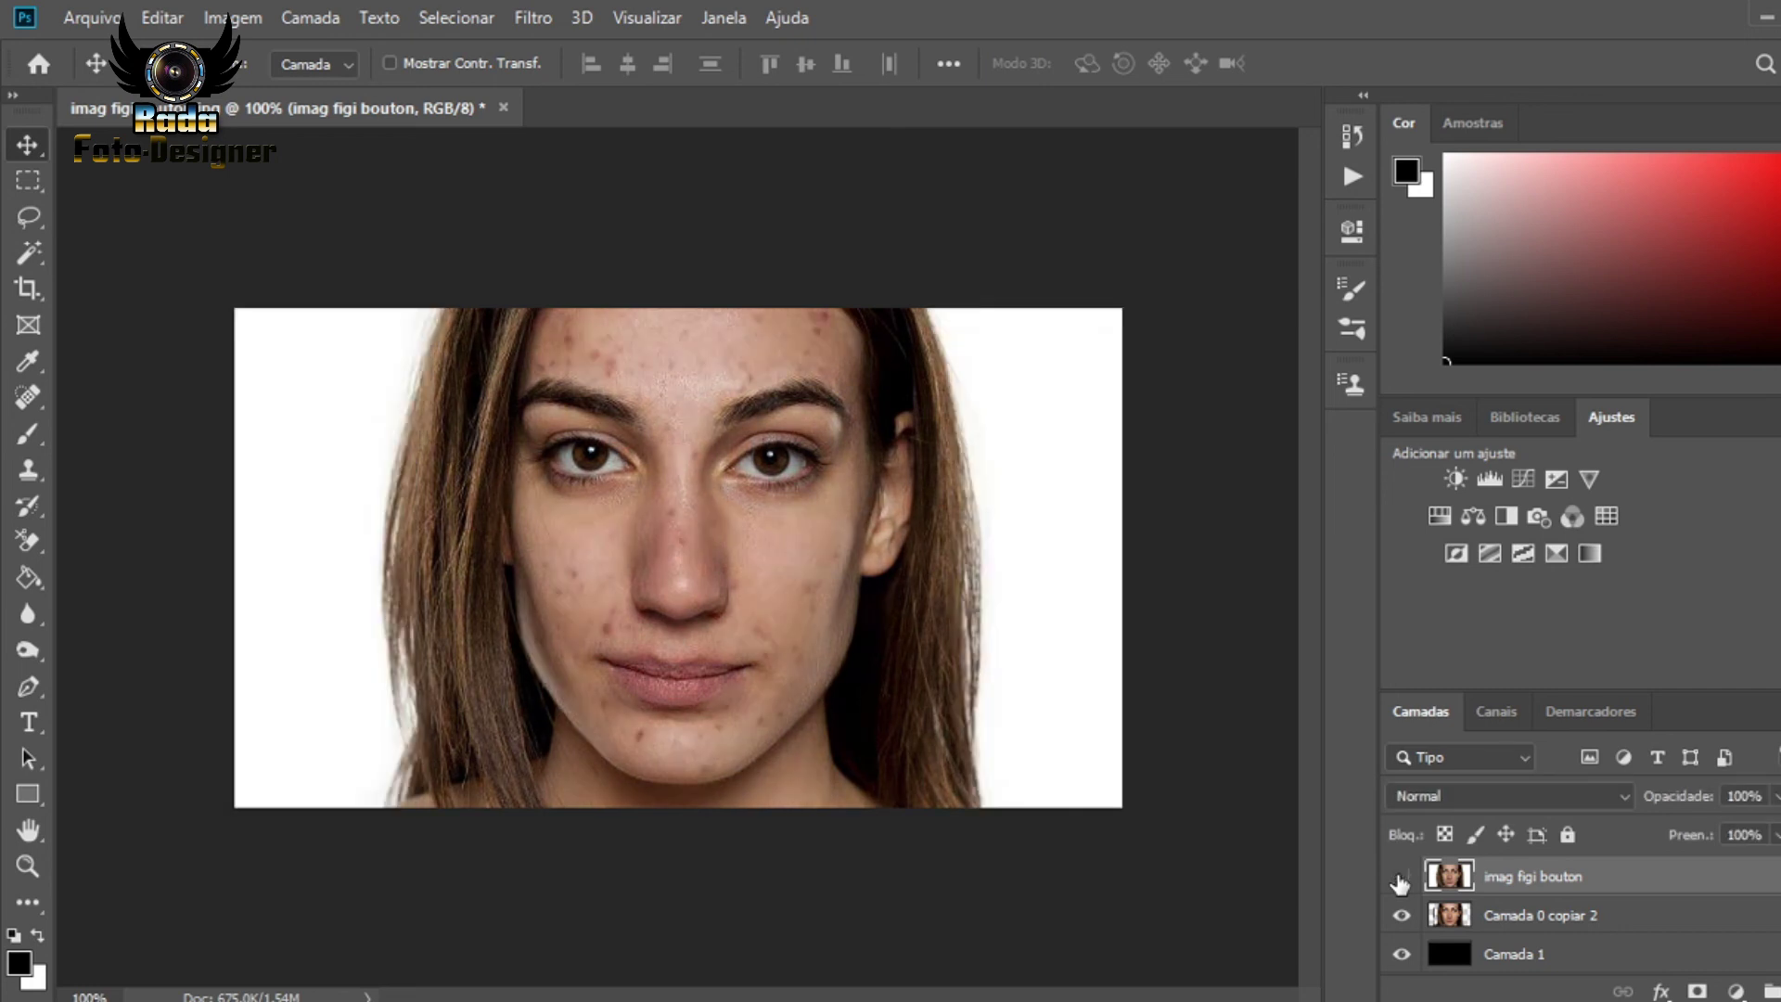
{"action": "left_click", "coordinate": [1401, 878]}
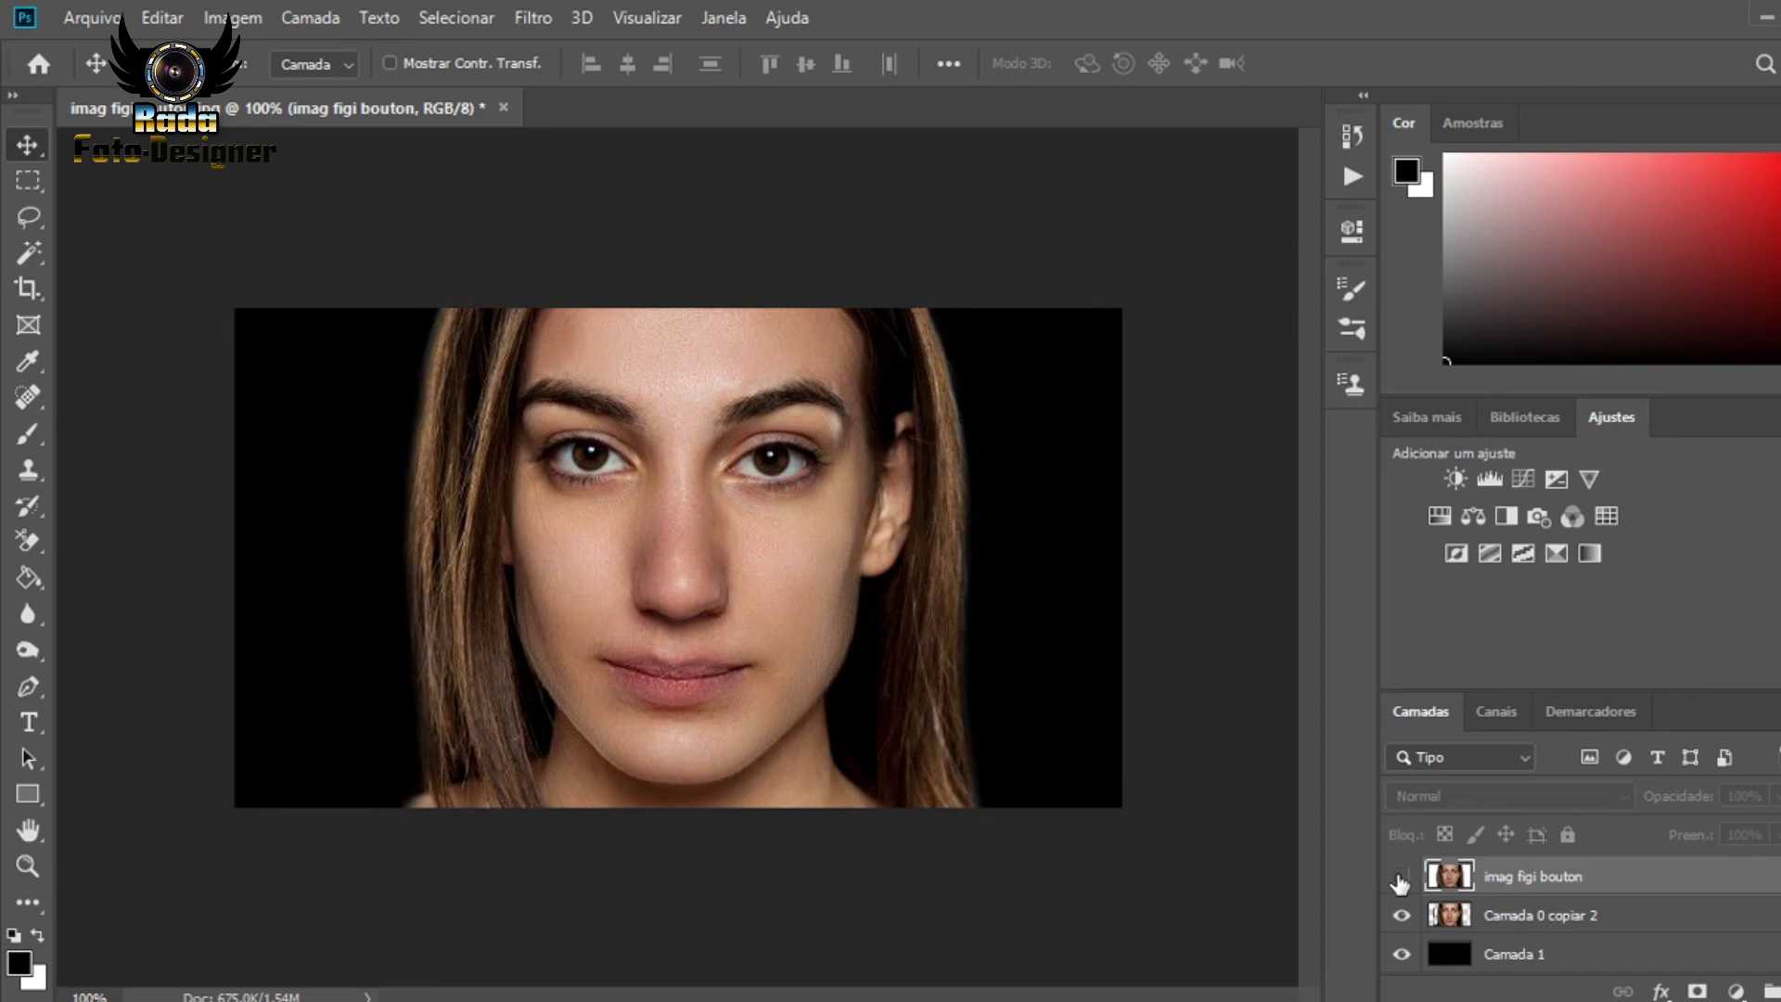
{"action": "left_click", "coordinate": [1401, 878]}
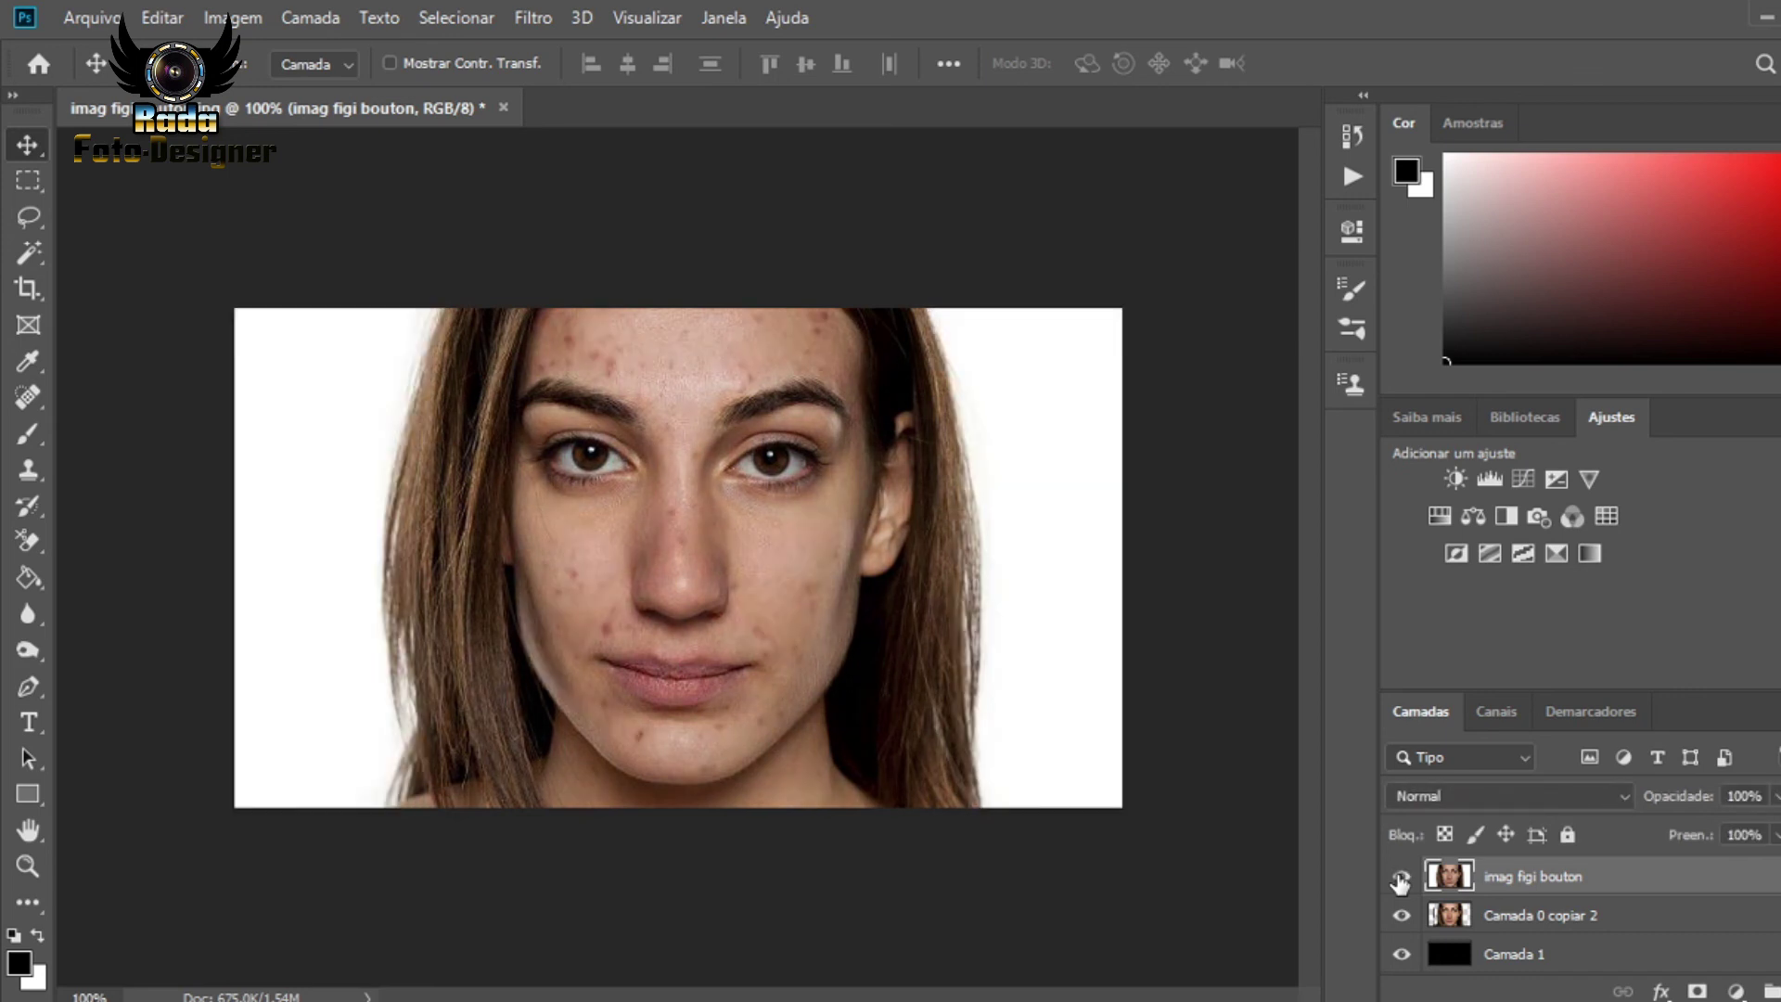
{"action": "left_click", "coordinate": [1401, 877]}
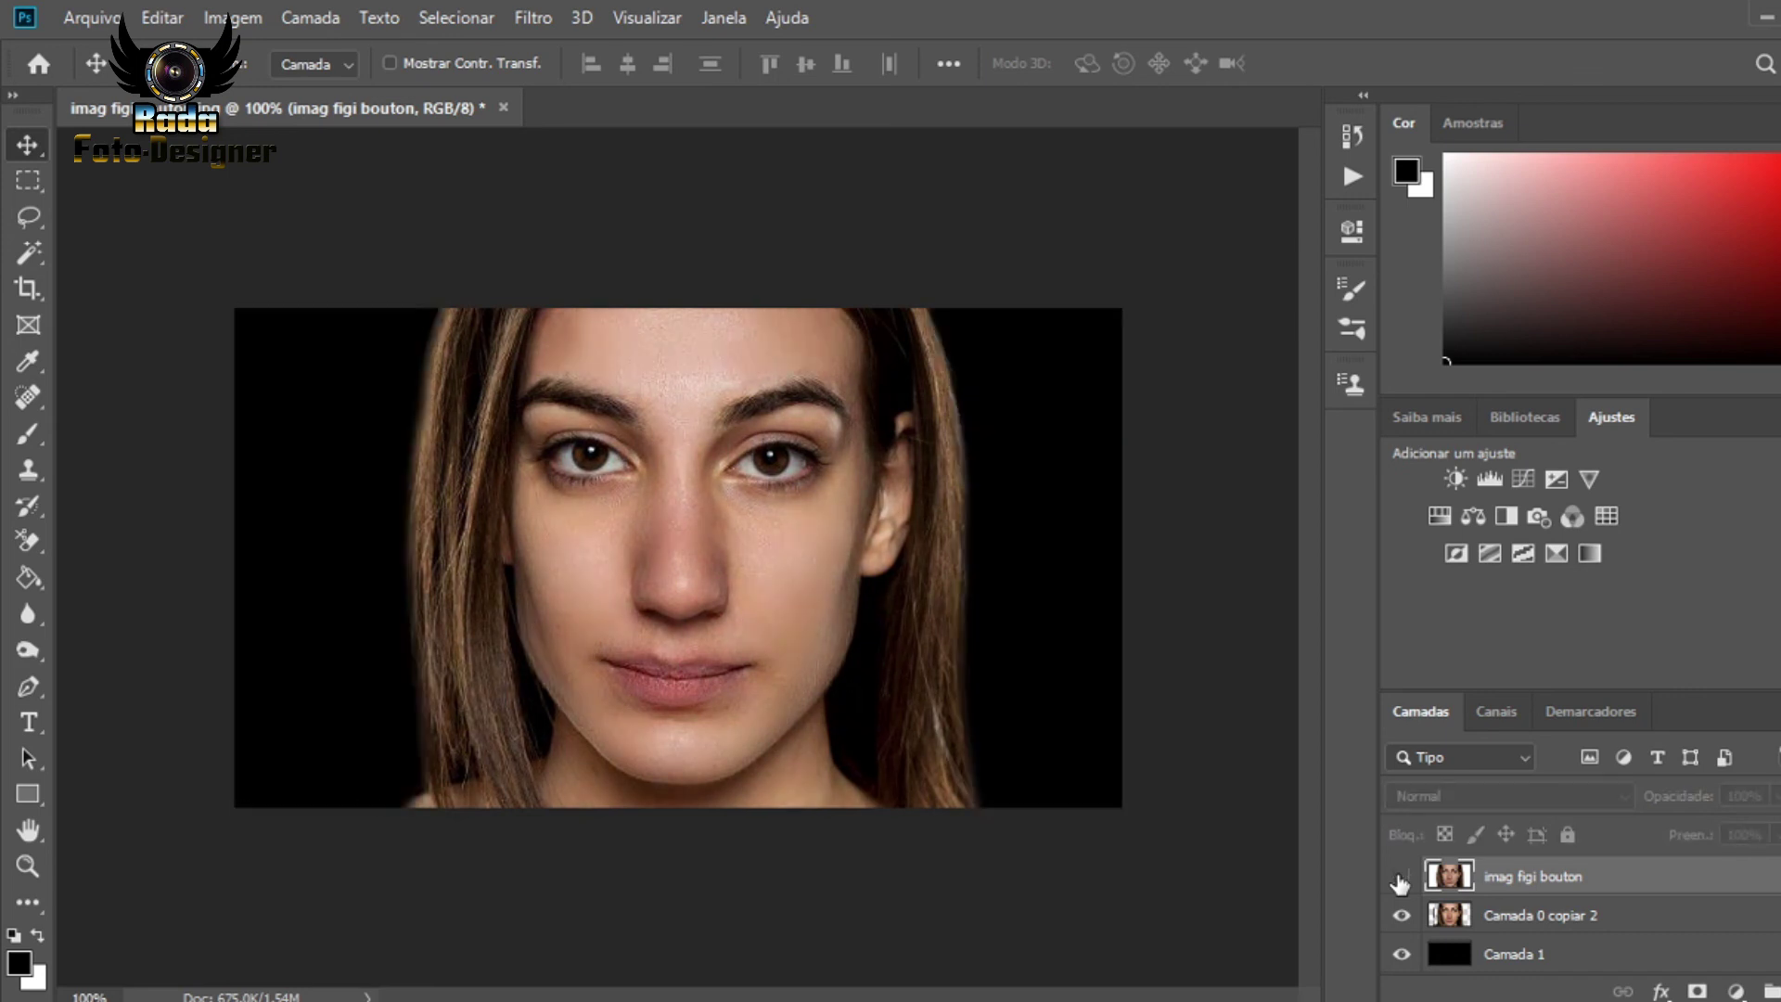
{"action": "left_click", "coordinate": [1401, 878]}
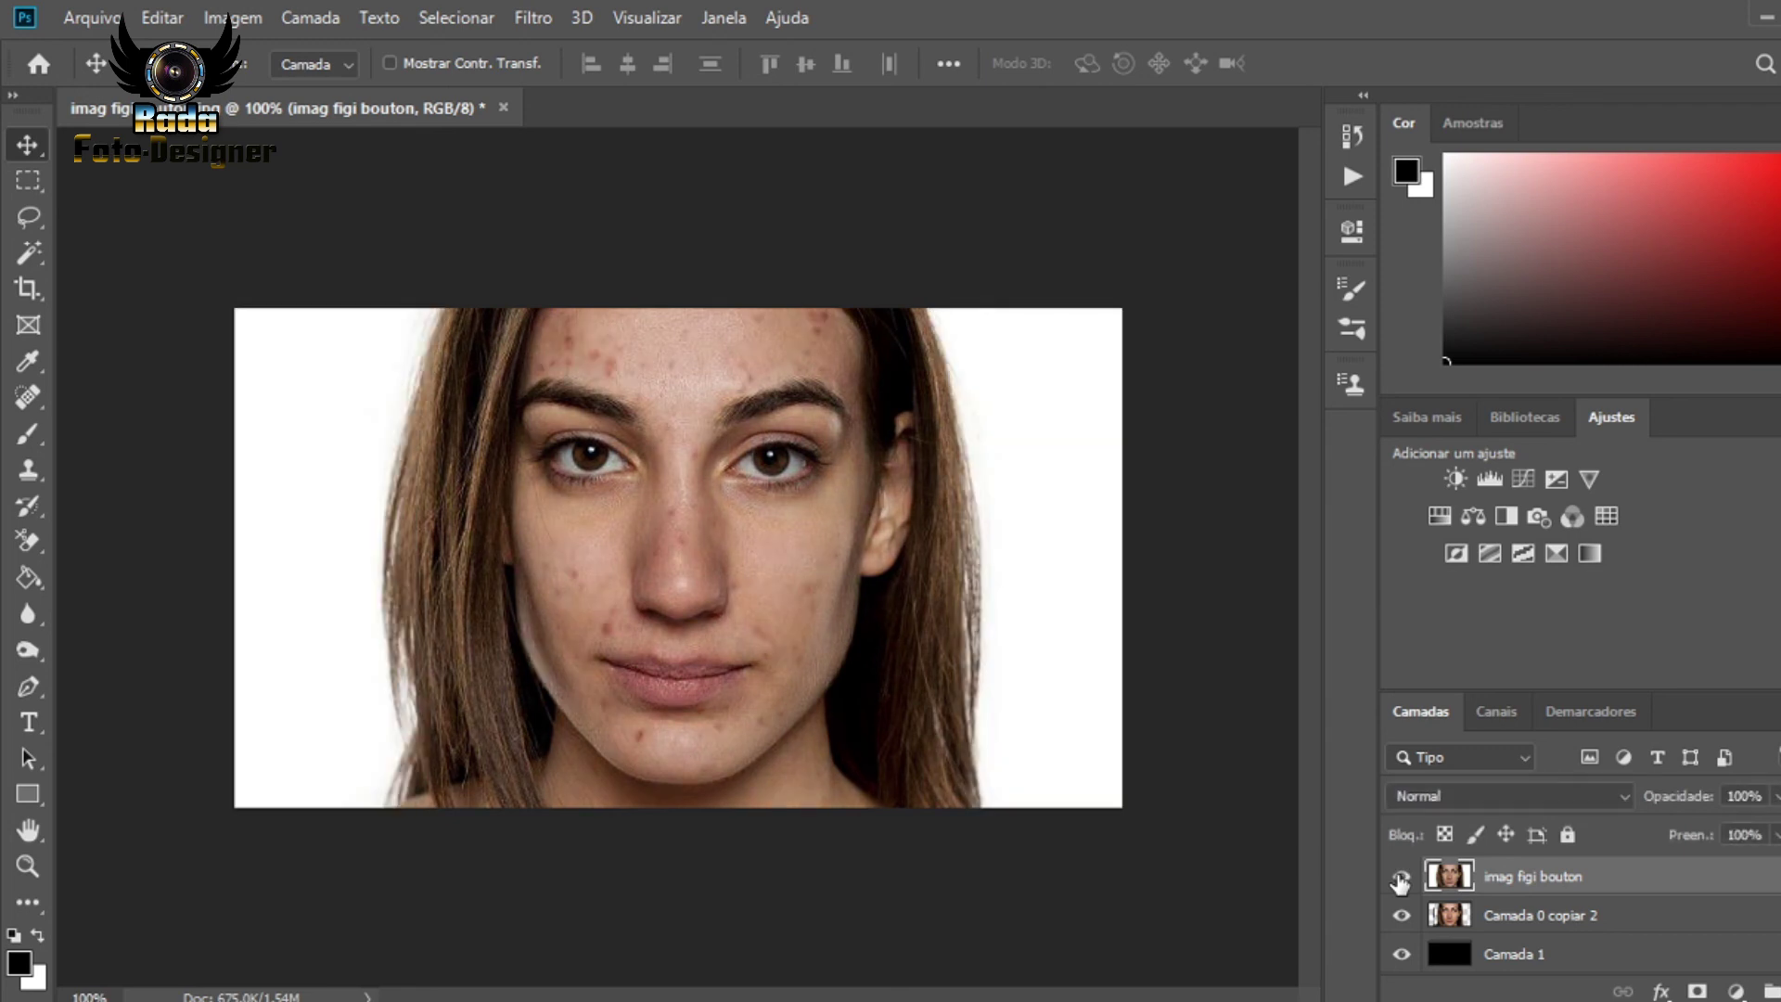